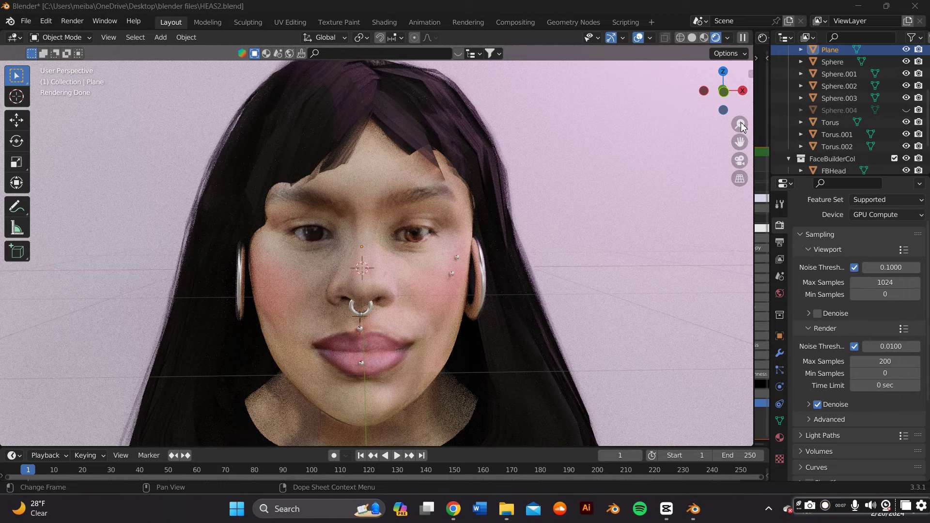
middle_click_drag(741, 122, 661, 178)
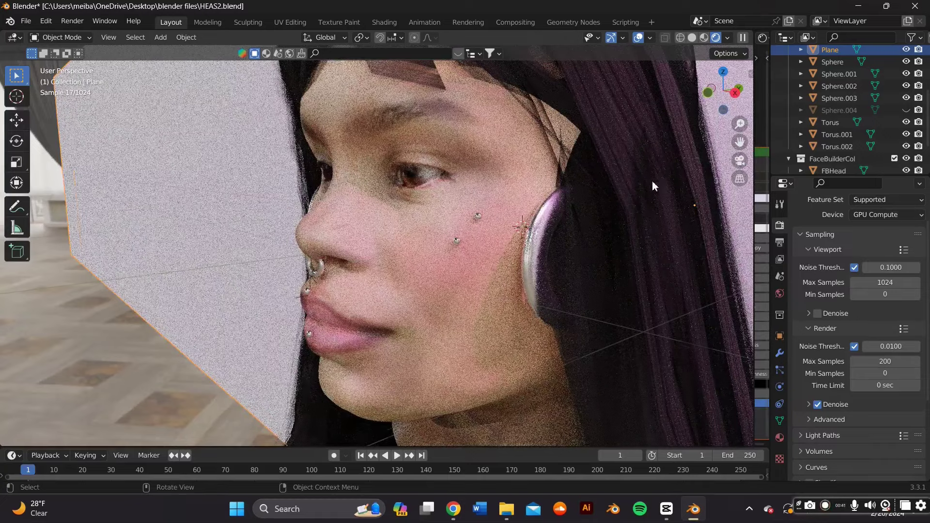
middle_click_drag(653, 182, 617, 179)
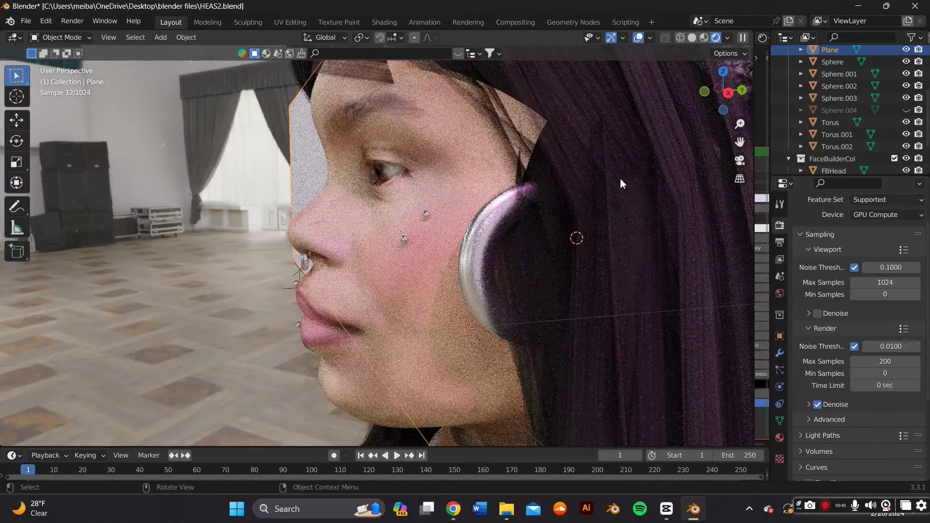
middle_click_drag(622, 178, 623, 179)
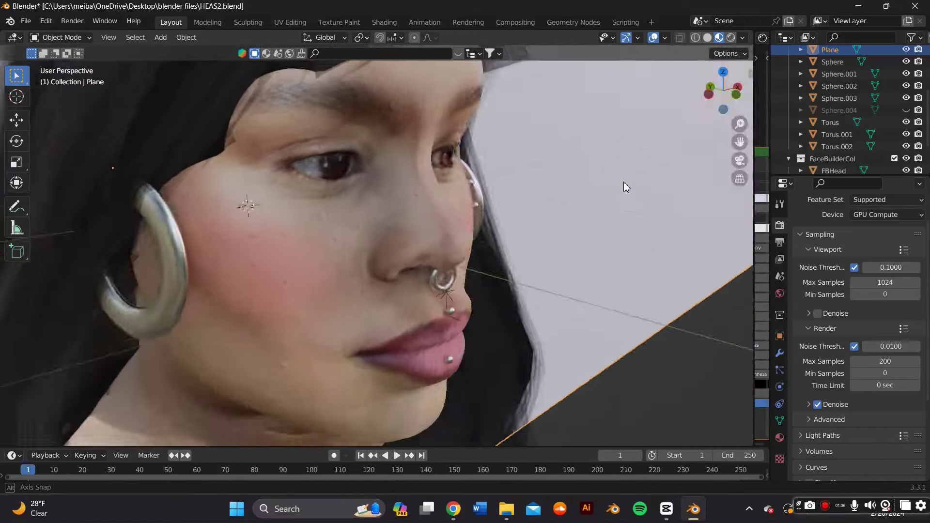
middle_click_drag(623, 182, 566, 173)
scroll(566, 173, "down", 6)
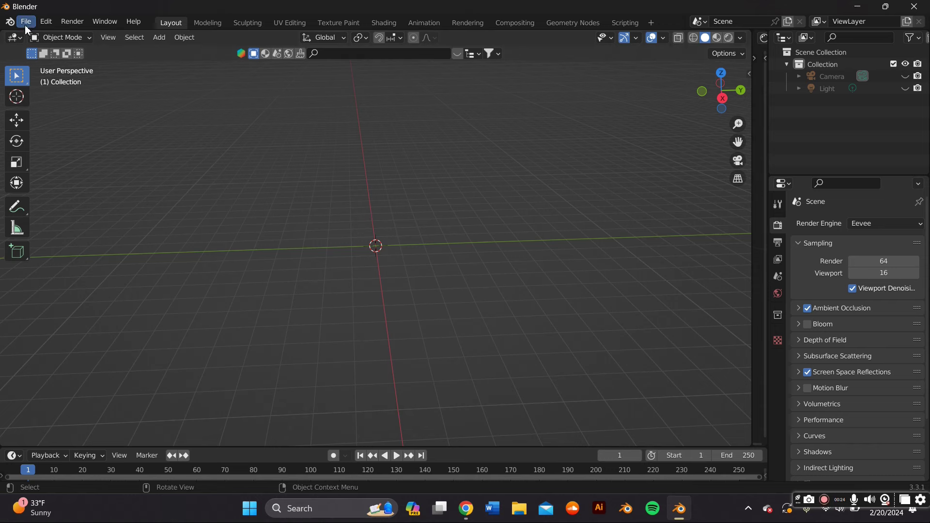
Step: Choose keentools_2023.3.1_for_blender.zip from Downloads as the add-on to install, cancel the installation and close the preferences
left_click(46, 22)
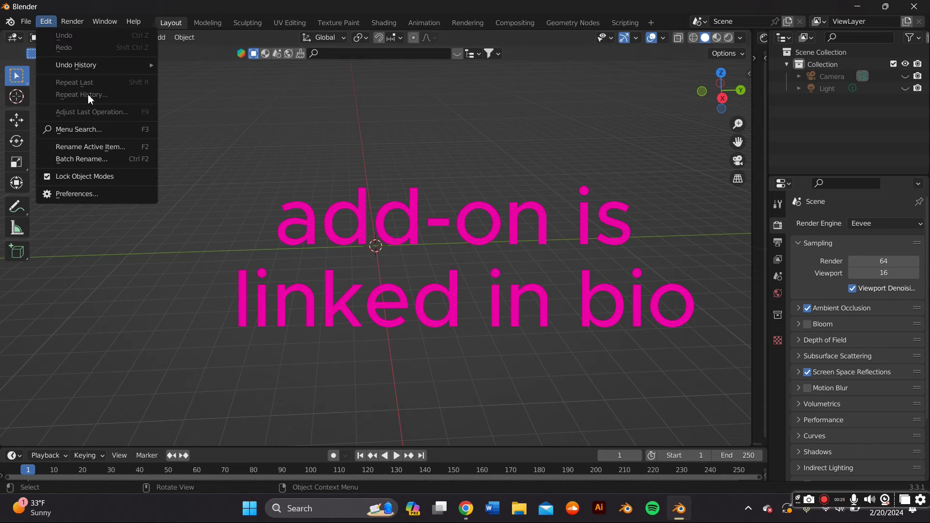
left_click(90, 199)
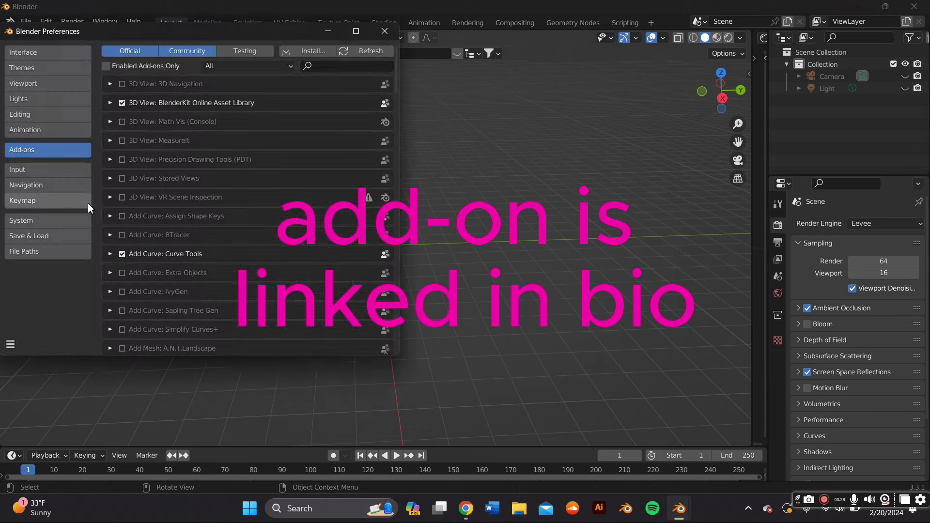
left_click(314, 51)
left_click(62, 168)
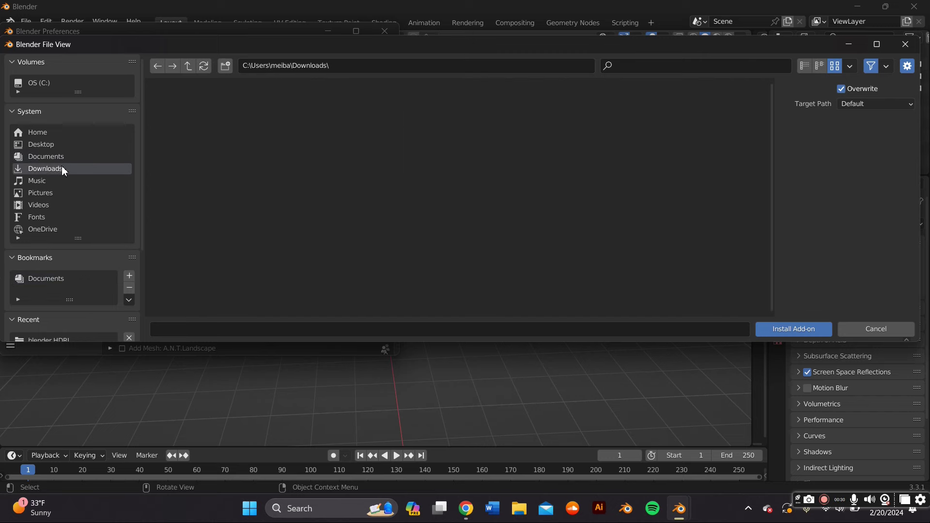
left_click(458, 154)
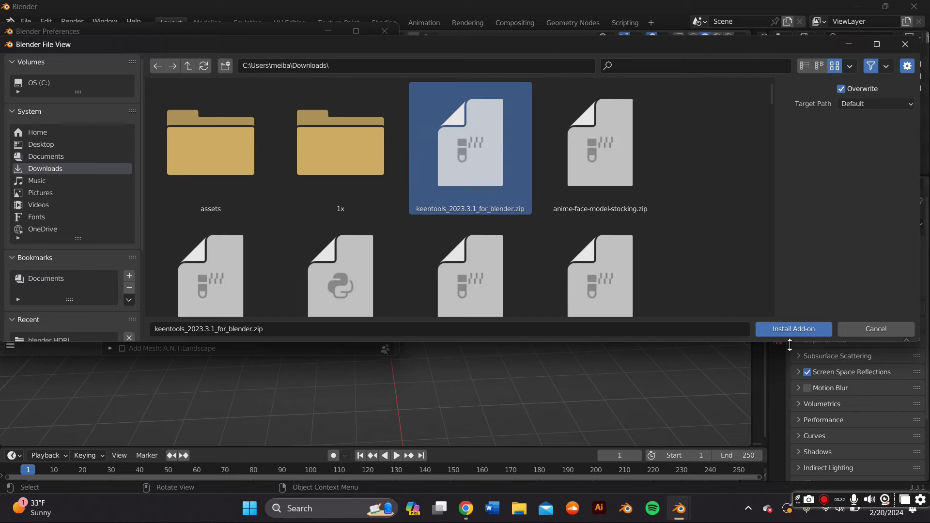
left_click(876, 328)
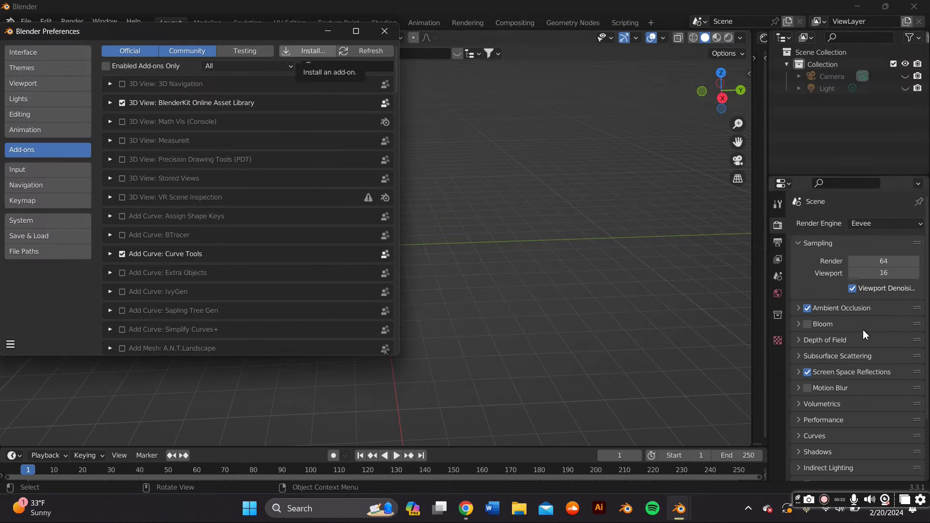
left_click(385, 31)
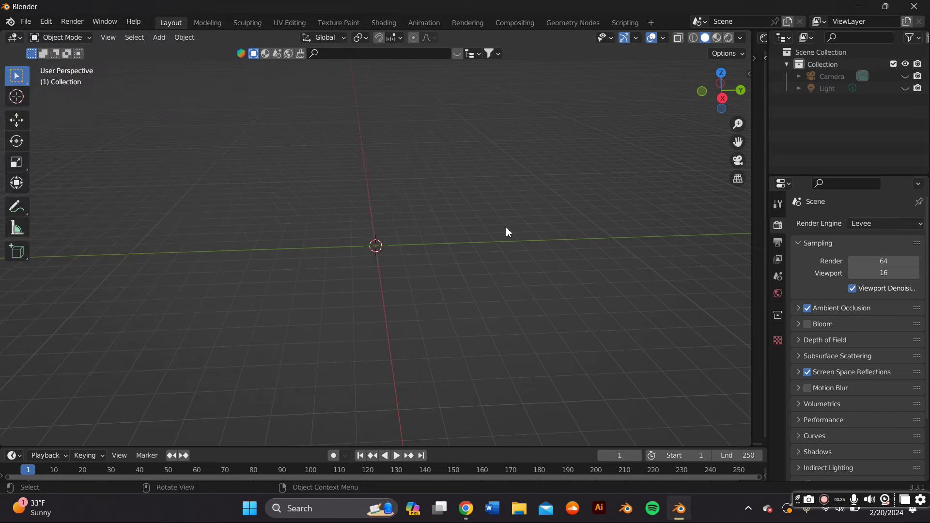
Step: Close the shader editor area beside the 3D viewport and show the FaceBuilder tools
left_click(750, 74)
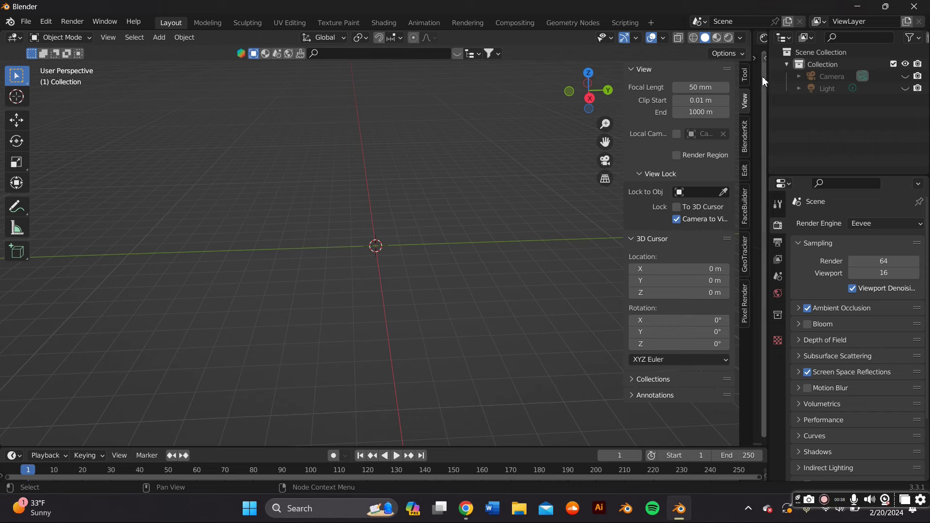
left_click_drag(752, 45, 451, 83)
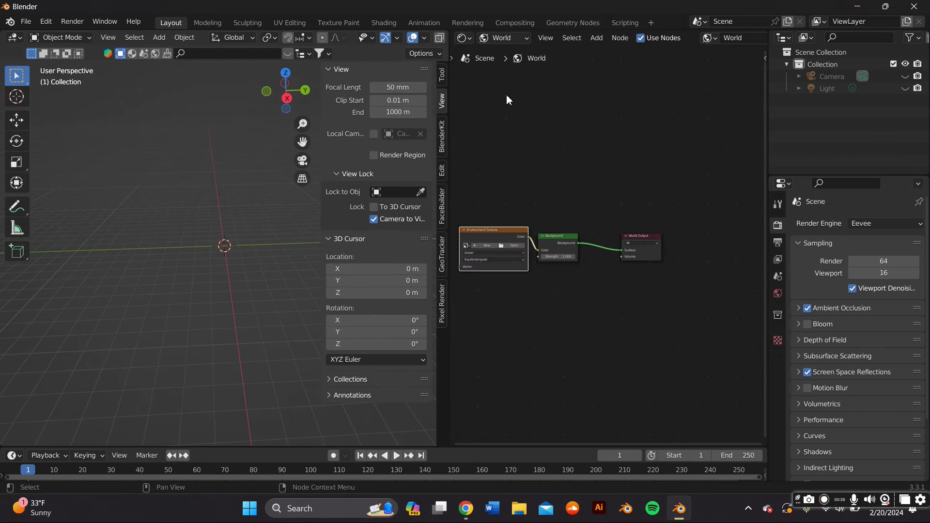
right_click(694, 38)
left_click(753, 147)
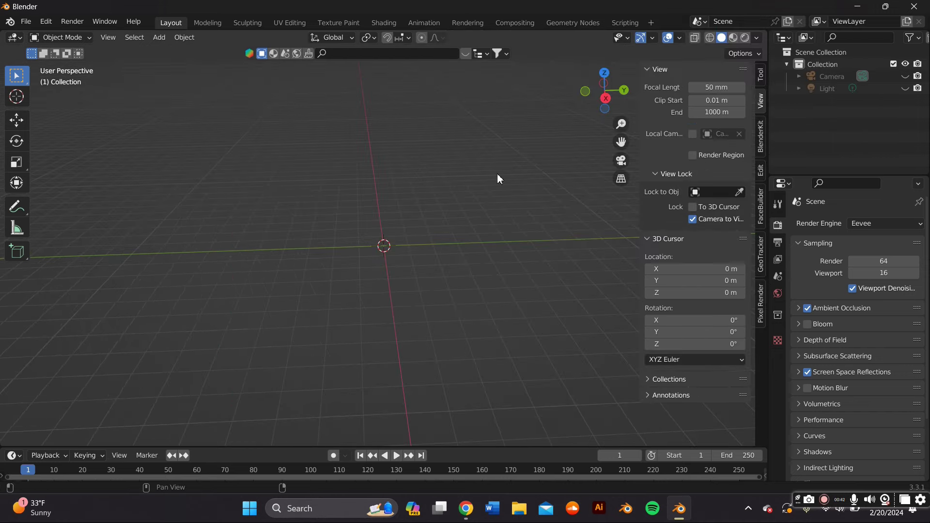
left_click(763, 226)
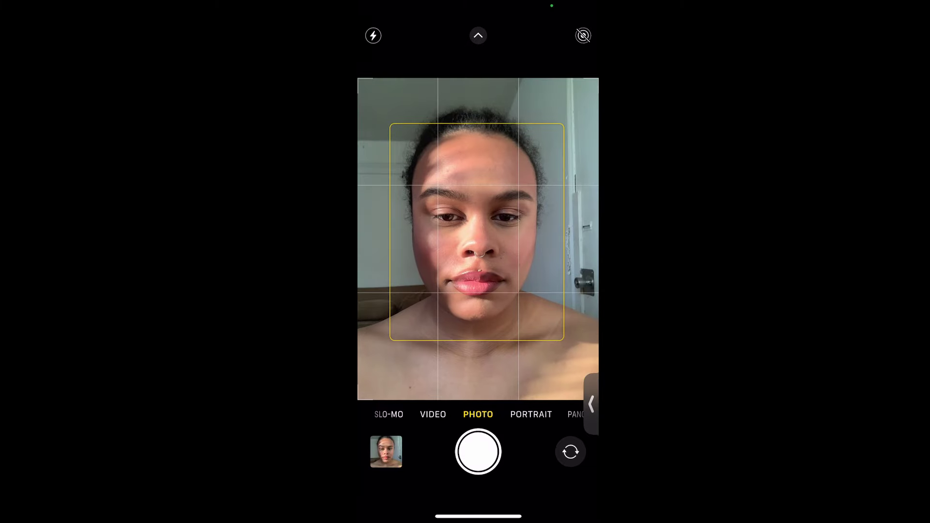
Step: Set the phone camera's focus on the face and take a front-facing photo
left_click(508, 227)
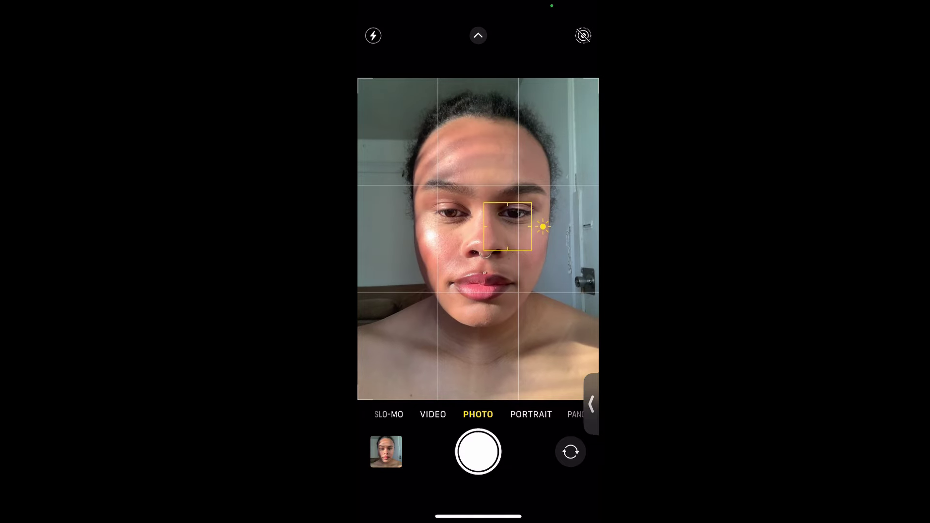
left_click(478, 452)
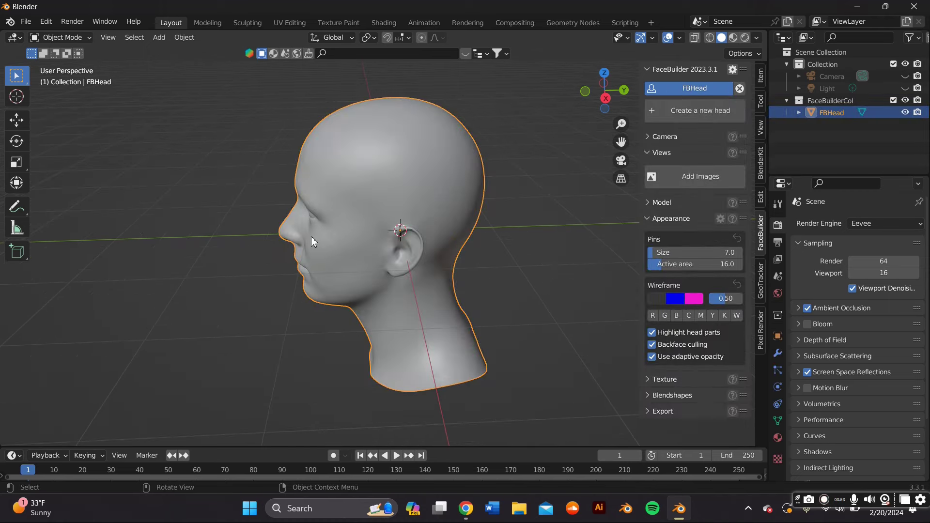
Step: Inspect the FaceBuilder head in Material Preview shading and return the viewport to Solid shading
mouse_move(311, 236)
middle_mouse_down()
mouse_move(478, 218)
mouse_move(474, 187)
mouse_move(309, 196)
mouse_move(461, 203)
mouse_move(327, 199)
mouse_move(483, 268)
mouse_move(388, 218)
mouse_move(288, 207)
mouse_move(300, 205)
middle_mouse_up()
left_click(461, 202)
scroll(300, 206, "up", 3)
left_click(733, 38)
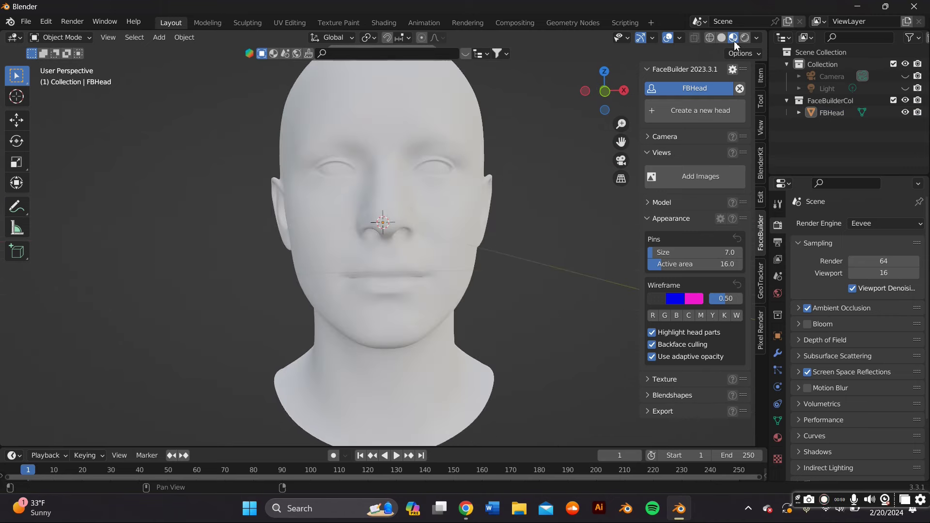
mouse_move(398, 205)
middle_mouse_down()
mouse_move(100, 207)
mouse_move(422, 248)
mouse_move(194, 235)
mouse_move(208, 242)
middle_mouse_up()
scroll(204, 232, "down", 2)
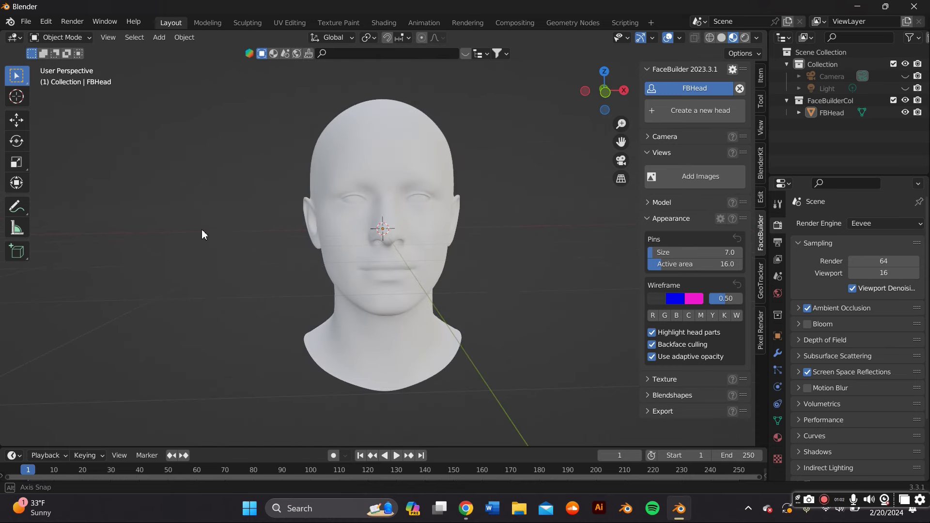
left_click(721, 39)
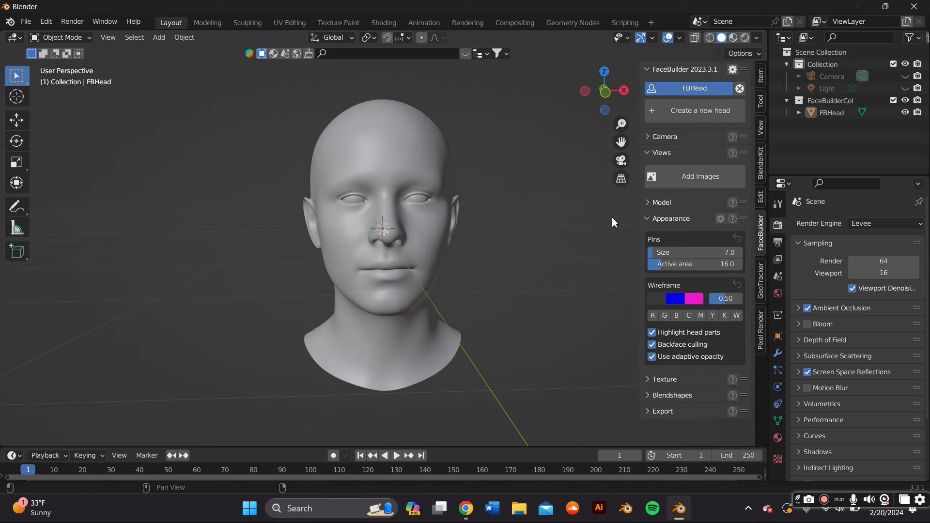
Step: Switch to File Explorer and open the photo IMG_6271 from the Downloads folder
left_click(517, 508)
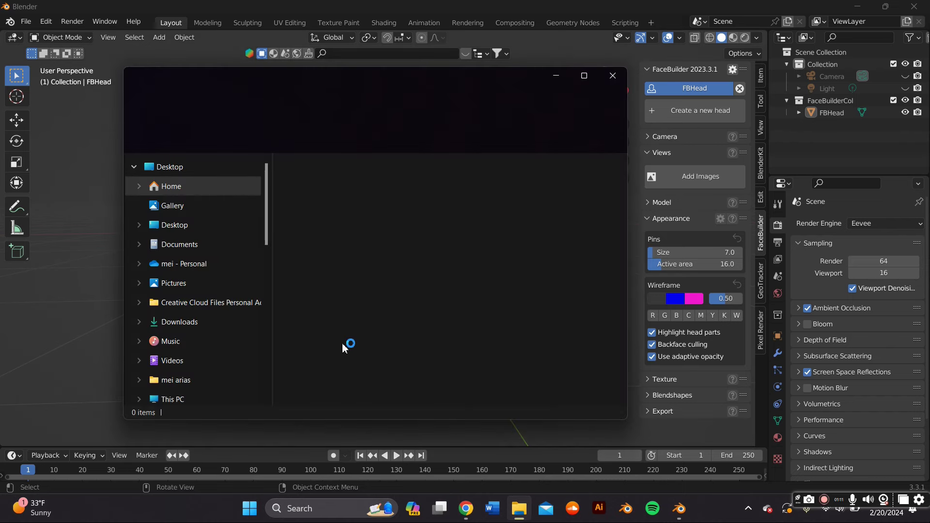
left_click(191, 322)
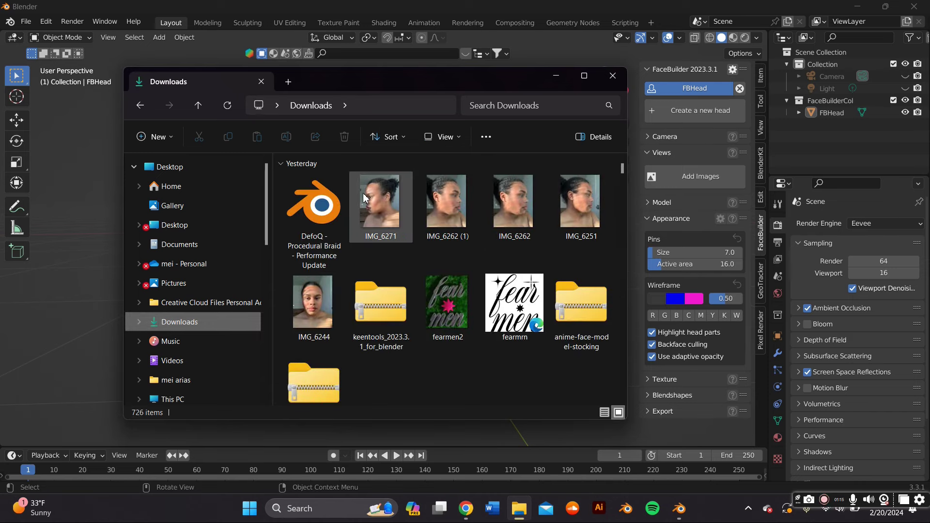
left_click(380, 211)
double_click(380, 211)
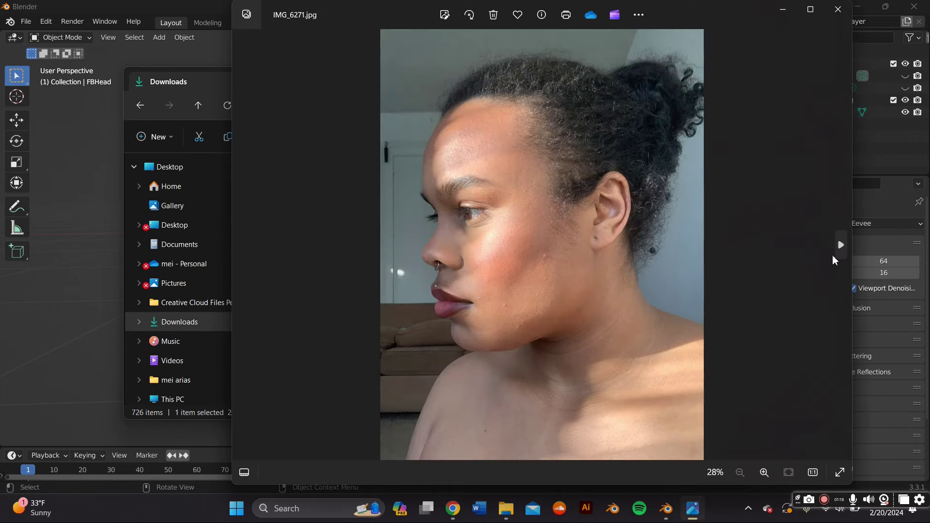
Step: Browse forward through the face photos in Downloads and return to IMG_6271.jpg
left_click(842, 245)
left_click(841, 245)
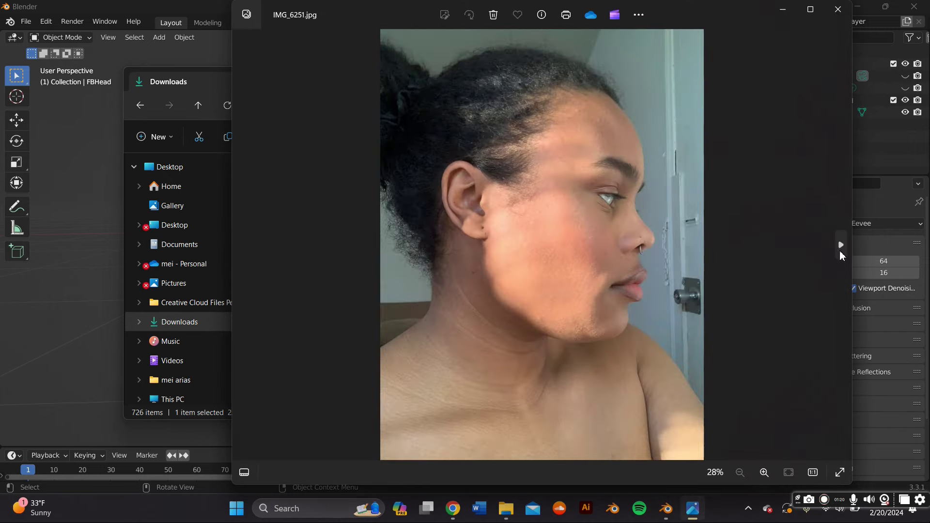
left_click(841, 245)
left_click(842, 246)
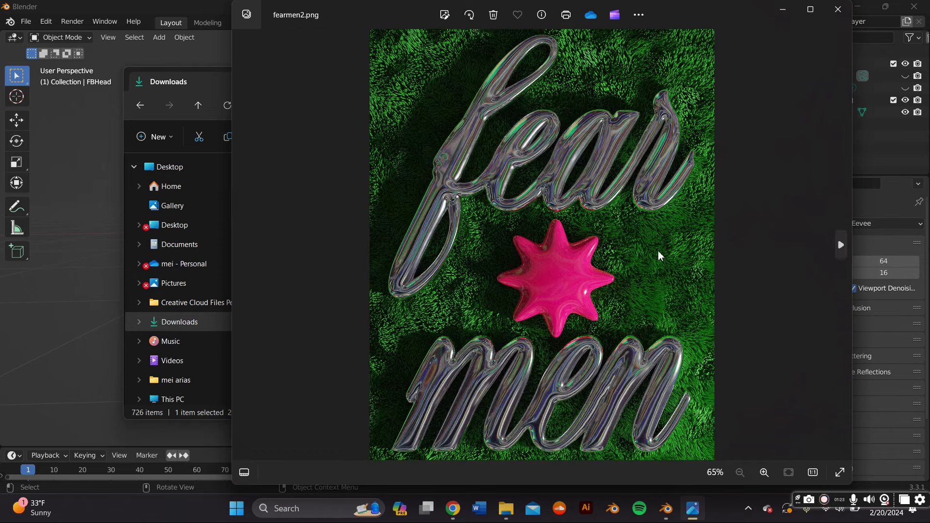
left_click(243, 247)
left_click(243, 249)
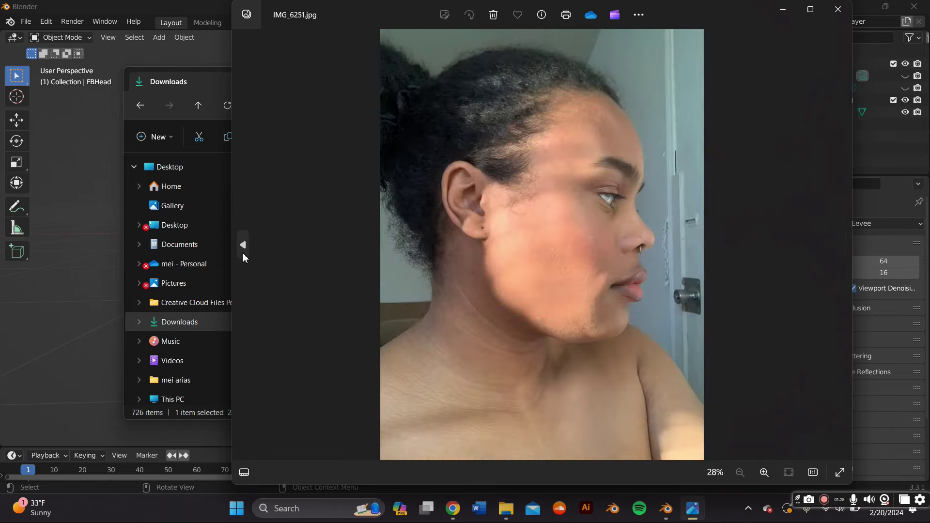
left_click(244, 249)
left_click(243, 250)
left_click(243, 249)
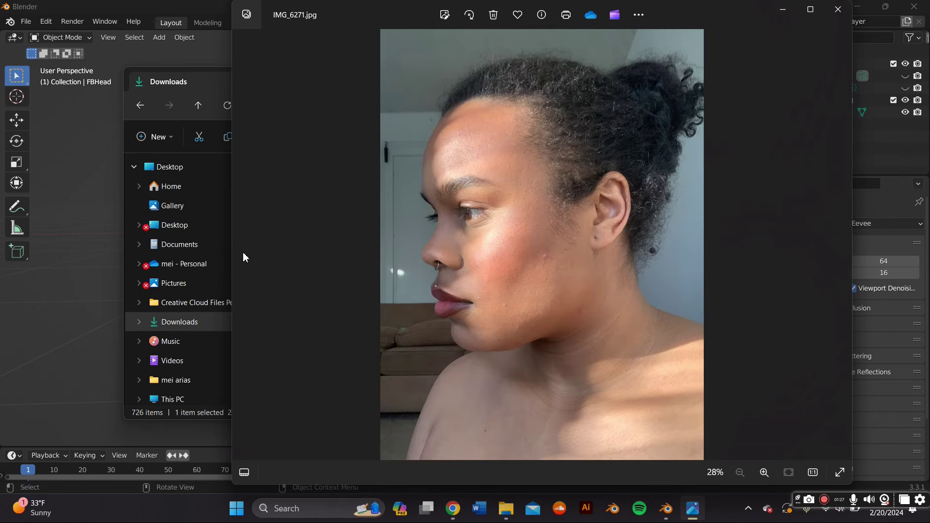
Step: Compare the side photos with the frontal photo IMG_6244.jpg, close the viewer and reopen IMG_6262 (1)
left_click(842, 245)
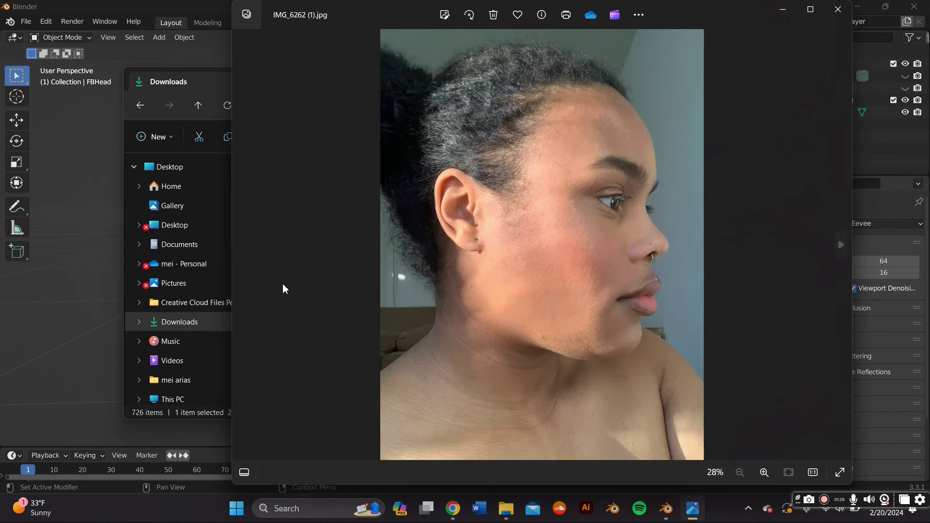
left_click(244, 248)
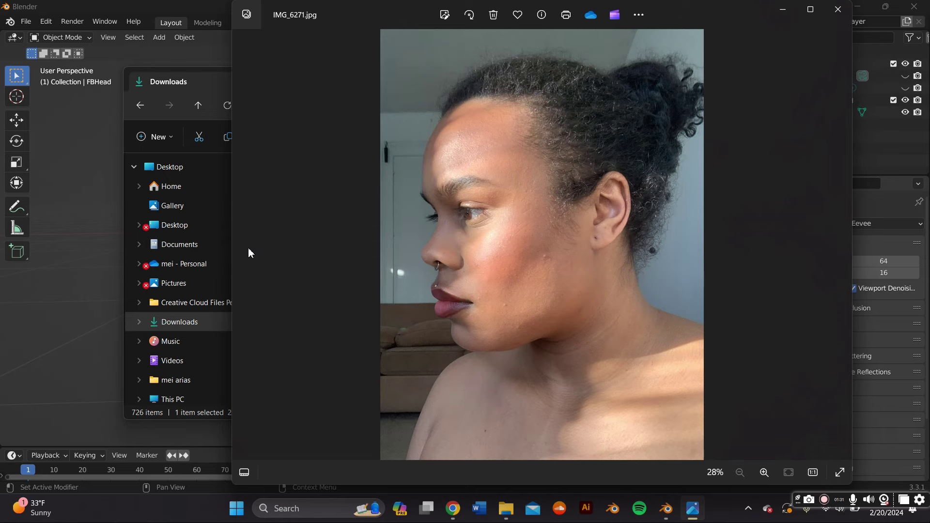
left_click(843, 251)
left_click(843, 248)
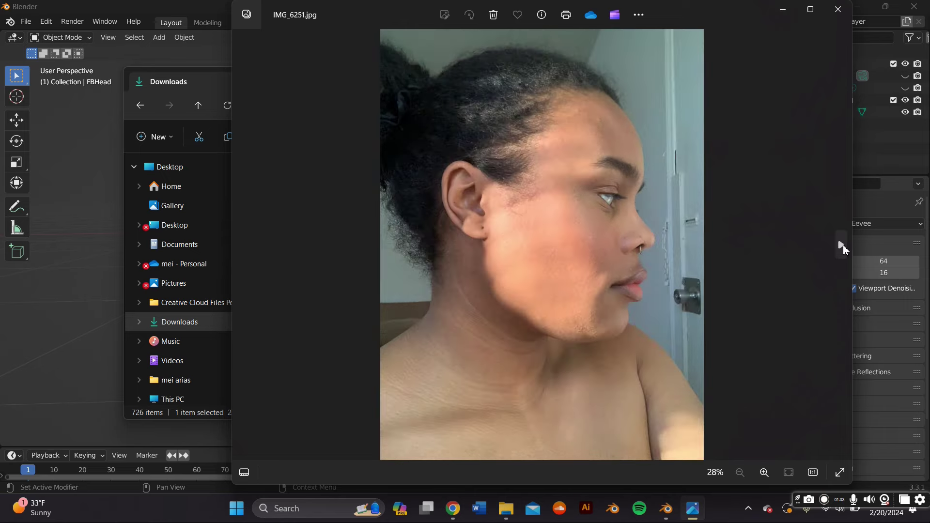
left_click(843, 245)
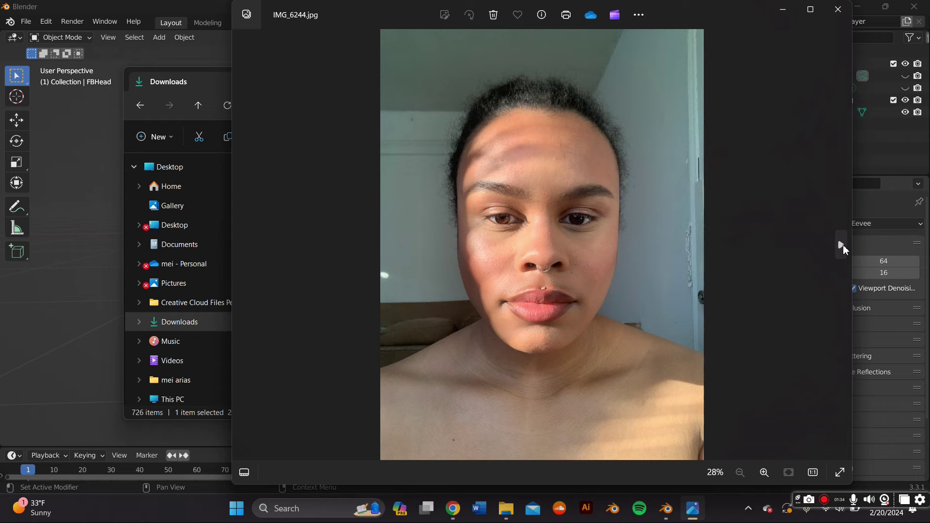
left_click(843, 19)
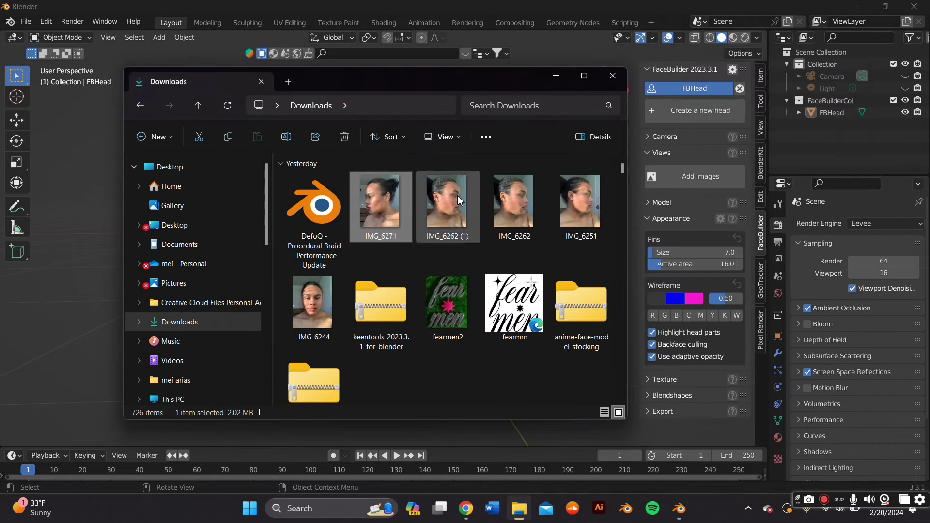
double_click(458, 199)
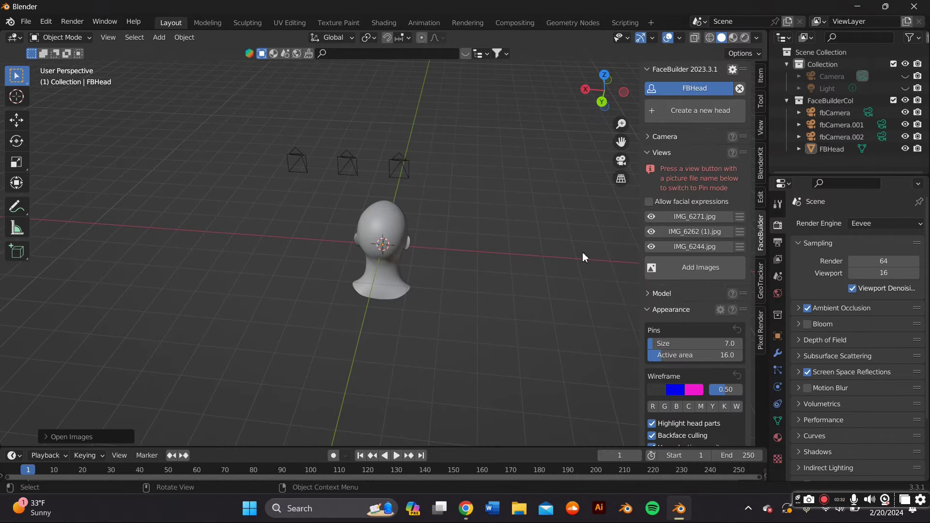
Step: Enter Pin mode on the IMG_6271.jpg view in Blender and align the face mesh to the photo
middle_click_drag(582, 253, 412, 244)
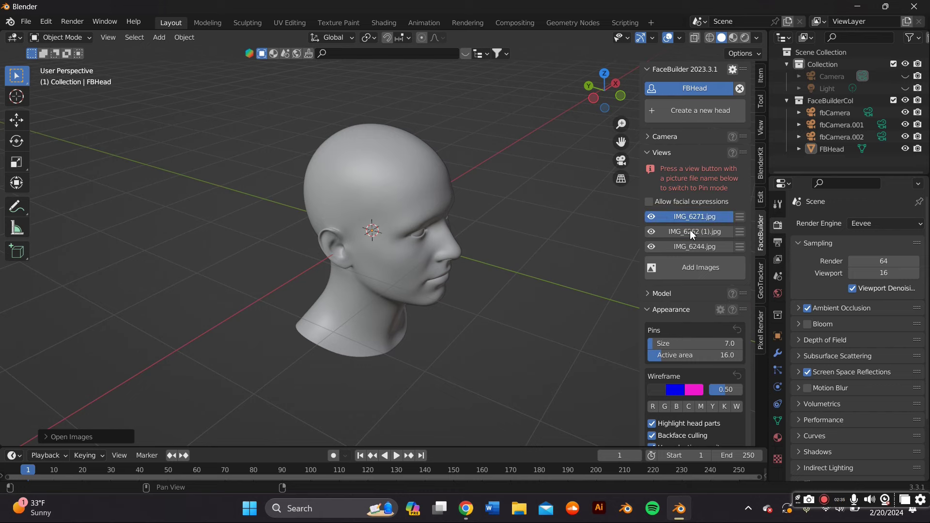
left_click(688, 217)
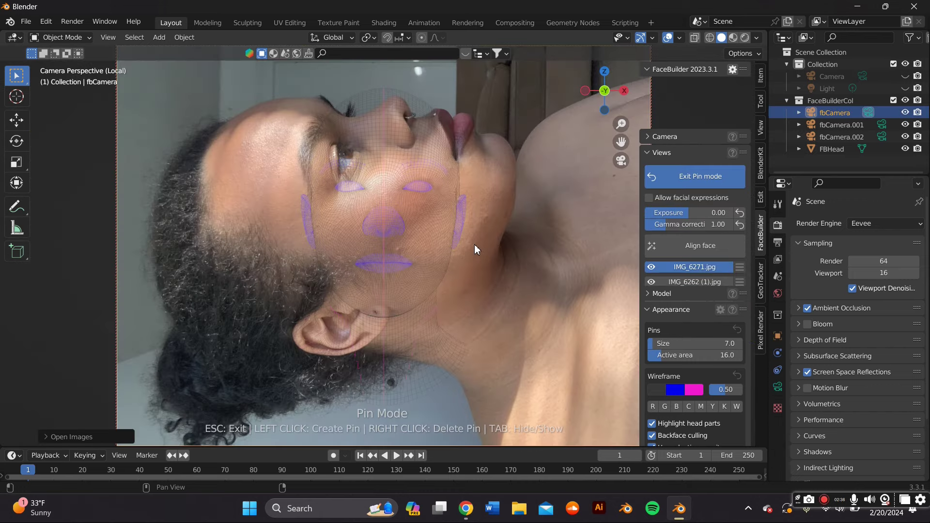
left_click(723, 254)
Step: Check the IMG_6262 (1).jpg and IMG_6244.jpg views in Pin mode
left_click(697, 216)
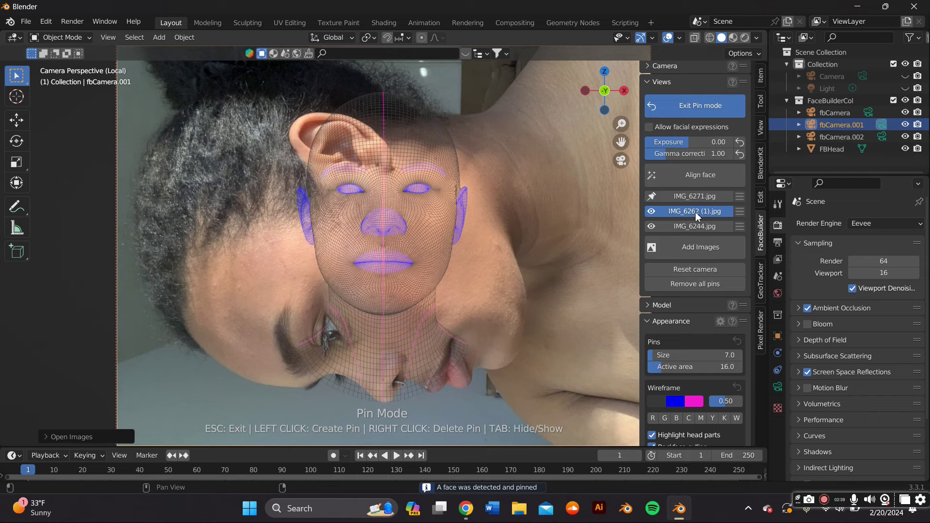
left_click(696, 227)
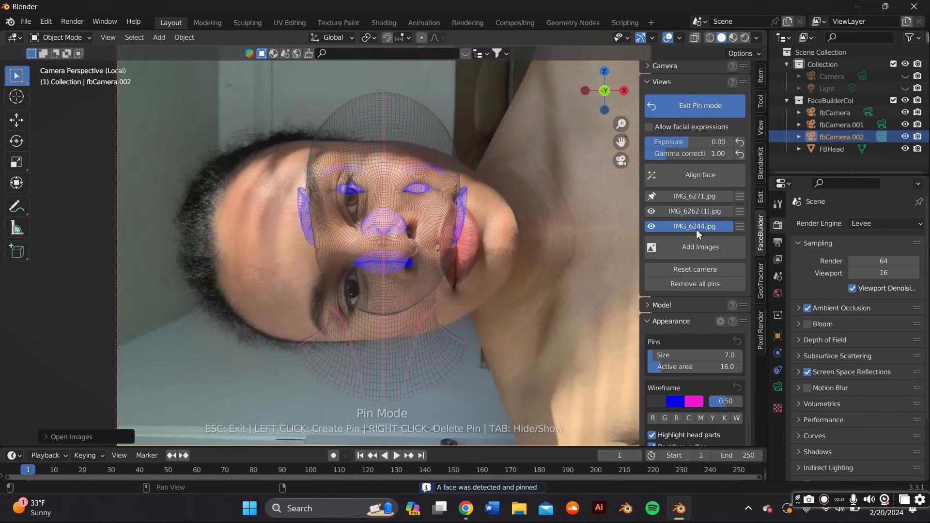
Step: Check the head model outside Pin mode, return to the IMG_6271.jpg view and align the face mesh again
left_click(693, 212)
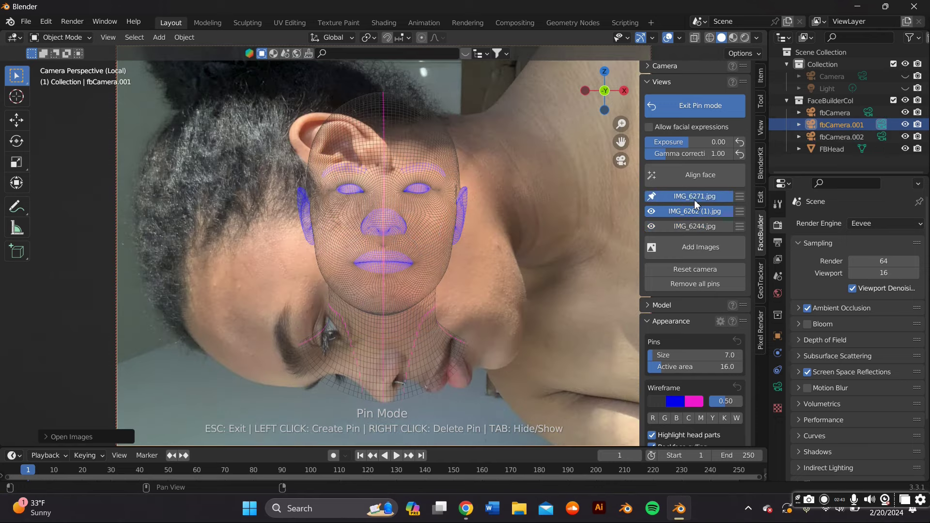
left_click(696, 199)
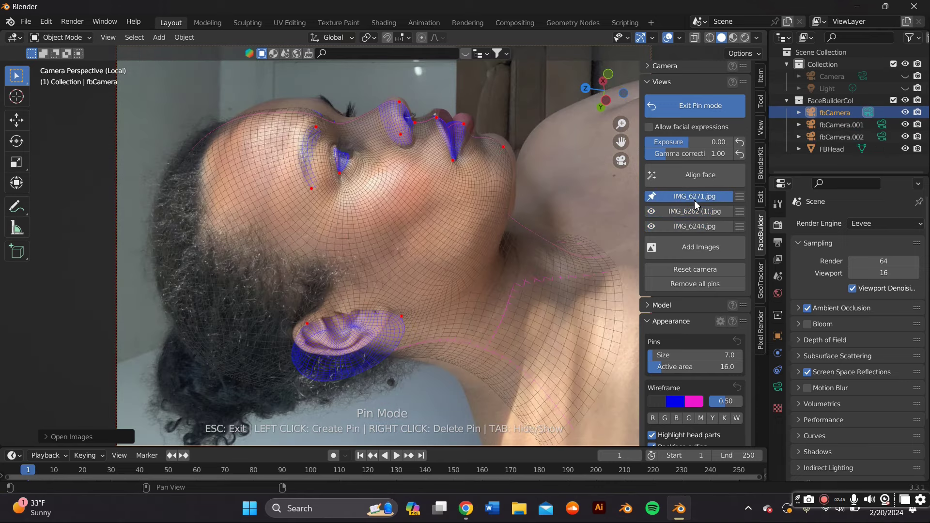
scroll(700, 196, "up", 1)
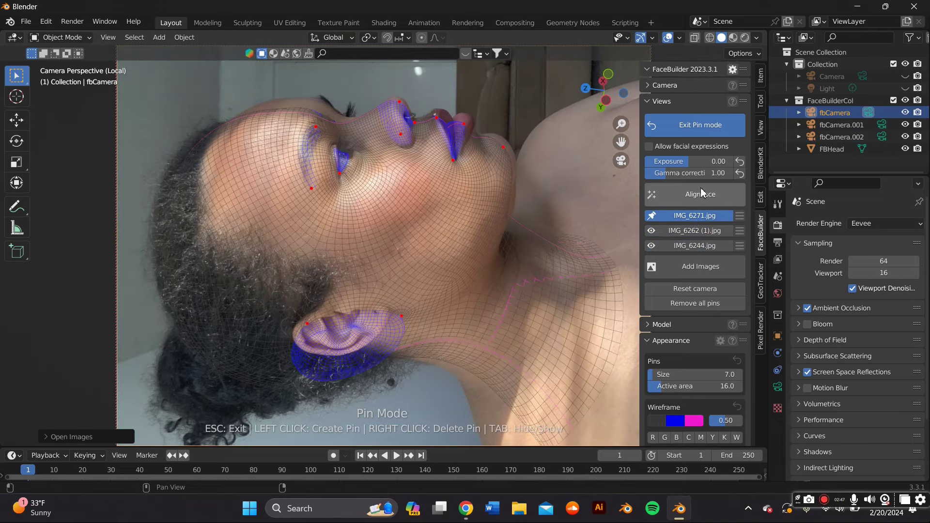
left_click(690, 127)
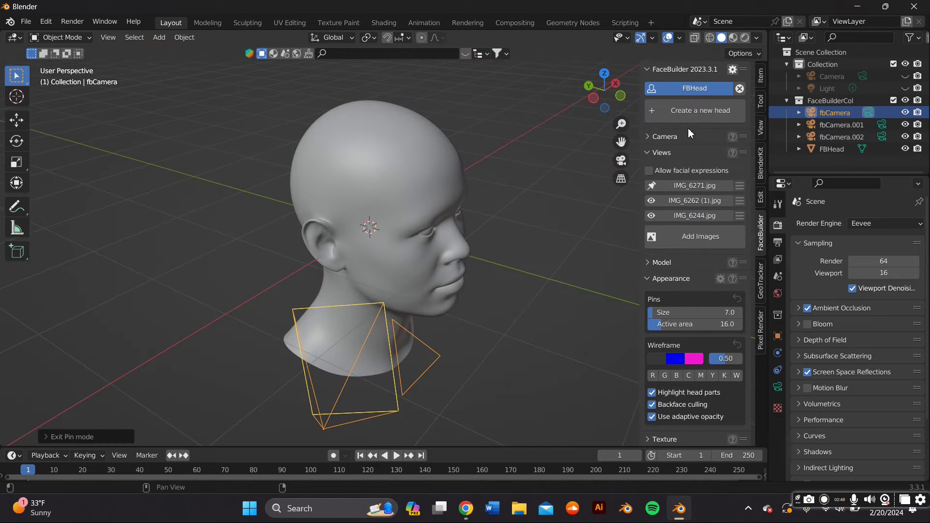
left_click(707, 187)
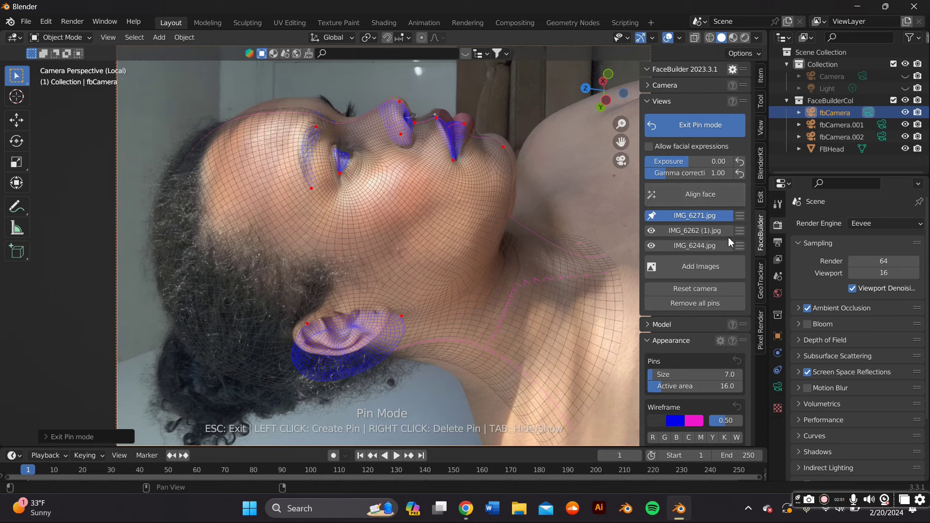
left_click(672, 203)
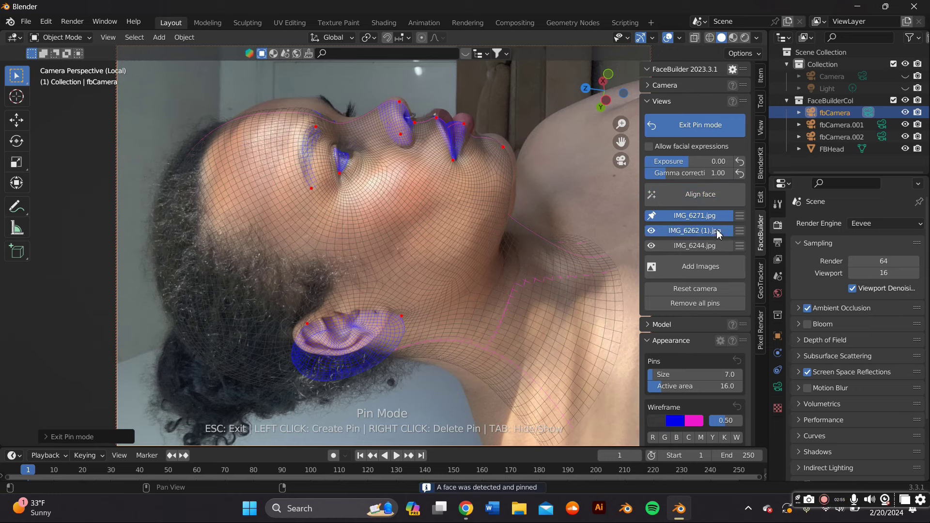
Step: Align the face mesh to the IMG_6262 (1).jpg view and rotate that image clockwise
left_click(719, 235)
left_click(702, 198)
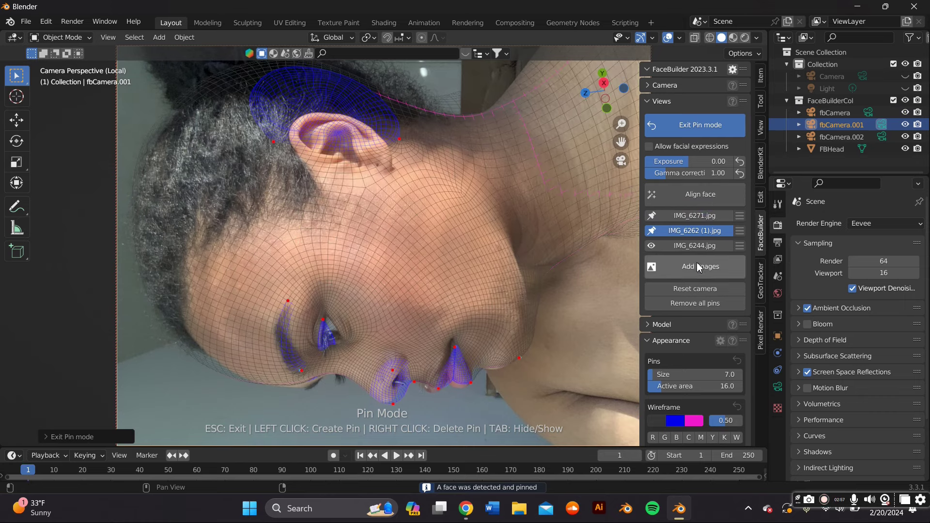
left_click(740, 231)
left_click(740, 262)
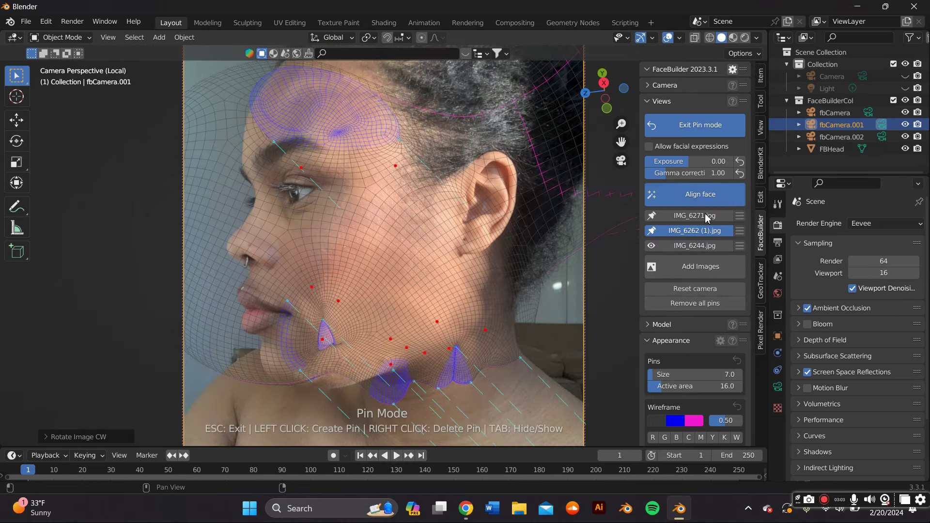
Step: Rotate the IMG_6244.jpg view clockwise and align the face mesh to the frontal face
left_click(688, 250)
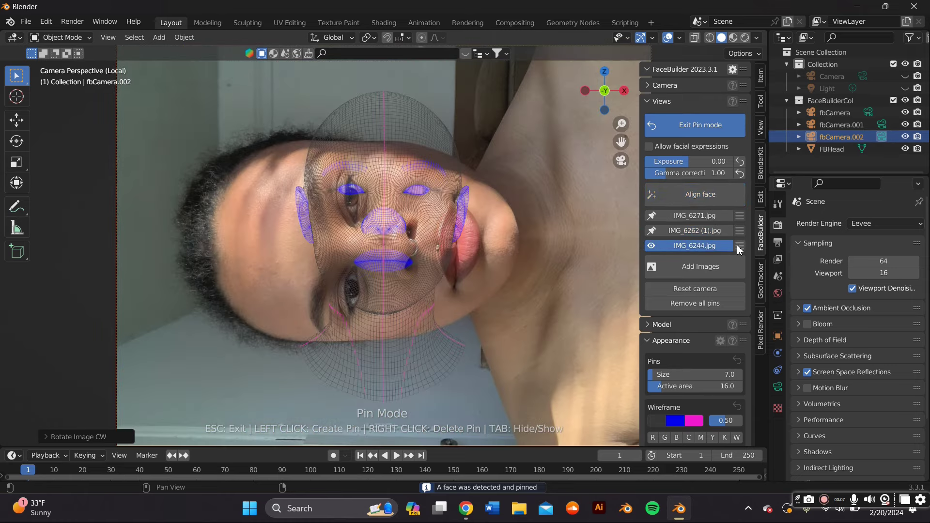
left_click(739, 246)
left_click(718, 249)
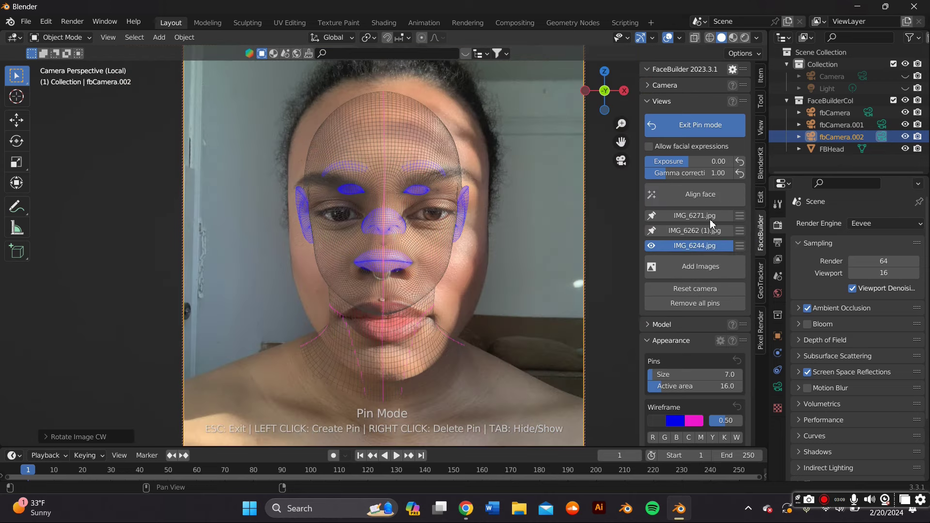
left_click(706, 201)
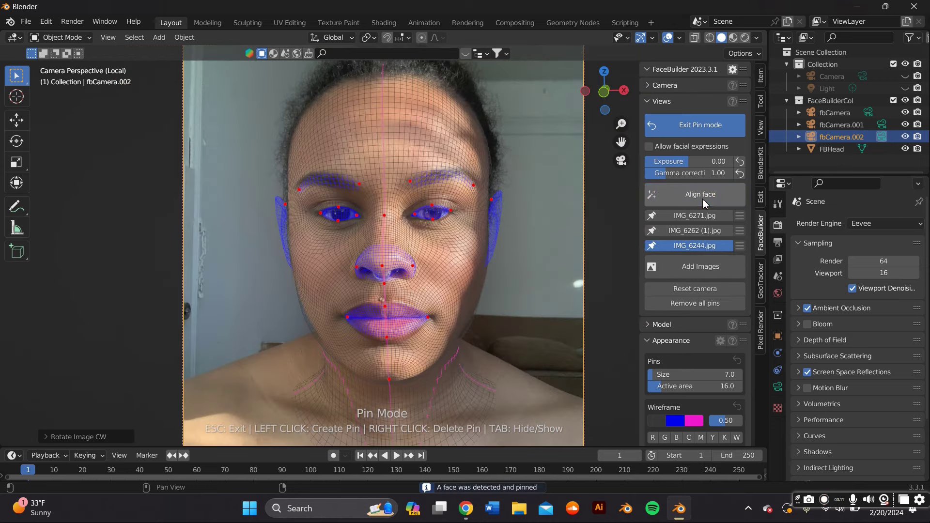
Step: Rotate the IMG_6271.jpg view clockwise and realign the face mesh to the upright profile
left_click(698, 220)
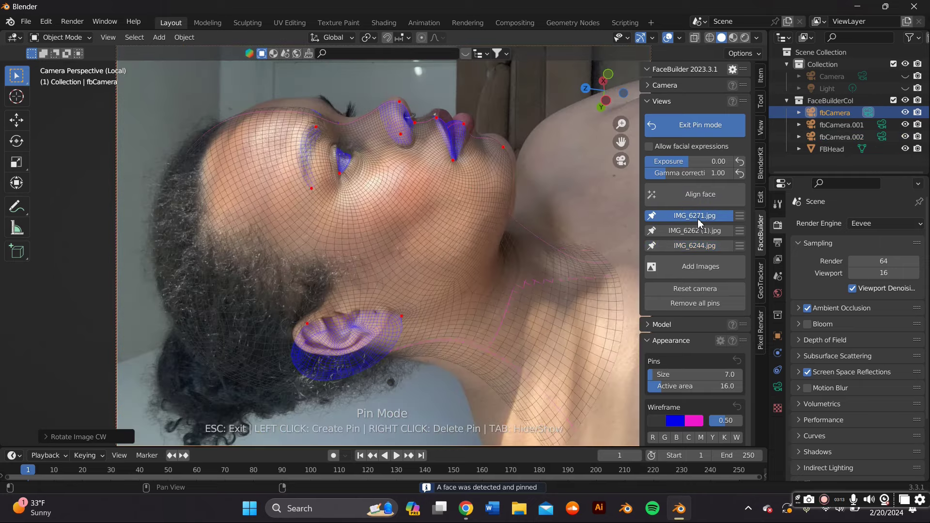
left_click(736, 222)
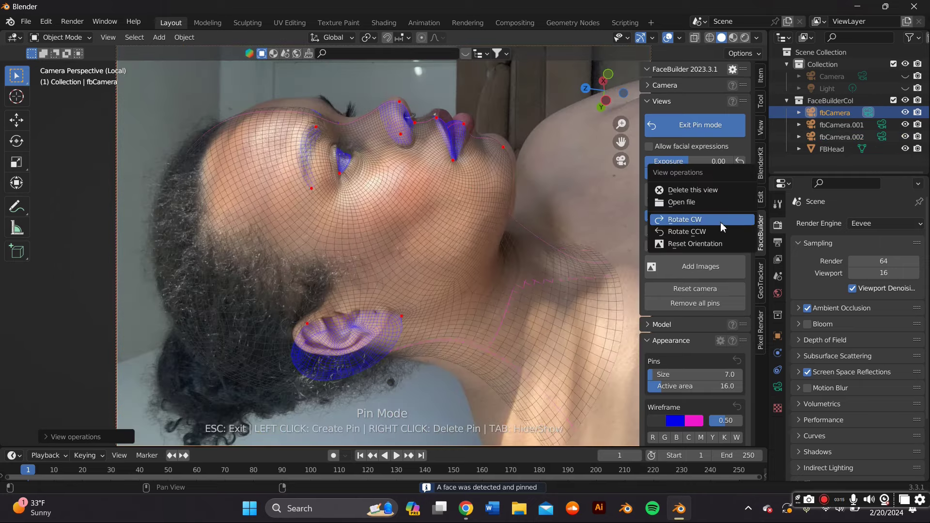
left_click(720, 222)
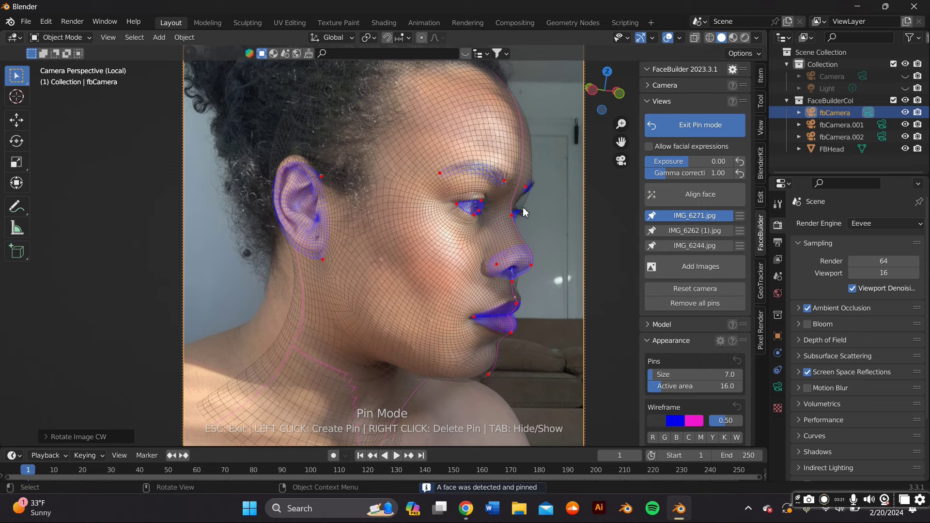
Step: Pin the mesh behind the neck and at the ear's upper edge in IMG_6271.jpg, pulling both to the photo's contours
left_click(294, 284)
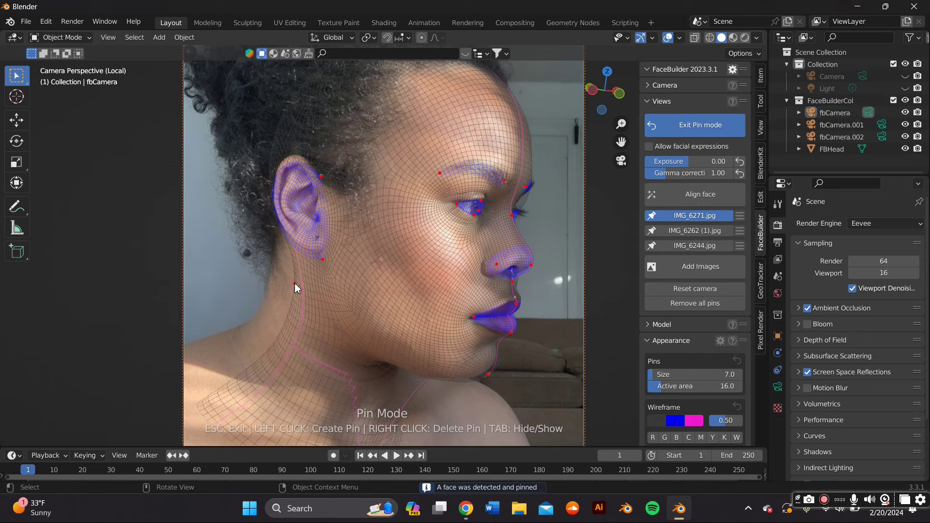
left_click_drag(293, 283, 270, 278)
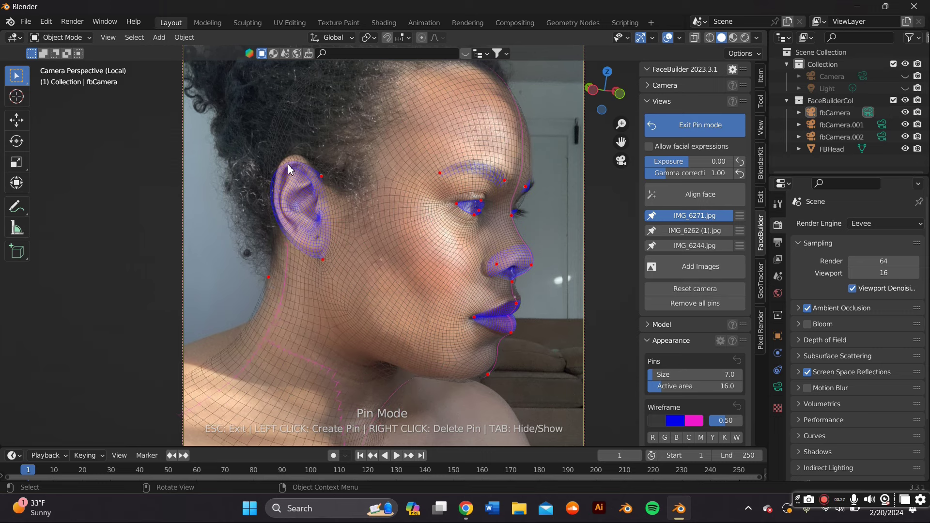
left_click_drag(290, 166, 291, 156)
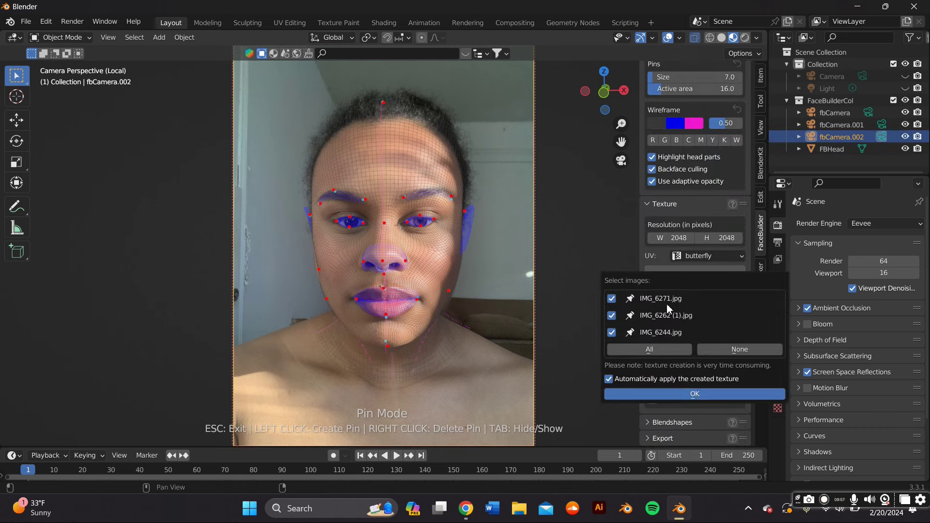
Step: Create and automatically apply the head texture from all three face photos, and view the head from the front
left_click(693, 396)
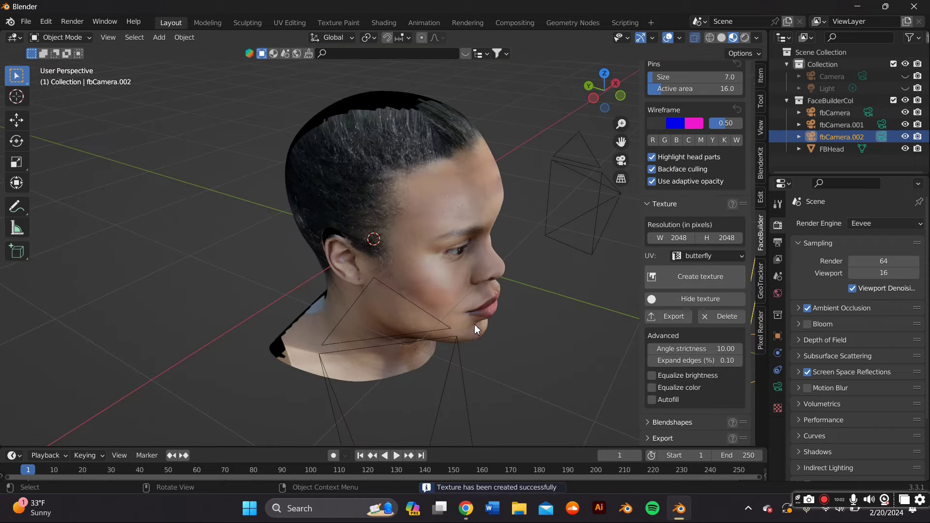
middle_click_drag(475, 324, 228, 281)
scroll(455, 279, "up", 3)
scroll(452, 278, "down", 1)
scroll(461, 271, "down", 2)
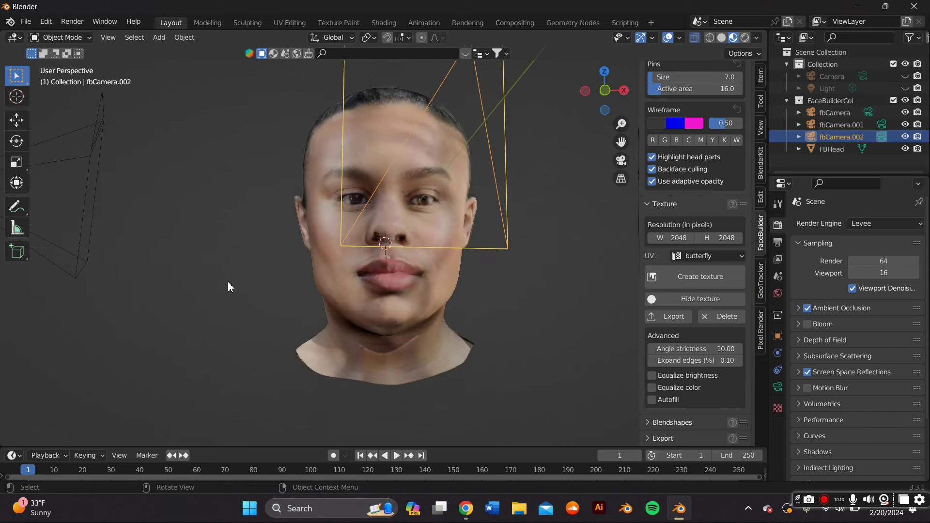
Step: Examine the nose and mouth texture up close and the side of the head
scroll(228, 284, "down", 2)
scroll(362, 305, "up", 8)
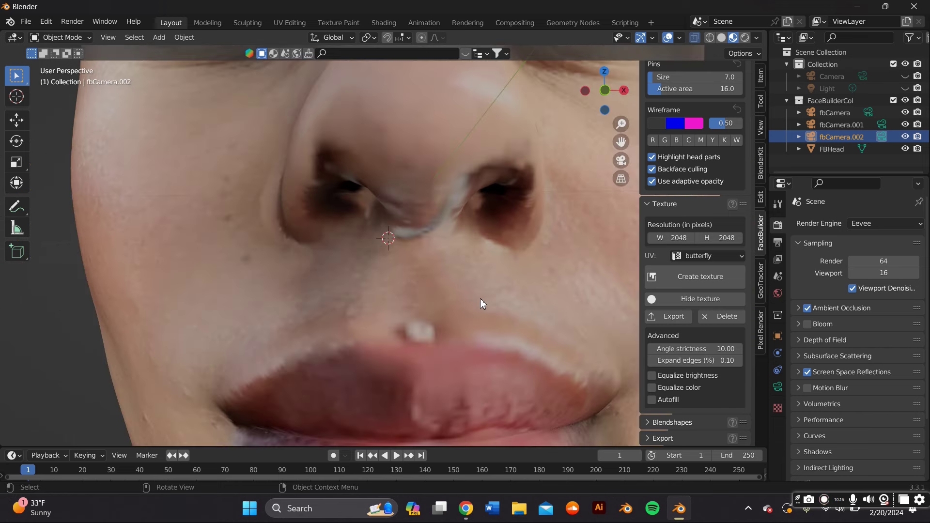
scroll(480, 300, "up", 2)
scroll(479, 300, "down", 4)
scroll(479, 299, "up", 1)
middle_click_drag(479, 299, 339, 287)
Step: Compare the untextured head in Solid shading with the textured head in Material Preview
left_click(721, 38)
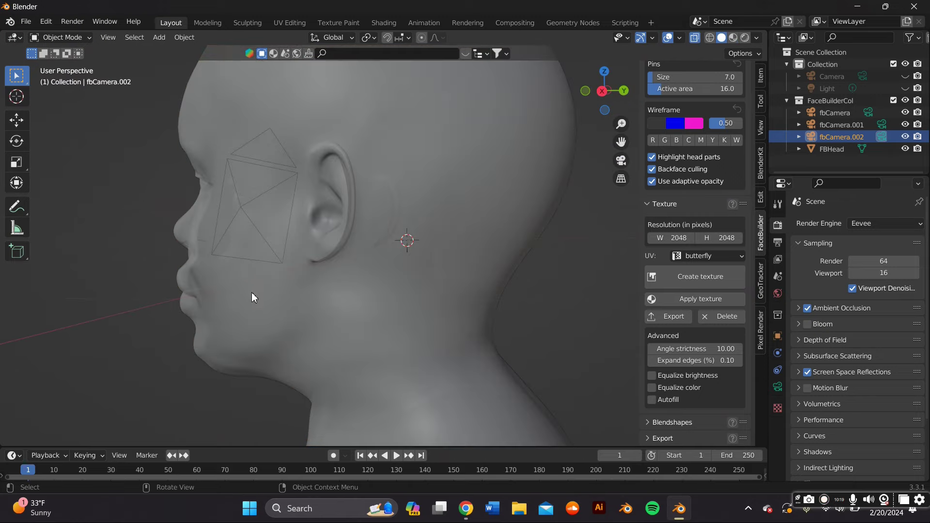
mouse_move(254, 296)
middle_mouse_down()
mouse_move(528, 304)
mouse_move(398, 293)
middle_mouse_up()
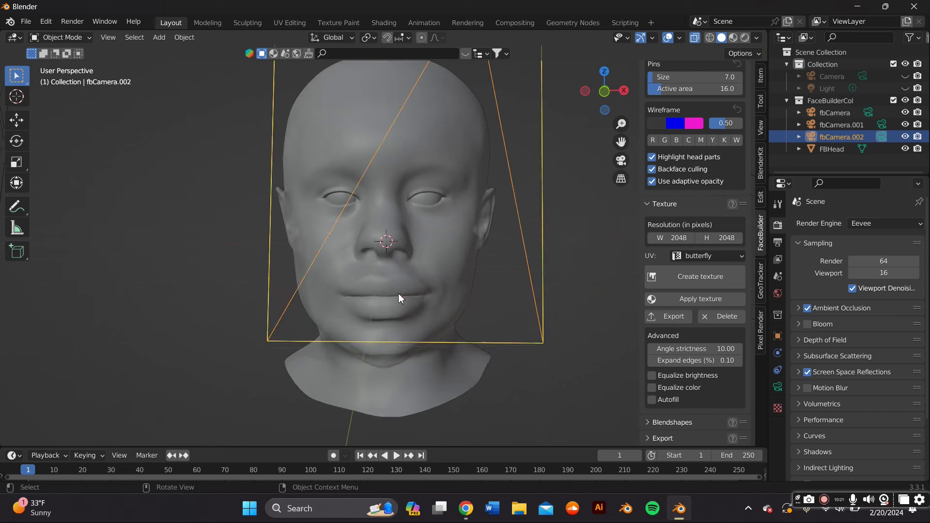
scroll(398, 294, "up", 2)
left_click(734, 39)
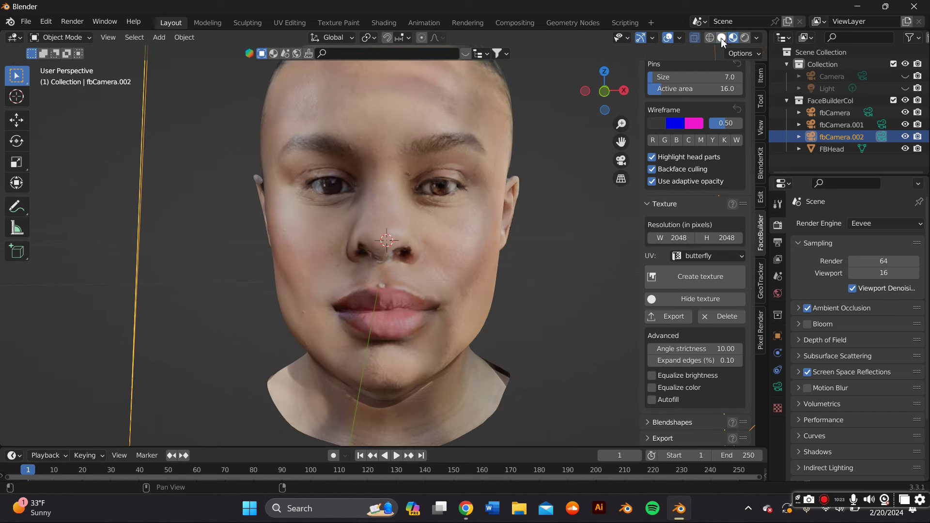
left_click(722, 38)
left_click(733, 39)
Step: Examine the textured head around the face up close and from the sides
scroll(452, 296, "up", 4)
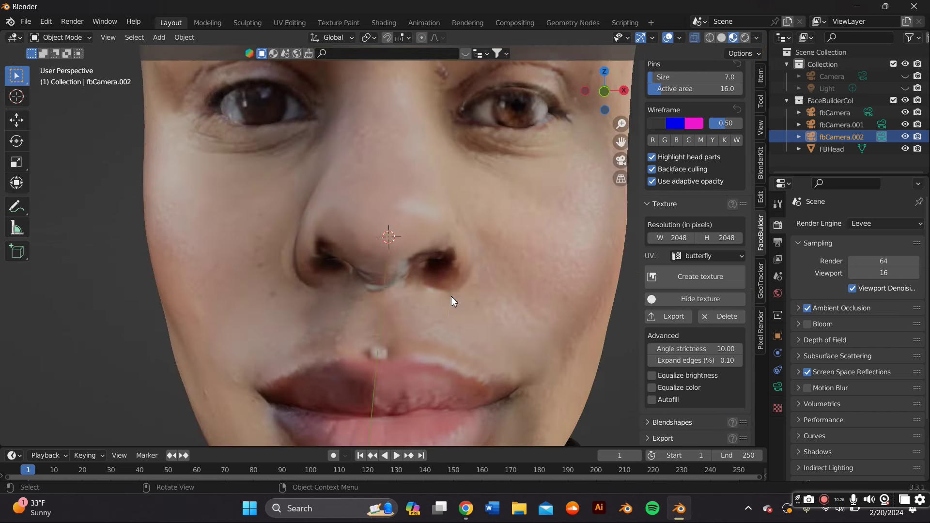
mouse_move(451, 296)
middle_mouse_down()
mouse_move(460, 313)
mouse_move(495, 331)
mouse_move(528, 301)
mouse_move(554, 305)
mouse_move(492, 306)
mouse_move(603, 319)
mouse_move(684, 304)
mouse_move(420, 293)
mouse_move(333, 328)
middle_mouse_up()
scroll(530, 298, "down", 4)
scroll(397, 292, "down", 4)
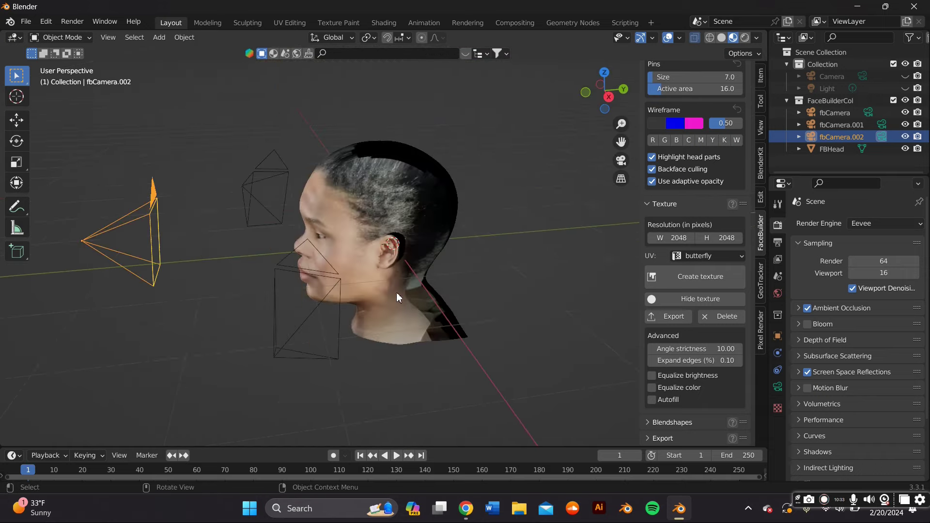
middle_click_drag(396, 292, 509, 306)
scroll(433, 217, "up", 5)
middle_click_drag(432, 219, 644, 127)
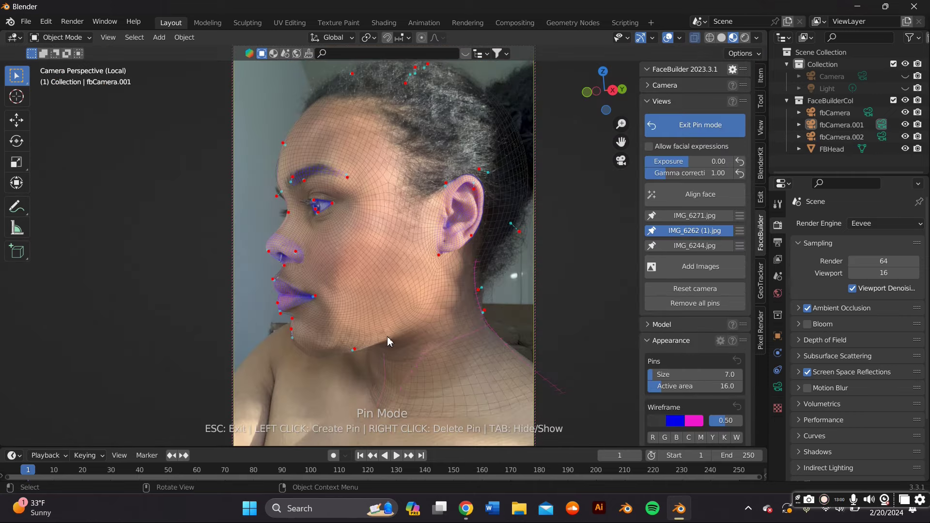
Step: Add a pin under the chin in the IMG_6262 (1).jpg view
left_click(312, 356)
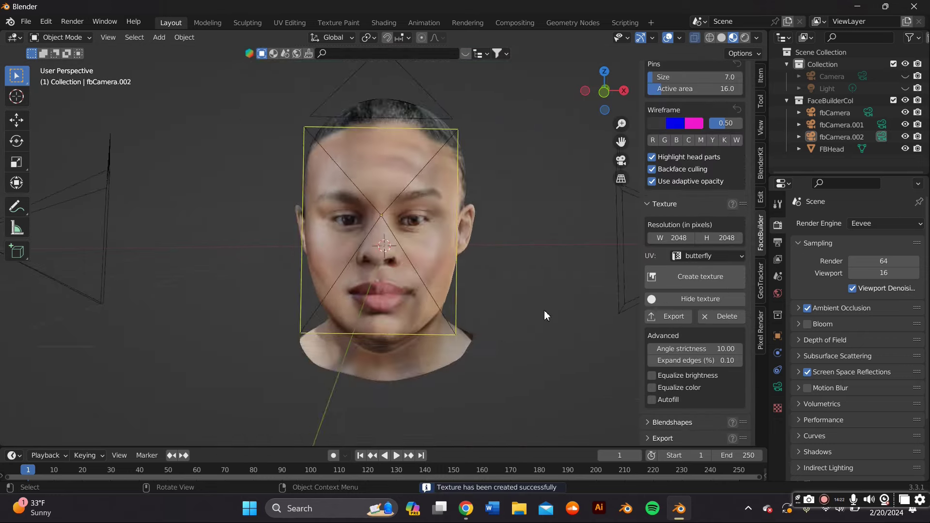
Step: Examine the newly textured face from the front and from an angle
scroll(500, 326, "up", 3)
middle_click_drag(502, 324, 513, 308)
scroll(556, 305, "up", 2)
scroll(513, 306, "down", 3)
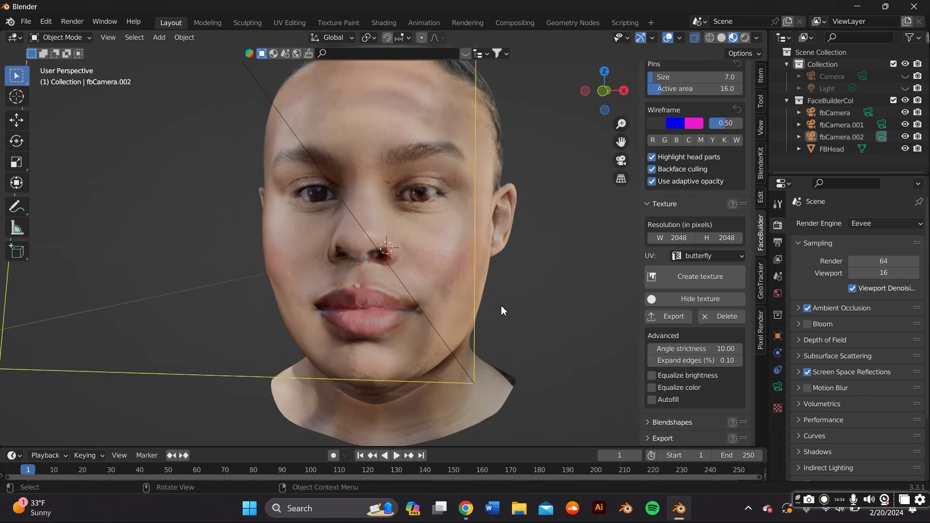
scroll(506, 305, "up", 5)
middle_click_drag(443, 306, 260, 253)
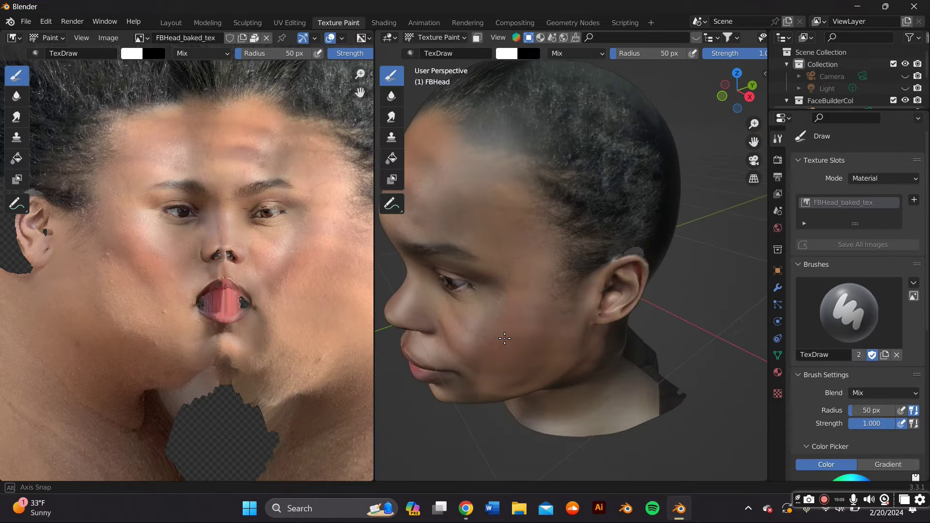
Step: Turn the head to the front in the Texture Paint workspace and display it in Material Preview shading
middle_click_drag(533, 291, 561, 301)
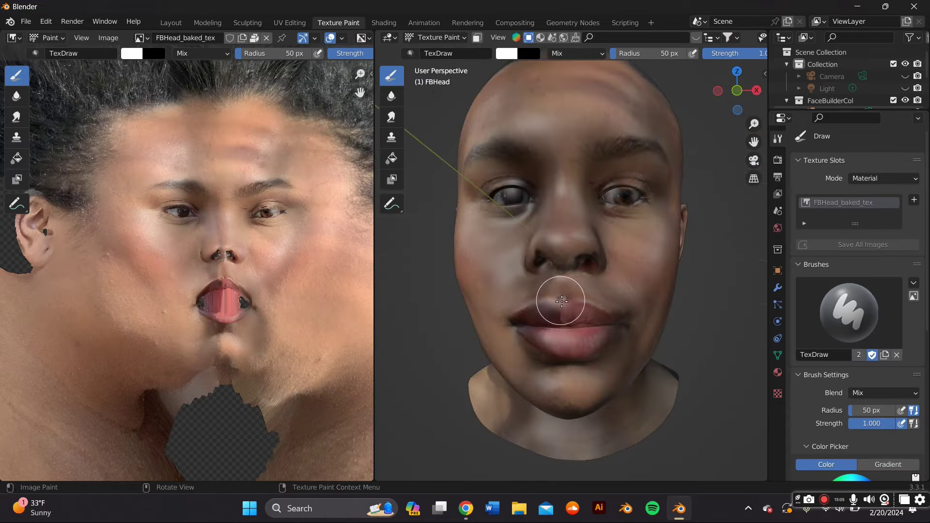
scroll(712, 41, "down", 5)
left_click(735, 38)
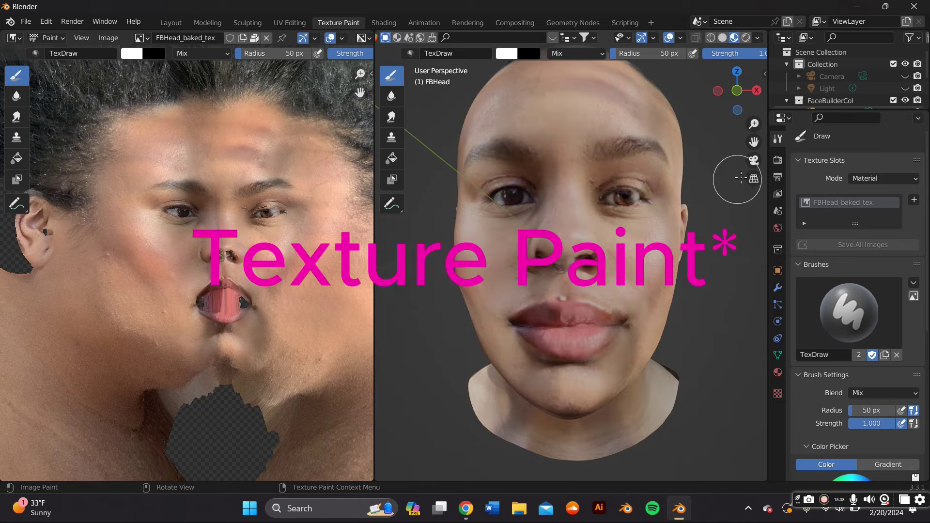
left_click_drag(752, 146, 694, 171)
middle_click_drag(478, 257, 460, 272)
Step: Choose the TexDraw brush and sample a skin tone from the forehead as its paint color
left_click(392, 96)
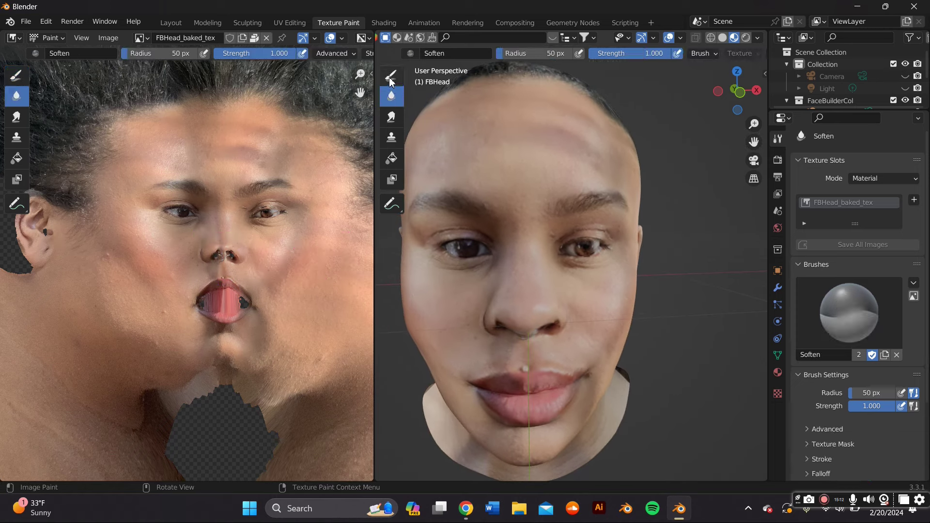
left_click(391, 78)
left_click(507, 53)
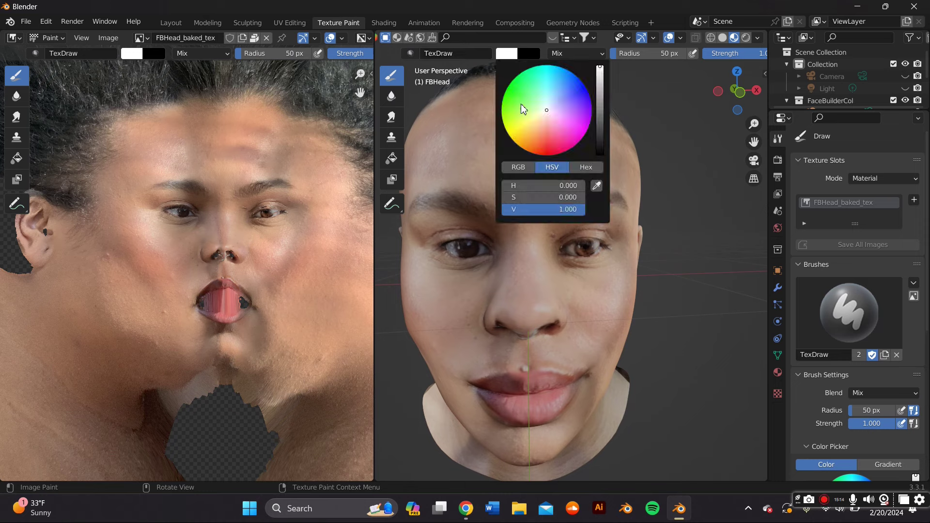
left_click(597, 186)
left_click(538, 167)
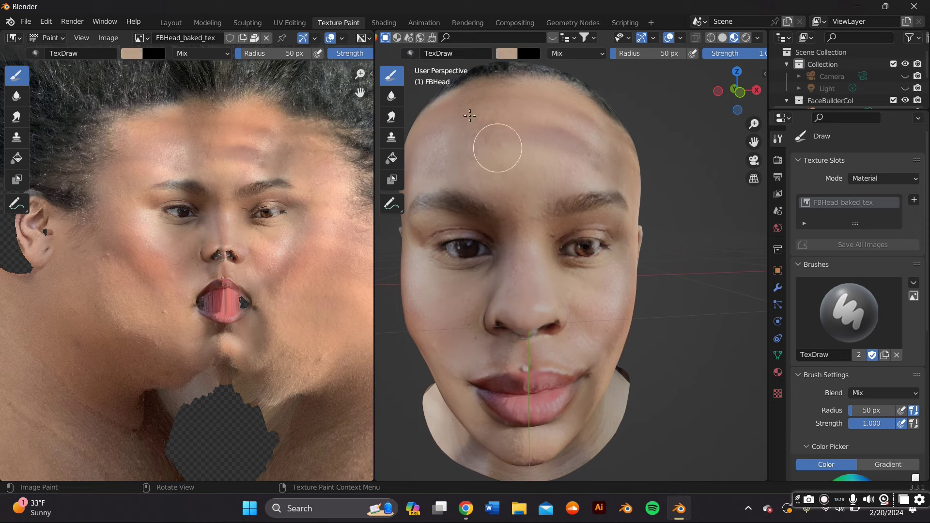
Step: Try a paint stroke on the forehead with the sampled skin tone and undo it
mouse_move(470, 116)
left_mouse_down()
mouse_move(453, 104)
mouse_move(439, 132)
mouse_move(487, 138)
left_mouse_up()
key("ctrl+z")
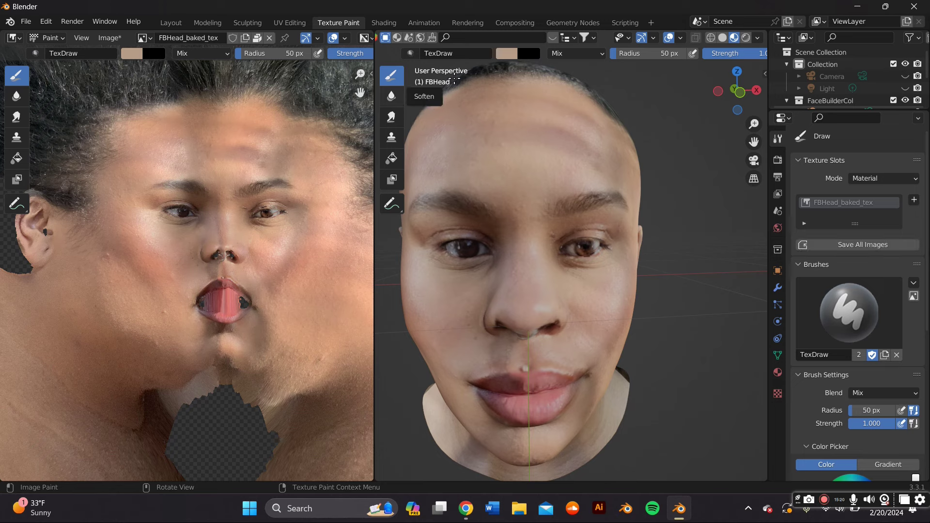
Step: Lower the TexDraw strength and even out the forehead's discolored patches with a light peach skin tone at 50 px radius and 0.401 strength
left_click_drag(743, 54, 721, 54)
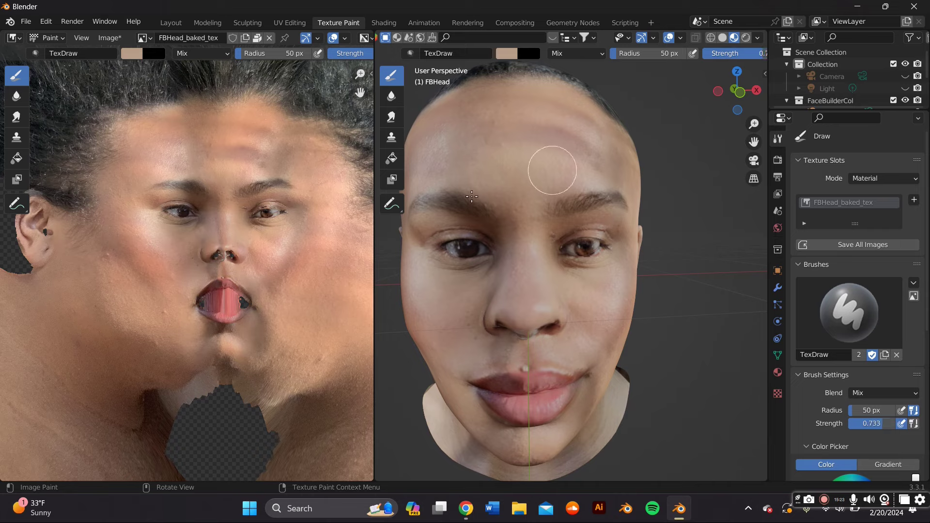
scroll(225, 244, "down", 6)
scroll(213, 284, "up", 4)
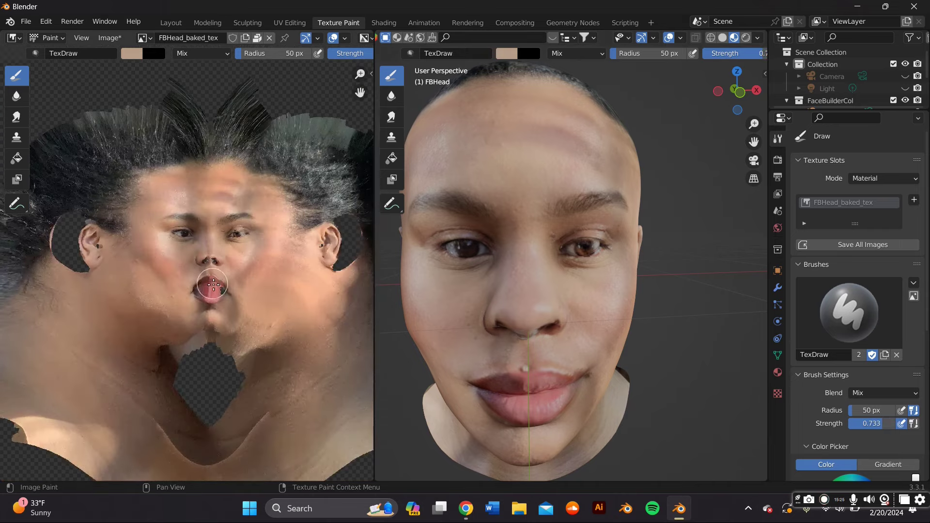
scroll(308, 314, "up", 3)
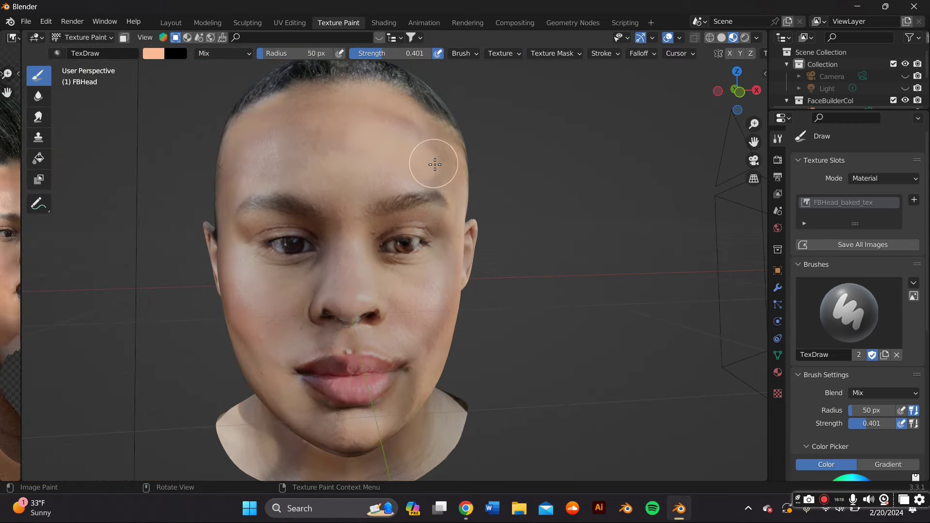
mouse_move(406, 132)
left_mouse_down()
mouse_move(337, 112)
mouse_move(273, 126)
mouse_move(240, 163)
mouse_move(311, 141)
mouse_move(322, 154)
left_mouse_up()
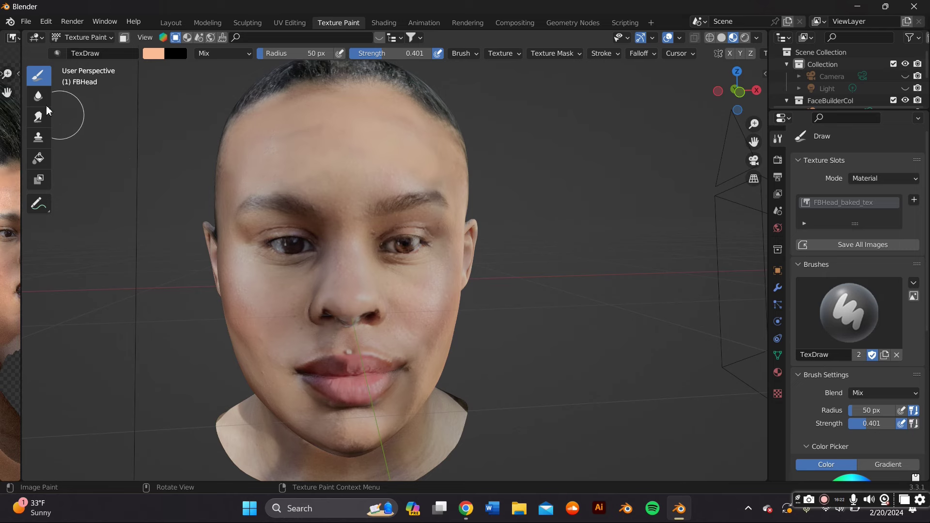
mouse_move(258, 148)
middle_mouse_down()
mouse_move(315, 150)
mouse_move(246, 150)
mouse_move(272, 147)
middle_mouse_up()
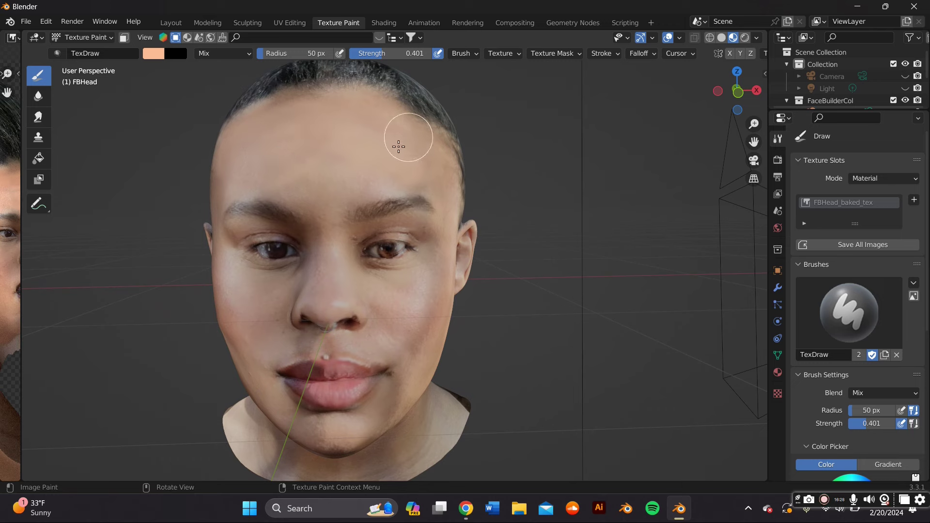
Step: Blend the painted skin across the forehead and hairline with the Soften brush, starting at 50 px and 1.000 strength
left_click(40, 97)
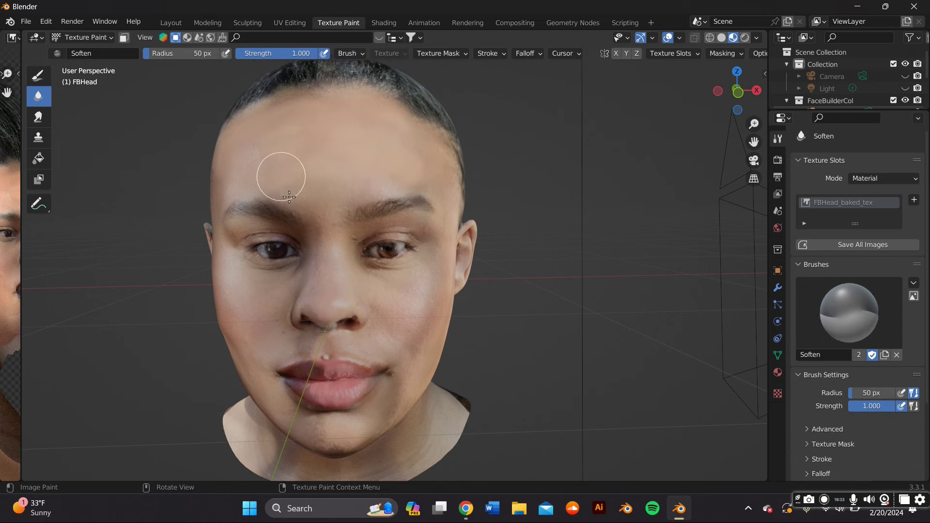
middle_click_drag(296, 196, 384, 183)
scroll(336, 184, "up", 3)
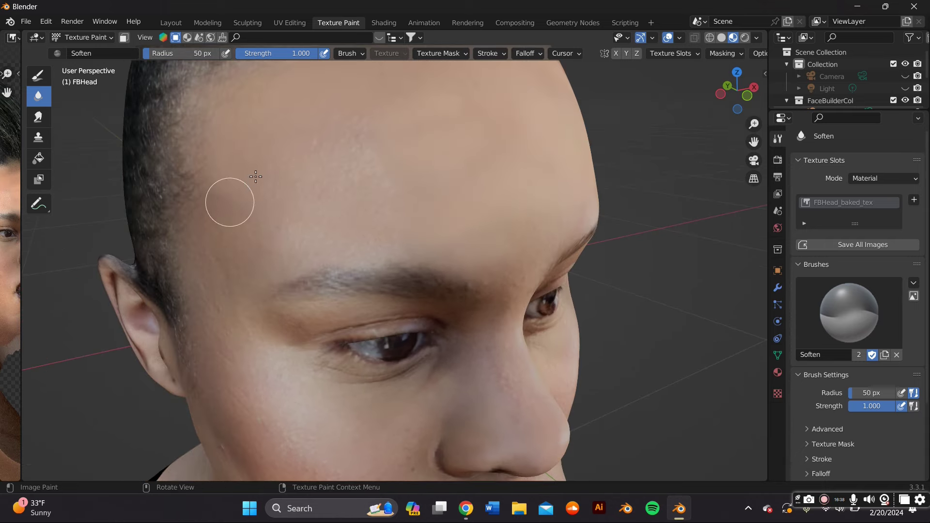
middle_click_drag(256, 176, 169, 236)
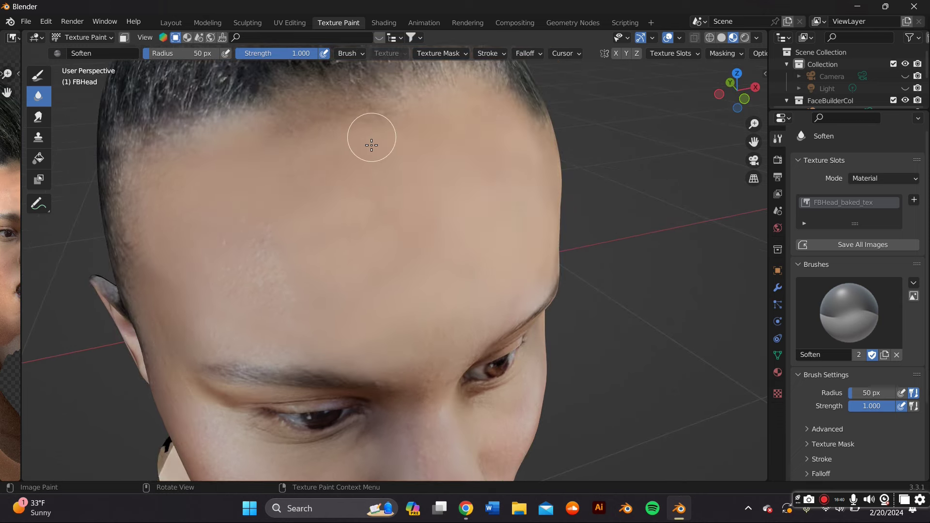
middle_click_drag(370, 140, 249, 151)
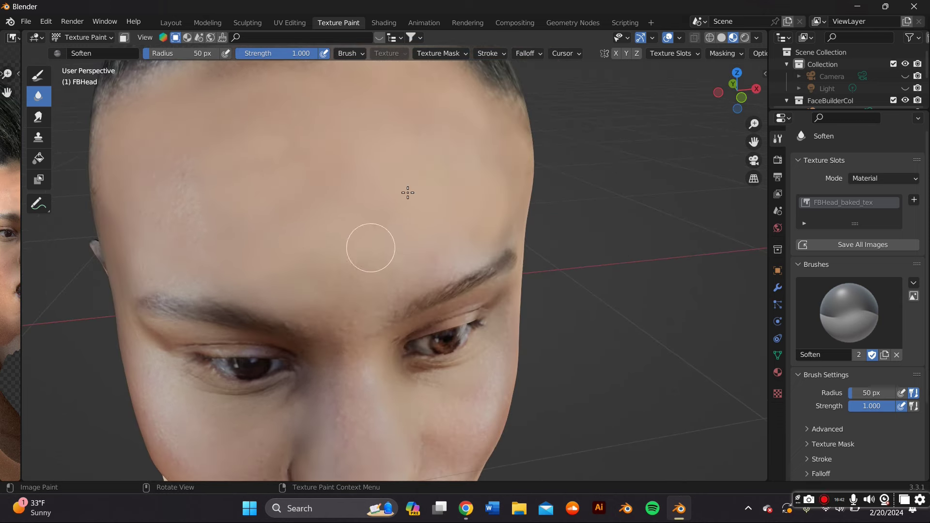
middle_click_drag(337, 249, 307, 249)
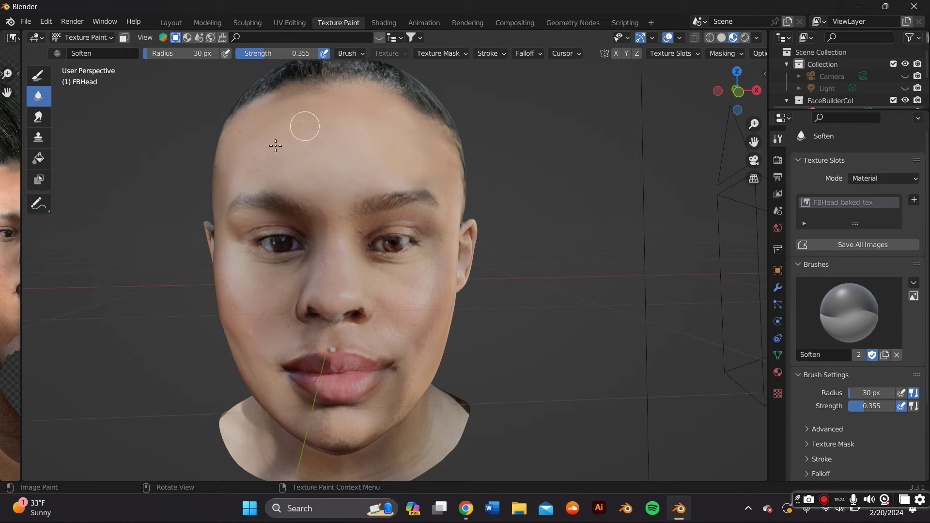
mouse_move(379, 162)
middle_mouse_down()
mouse_move(473, 197)
mouse_move(476, 214)
mouse_move(490, 193)
mouse_move(464, 250)
mouse_move(523, 252)
mouse_move(459, 244)
mouse_move(461, 236)
middle_mouse_up()
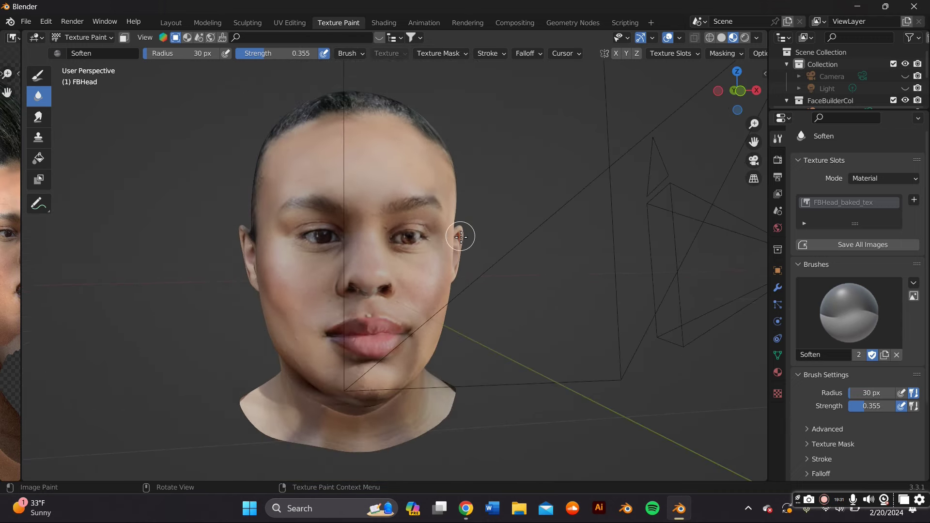
Step: Paint coral-pink blush on both cheeks with the TexDraw brush at 46 px radius and 0.110 strength
left_click(39, 76)
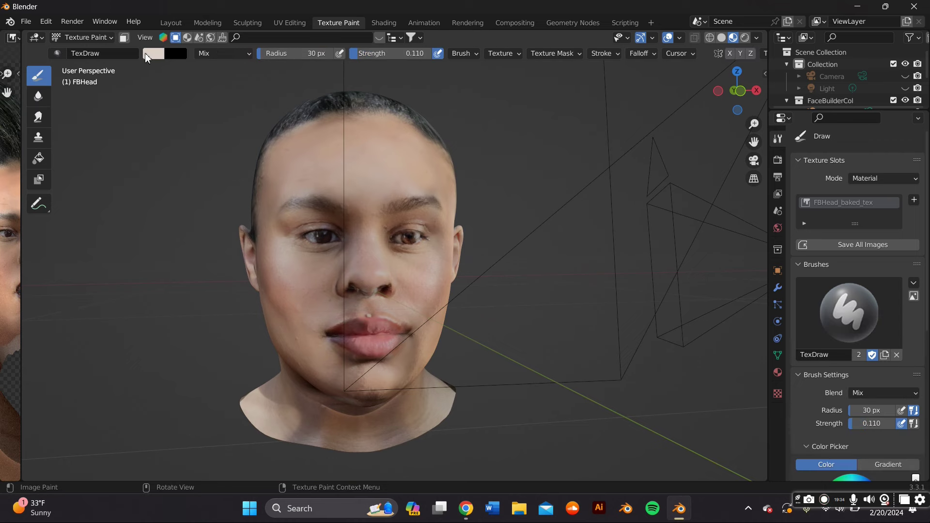
left_click(147, 55)
left_click_drag(200, 128, 192, 125)
scroll(292, 306, "down", 2)
scroll(285, 301, "up", 4)
left_click_drag(280, 59, 297, 59)
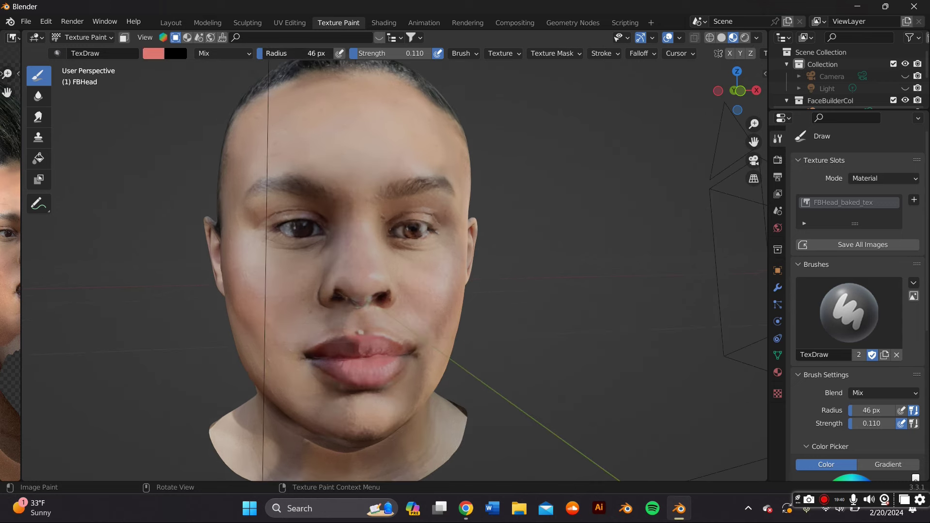
middle_click_drag(263, 304, 280, 295)
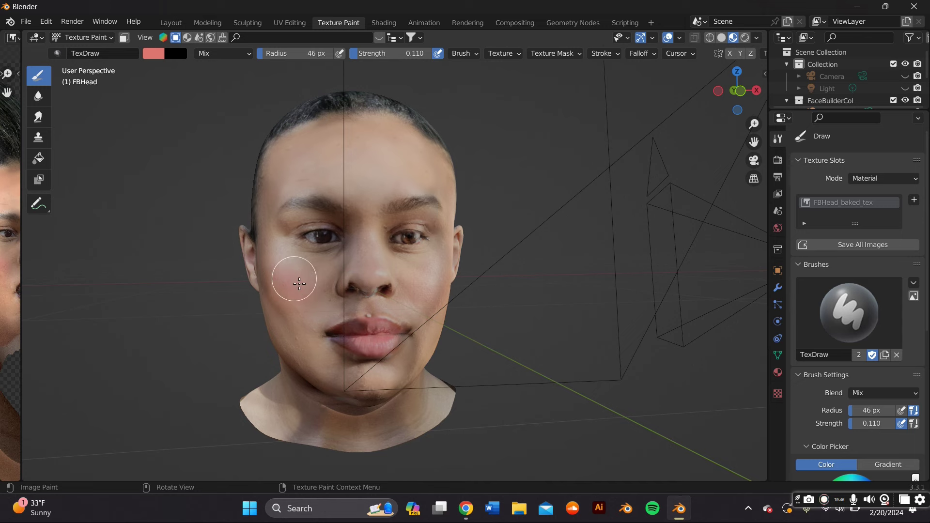
middle_click_drag(422, 282, 413, 304)
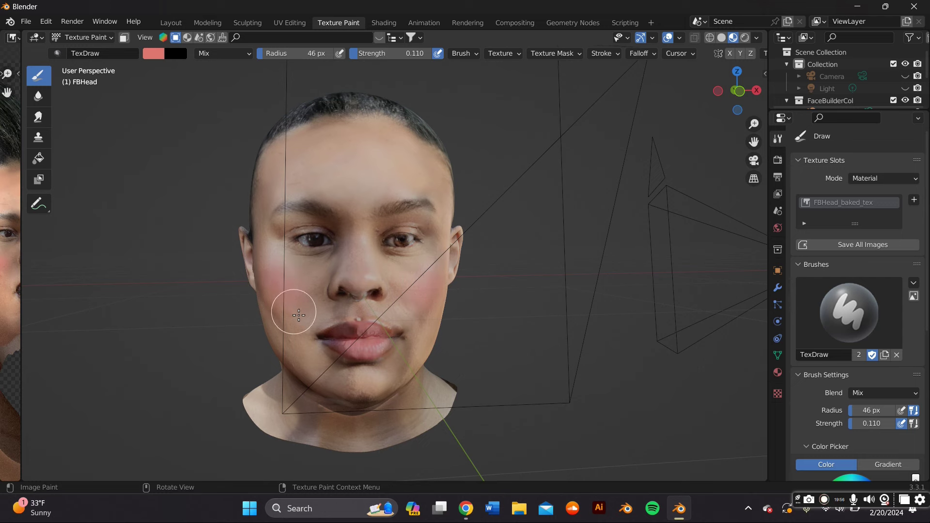
mouse_move(299, 315)
middle_mouse_down()
mouse_move(338, 312)
mouse_move(357, 294)
middle_mouse_up()
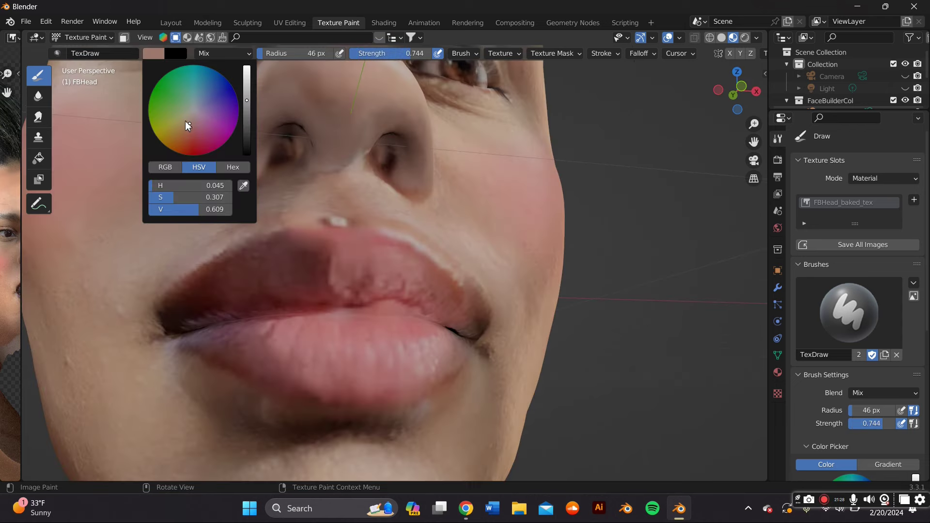
Step: Paint the underside of the nose in a muted tan at 0.744 strength and switch to the Soften brush
left_click(185, 123)
mouse_move(291, 106)
left_mouse_down()
mouse_move(257, 162)
mouse_move(304, 102)
mouse_move(339, 149)
left_mouse_up()
left_click(39, 96)
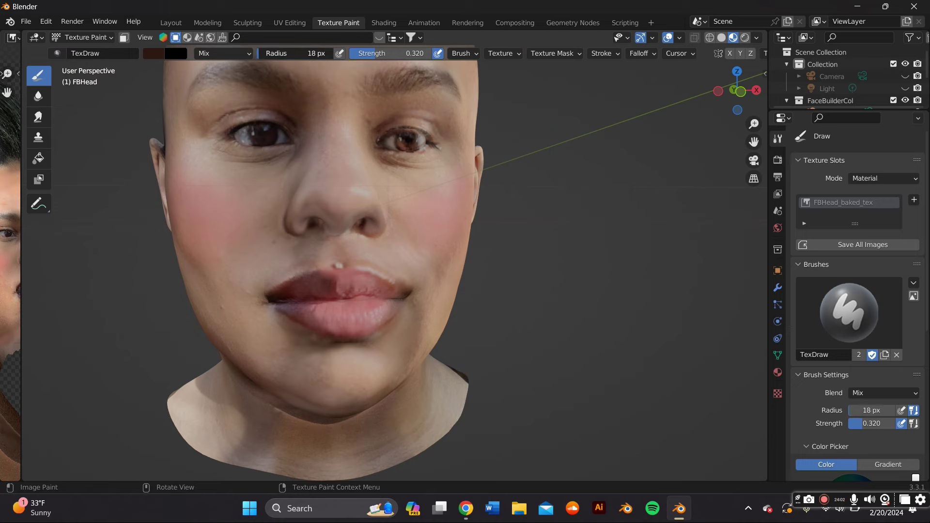
Step: Darken the mouth corner and the lower lip's edge in dark brown with TexDraw at 30 px radius and 0.320 strength
scroll(308, 142, "up", 4)
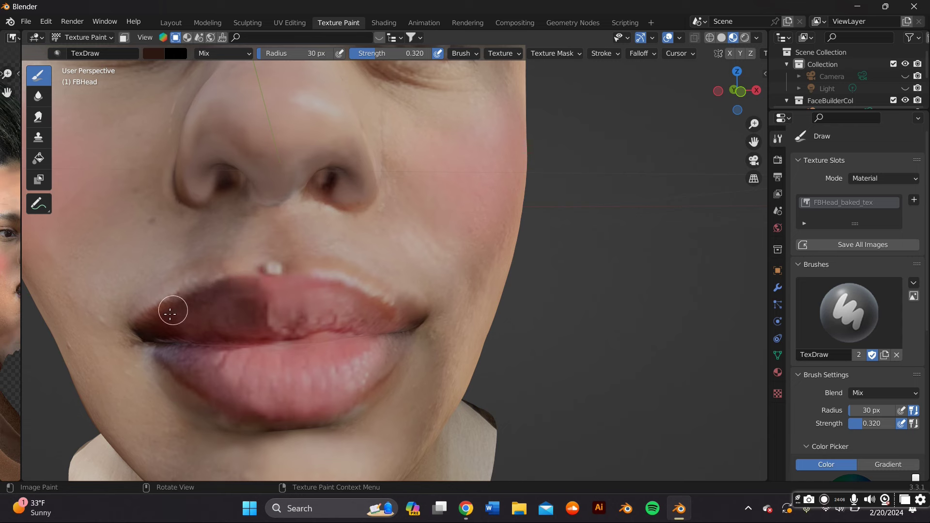
mouse_move(144, 333)
left_mouse_down()
mouse_move(174, 373)
mouse_move(237, 413)
mouse_move(303, 412)
left_mouse_up()
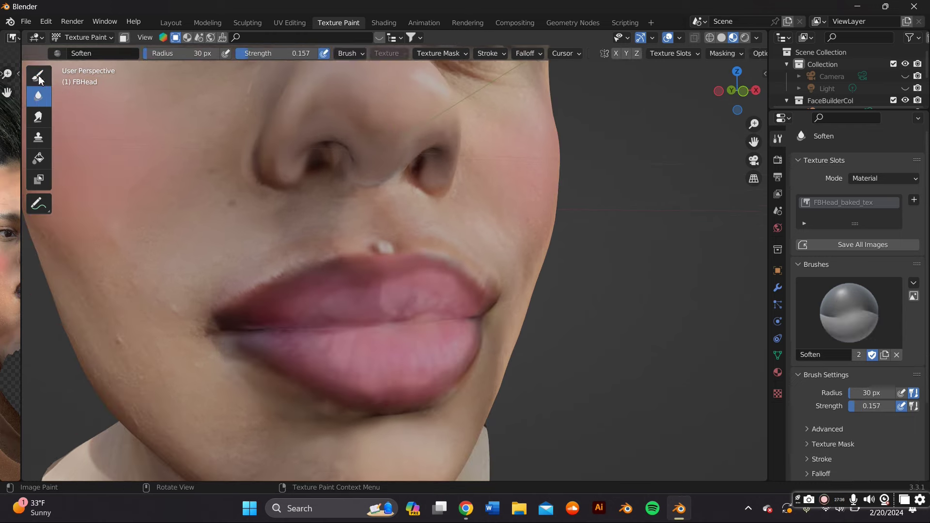
Step: Paint the skin around the mouth corner and below the lower lip in golden tan with TexDraw at 30 px and 0.116 strength
left_click(38, 75)
left_click(153, 53)
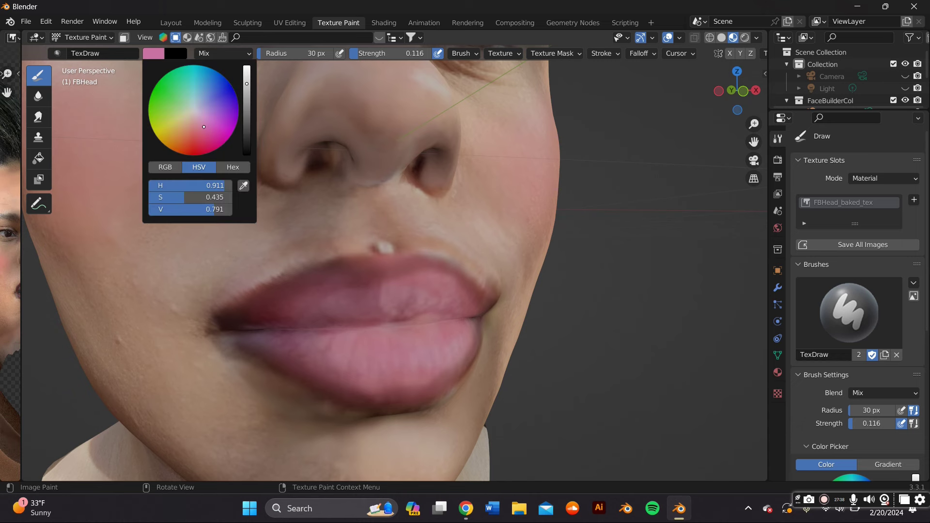
left_click_drag(204, 127, 181, 124)
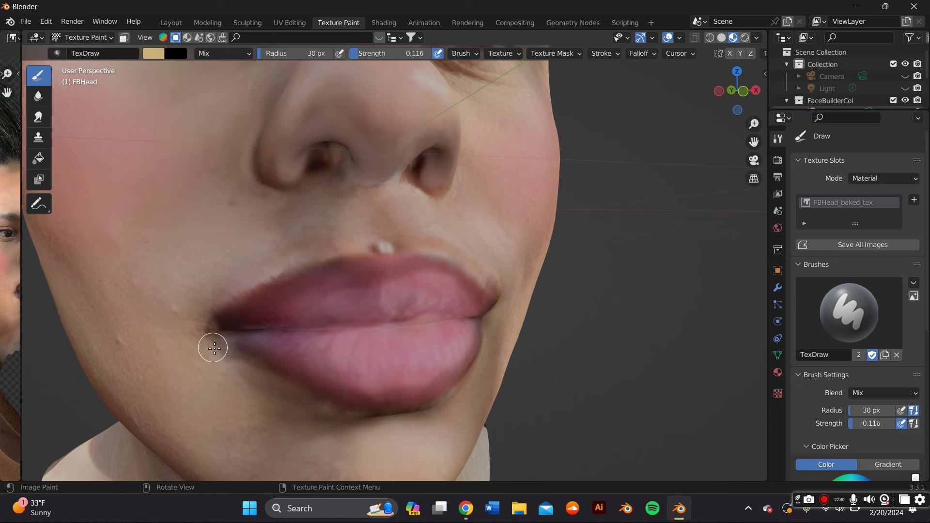
left_click_drag(237, 362, 193, 318)
middle_click_drag(218, 324, 216, 311)
mouse_move(262, 333)
left_mouse_down()
mouse_move(216, 304)
mouse_move(240, 292)
mouse_move(291, 338)
mouse_move(246, 317)
mouse_move(317, 326)
mouse_move(239, 336)
mouse_move(197, 304)
mouse_move(159, 243)
mouse_move(390, 332)
mouse_move(443, 299)
left_mouse_up()
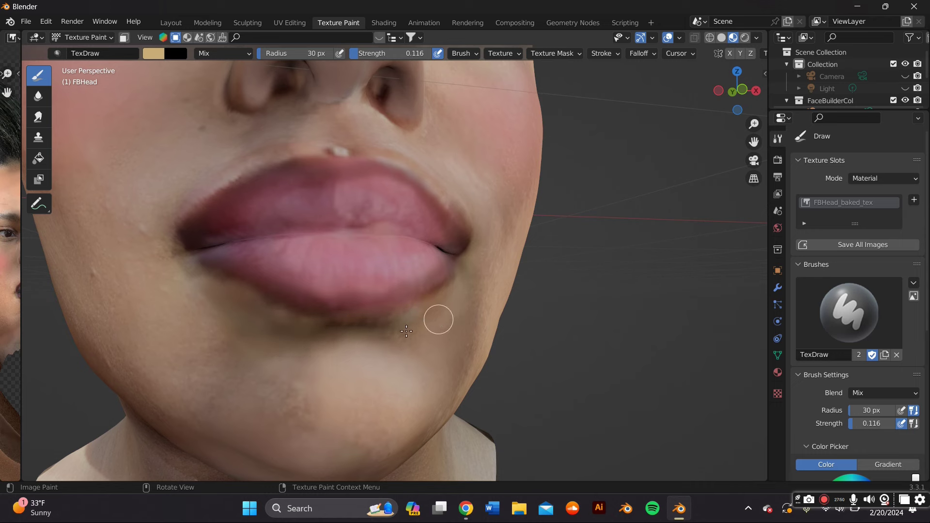
scroll(290, 339, "down", 4)
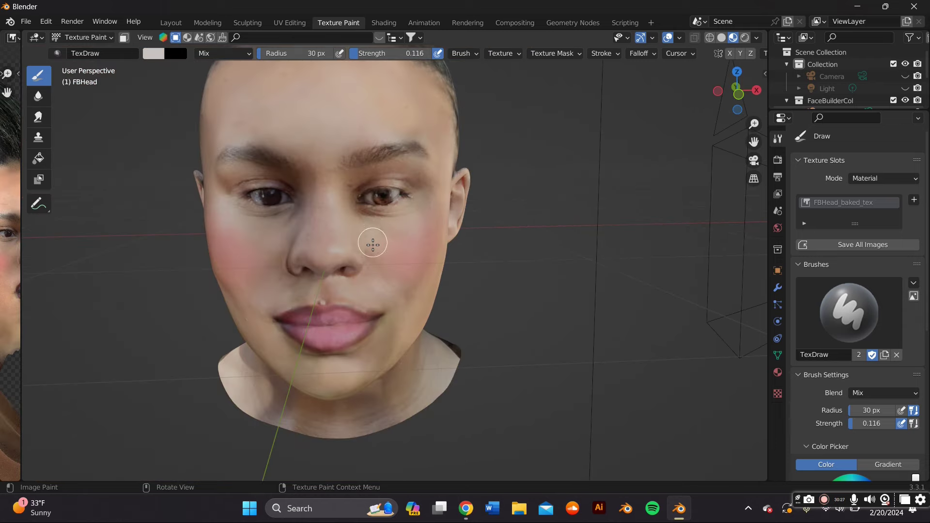
mouse_move(374, 244)
left_mouse_down()
mouse_move(369, 208)
mouse_move(394, 213)
mouse_move(373, 239)
mouse_move(371, 225)
mouse_move(428, 201)
left_mouse_up()
Step: Paint pale gray highlights beside the nose and on the chin at 30 px and 0.116 strength, and switch to the Soften brush
mouse_move(261, 231)
left_mouse_down()
mouse_move(224, 202)
mouse_move(274, 248)
mouse_move(285, 212)
mouse_move(281, 272)
left_mouse_up()
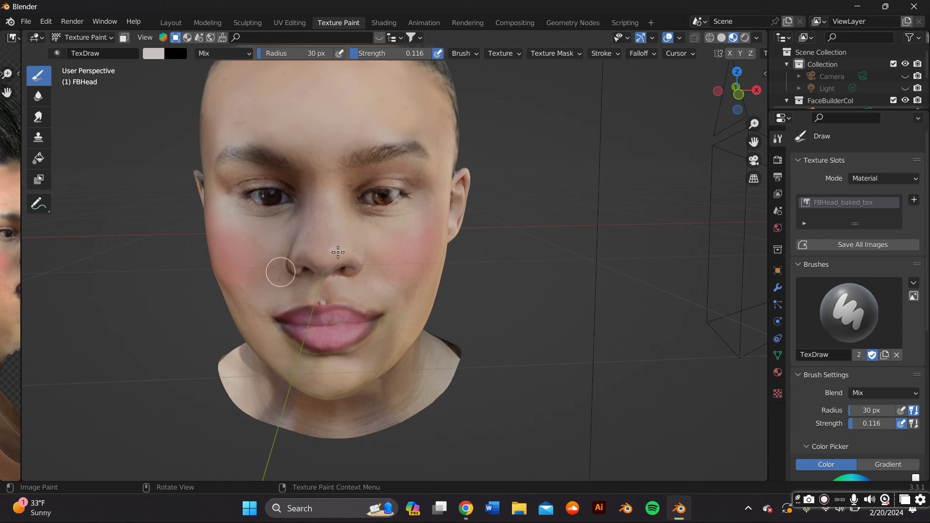
mouse_move(359, 238)
left_mouse_down()
mouse_move(369, 215)
mouse_move(421, 210)
mouse_move(357, 246)
mouse_move(370, 266)
mouse_move(303, 270)
mouse_move(279, 261)
left_mouse_up()
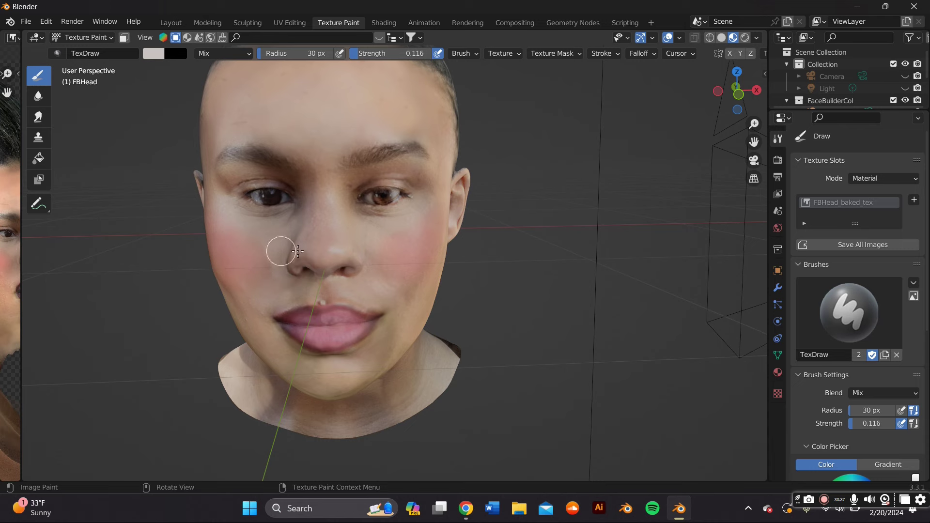
scroll(291, 249, "down", 3)
scroll(394, 269, "up", 3)
scroll(350, 127, "down", 2)
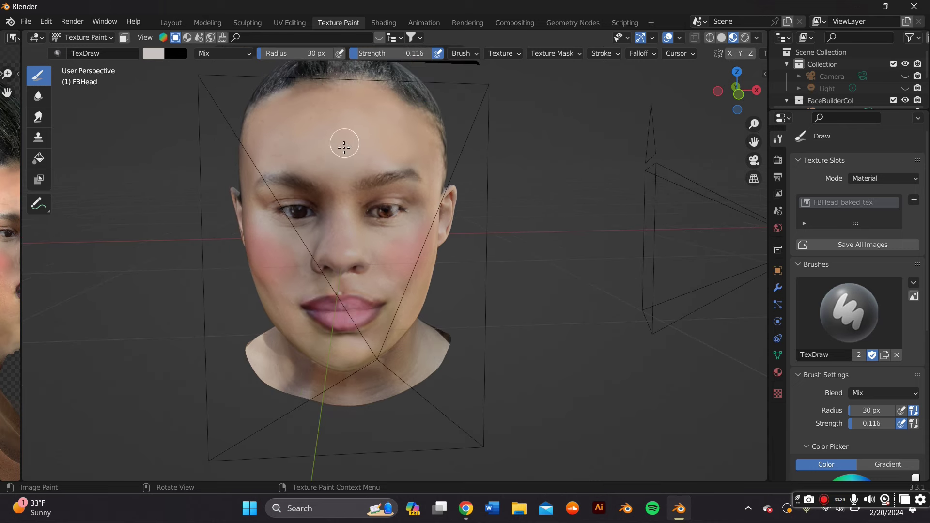
left_click_drag(351, 360, 350, 351)
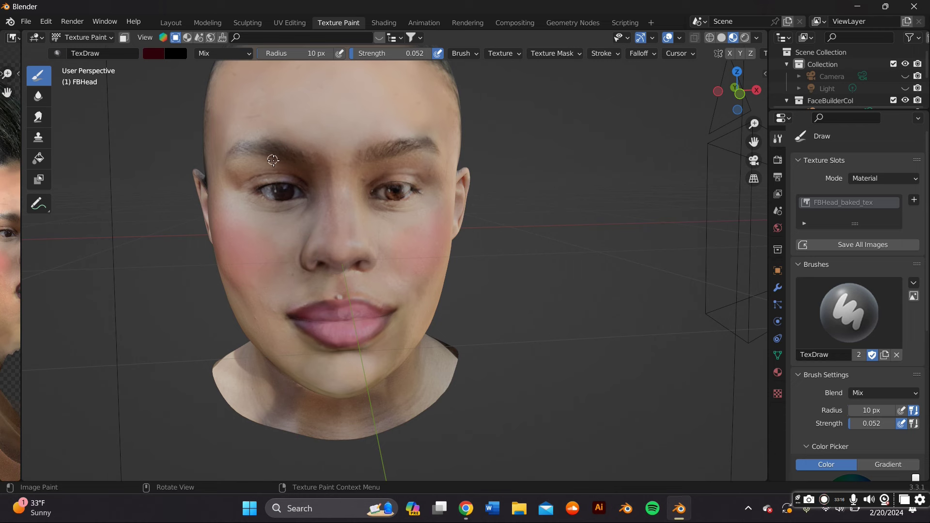
left_click(38, 96)
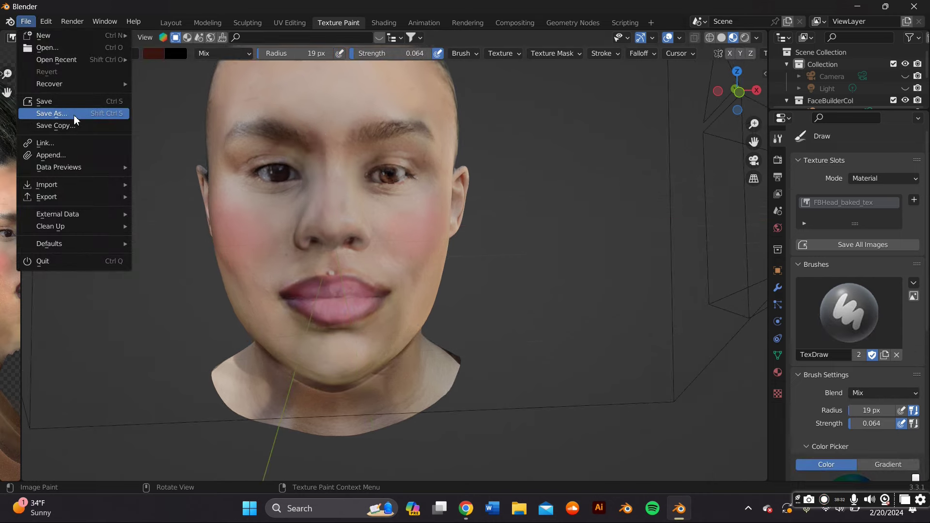
Step: Save the project under the new file name HEAS2 in the blender files folder
left_click(75, 116)
type("HE")
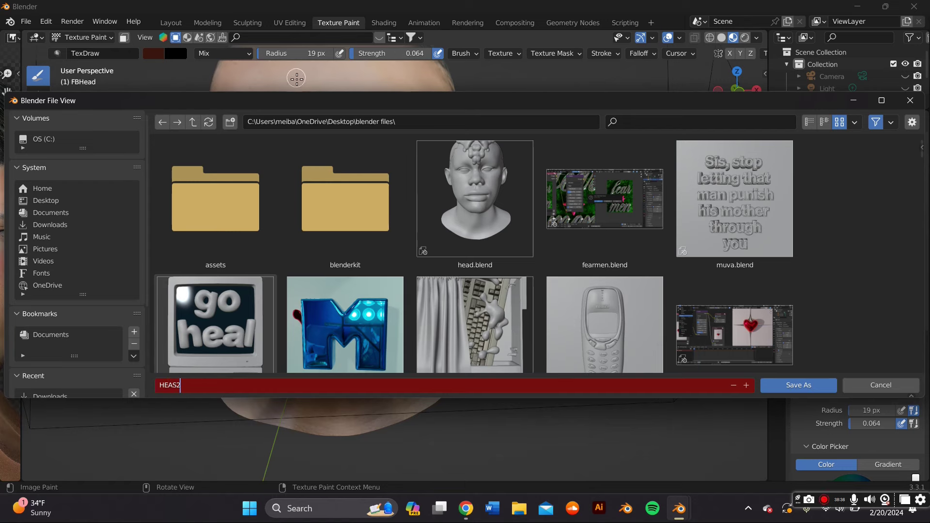
type("AS2")
left_click(798, 383)
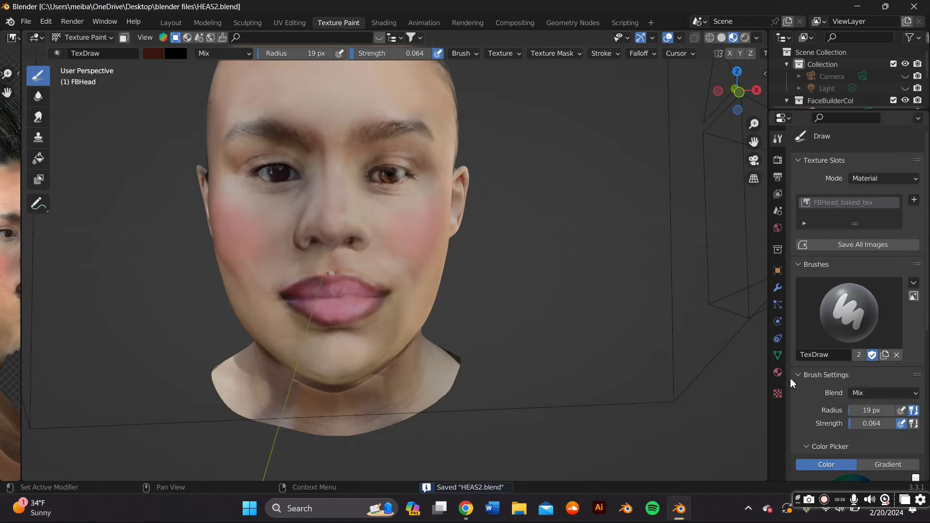
Step: Dot dark reddish-brown freckles across the forehead, nose and cheeks with TexDraw at 4 px radius and 0.174 strength
scroll(335, 216, "up", 1)
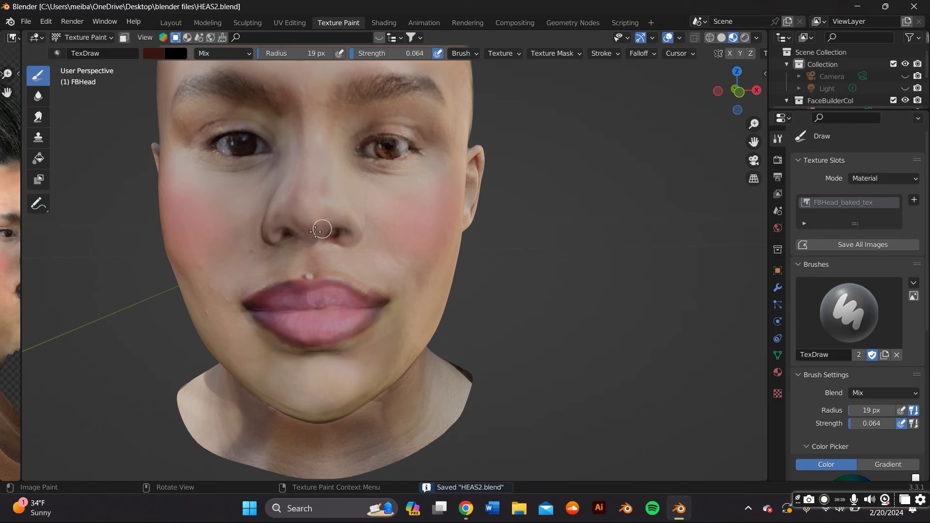
left_click(309, 230)
left_click(915, 6)
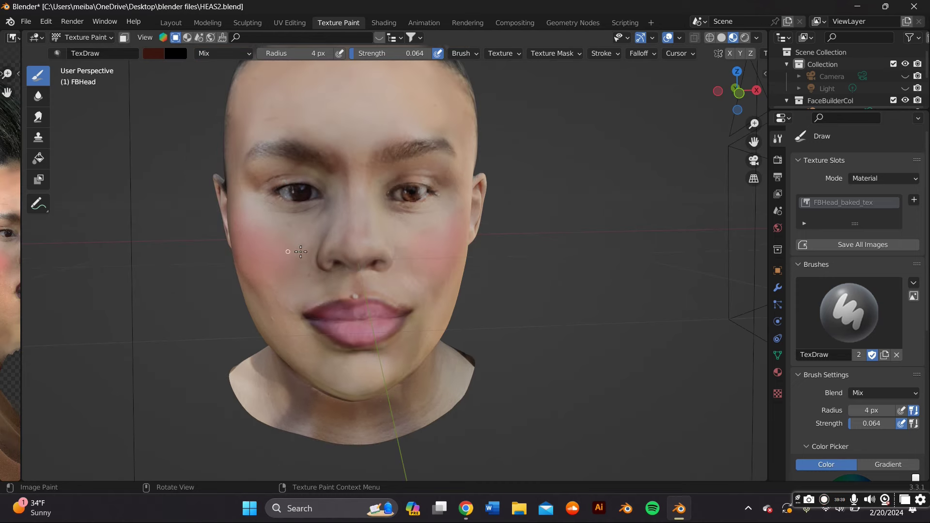
left_click_drag(402, 53, 412, 52)
middle_click_drag(356, 192, 401, 226)
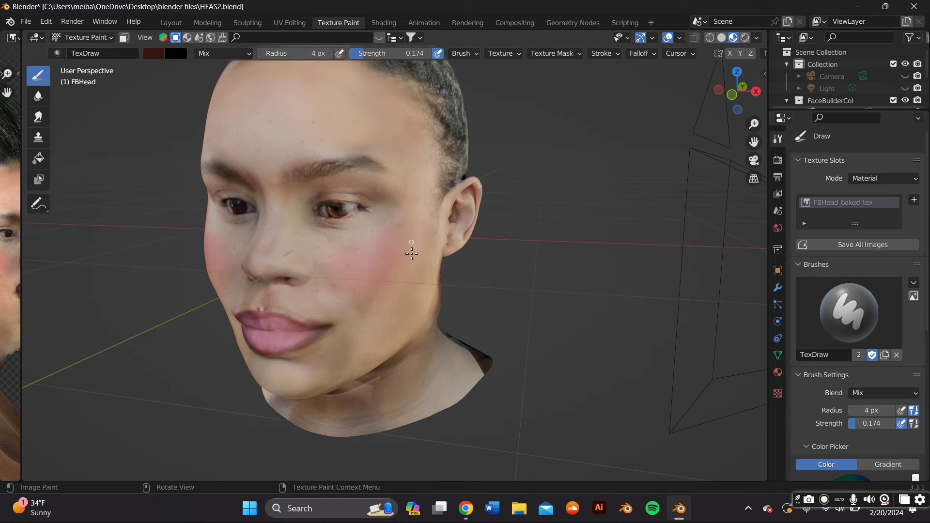
middle_click_drag(402, 270, 401, 271)
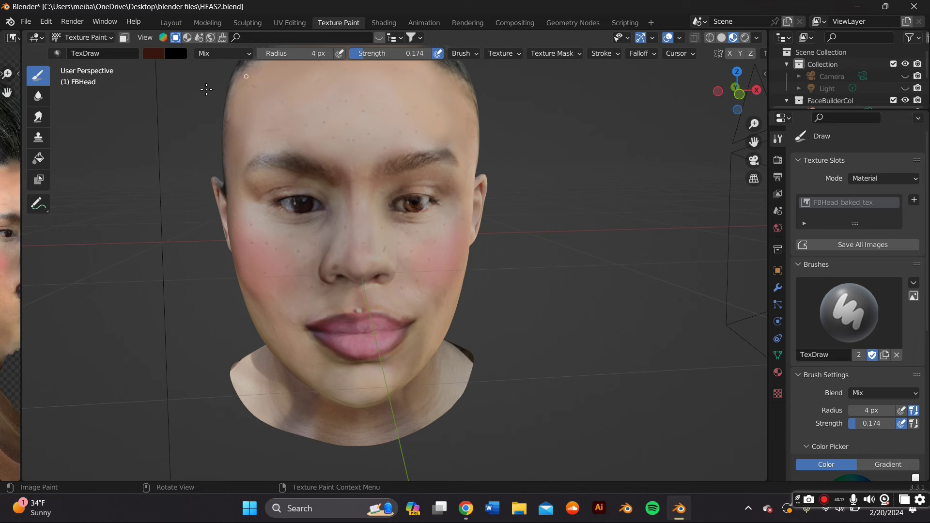
Step: Set the TexDraw brush to a pale lavender color with a 26 px radius and 0.163 strength
left_click(154, 54)
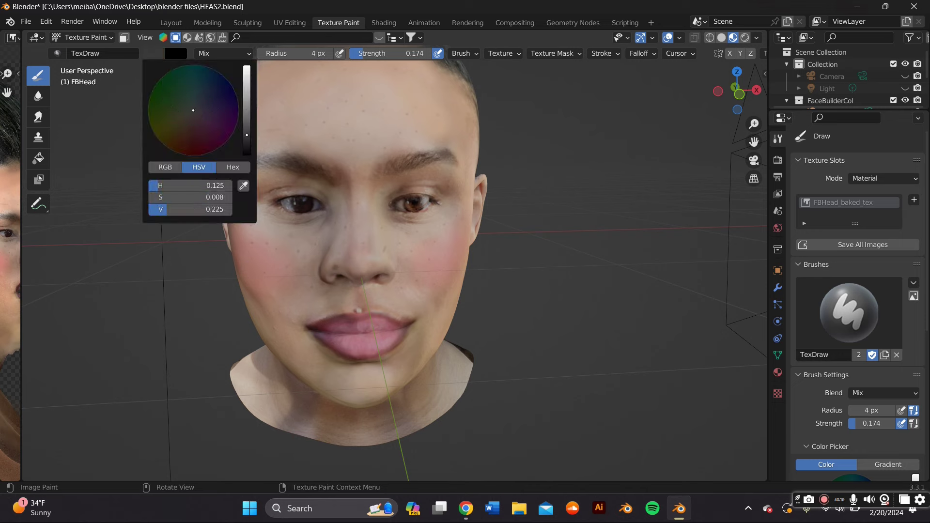
left_click(241, 80)
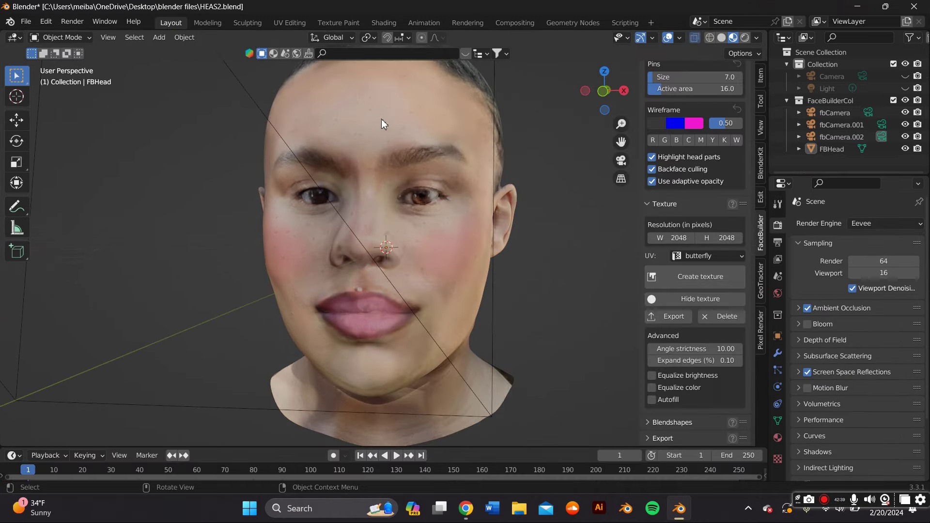
mouse_move(382, 118)
middle_mouse_down()
mouse_move(411, 133)
mouse_move(373, 154)
middle_mouse_up()
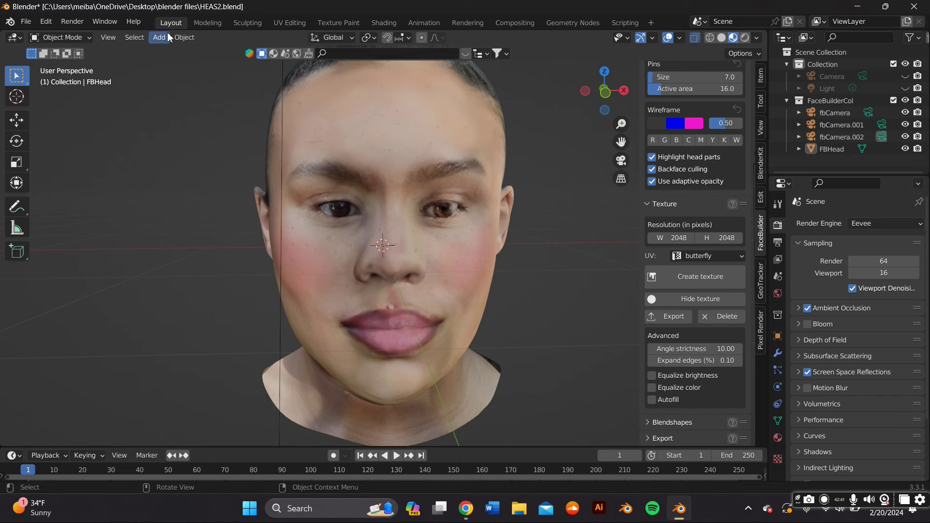
Step: Add a torus mesh to the scene in the Layout workspace
scroll(379, 264, "up", 4)
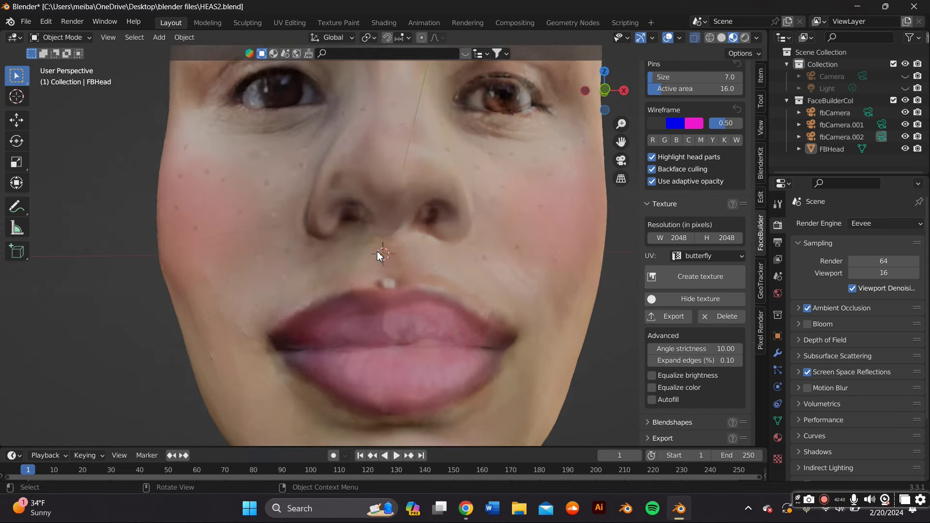
scroll(379, 255, "down", 4)
left_click(159, 37)
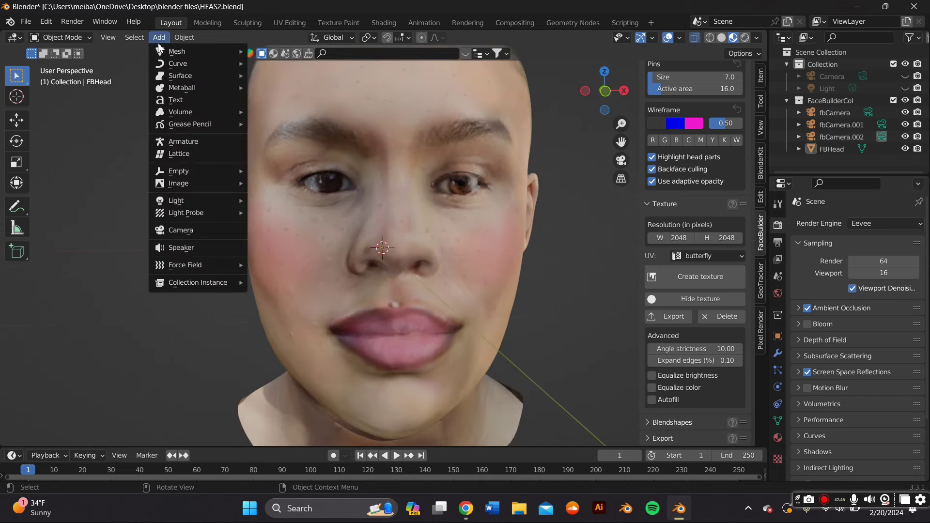
mouse_move(190, 67)
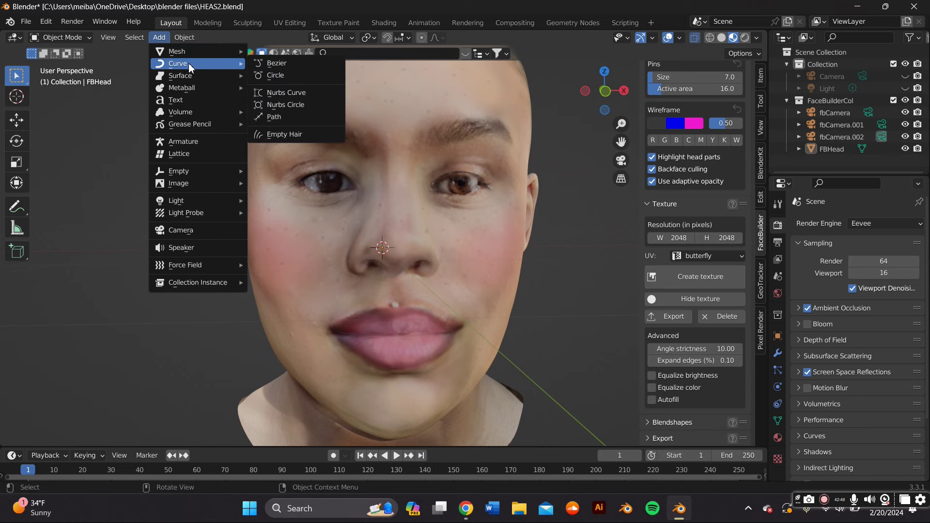
mouse_move(194, 51)
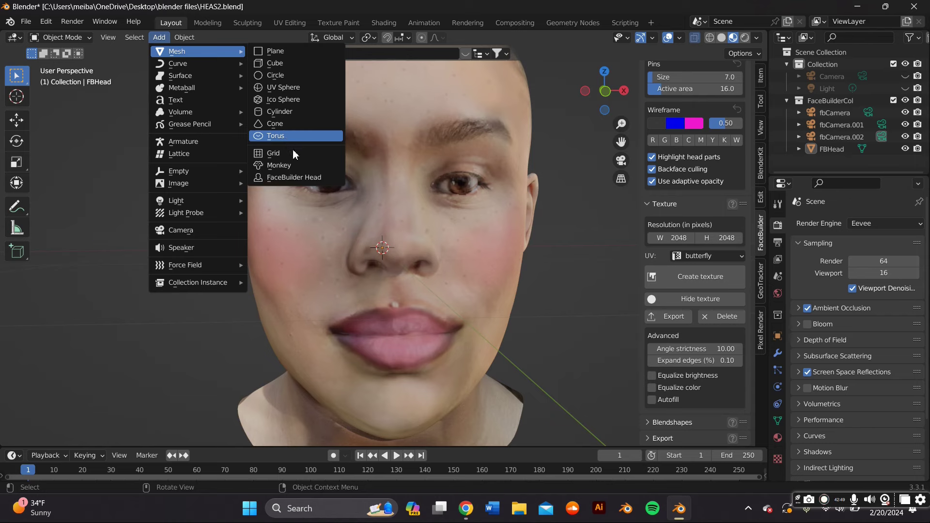
left_click(286, 136)
scroll(411, 266, "down", 3)
Step: Rotate the torus 90° about the global Z axis and 90° about the global X axis so it faces forward
key("r")
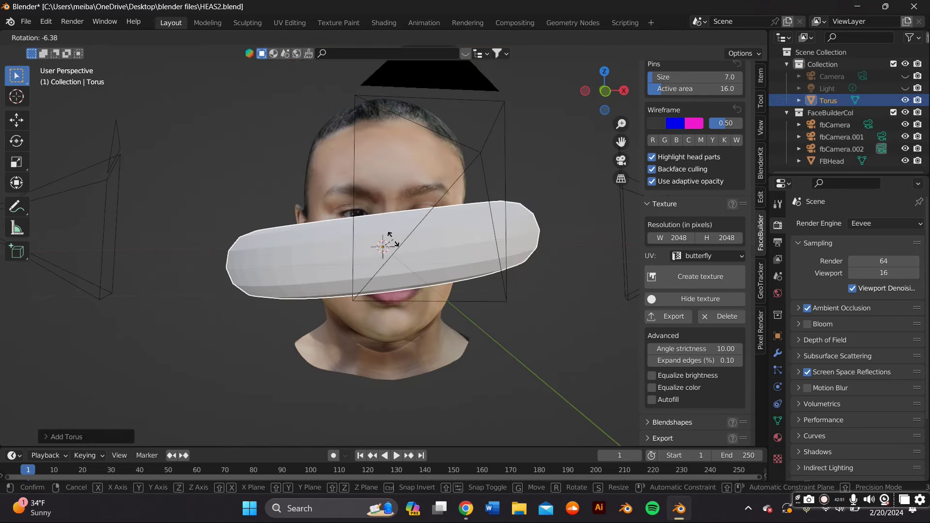
type("z90")
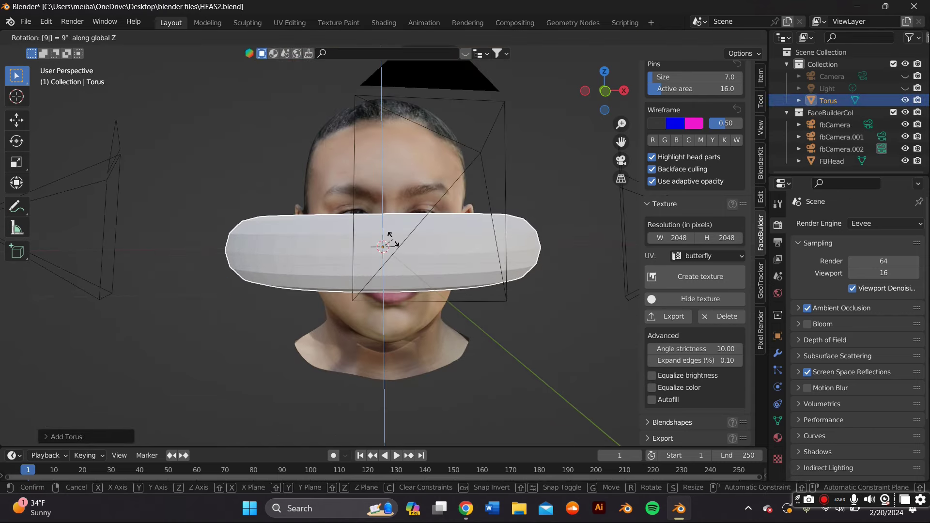
key("Return")
key("r")
key("x")
key("9")
key("0")
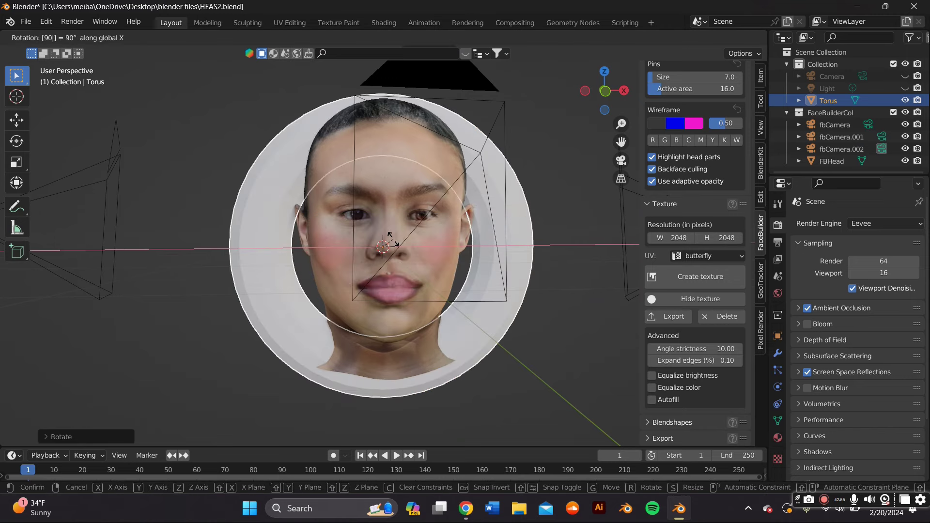
key("Return")
Step: Shade the torus smooth and scale it down until it fits inside the head
right_click(520, 209)
left_click(519, 210)
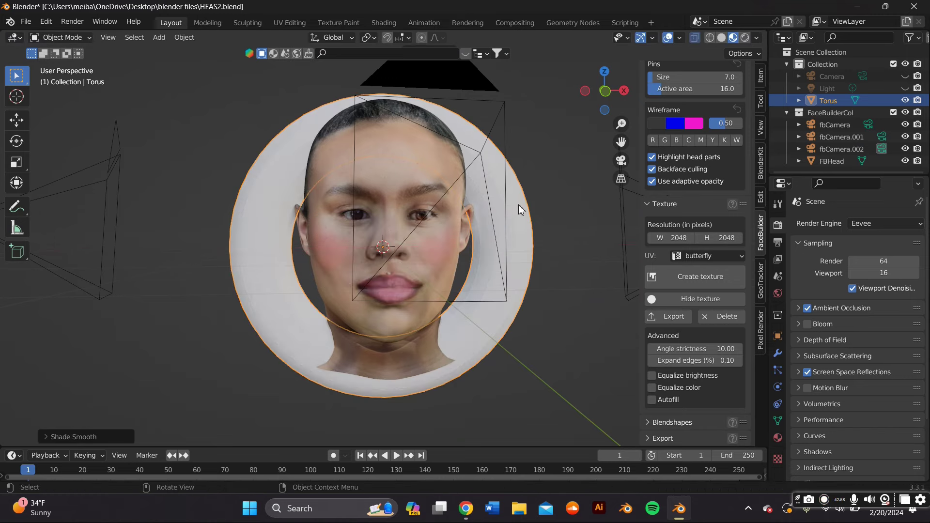
key("s")
left_click(413, 254)
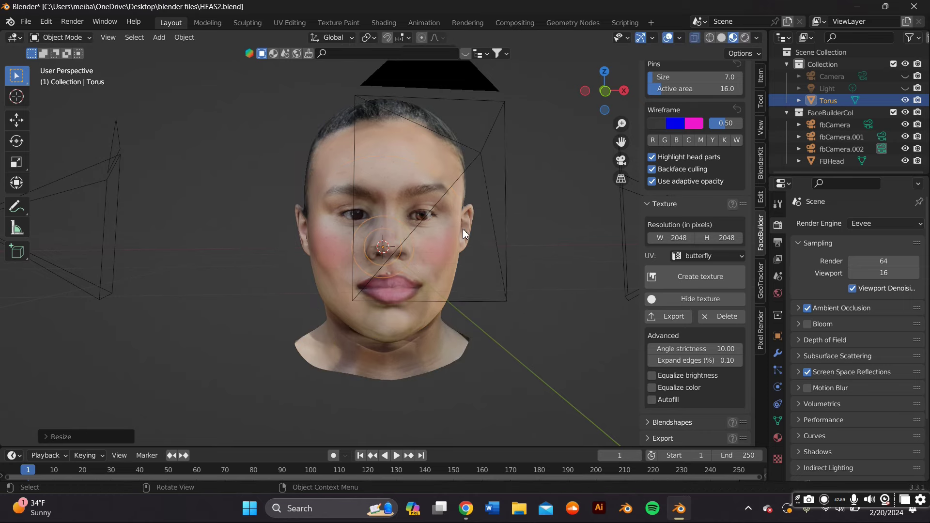
Step: Move the torus forward along Y to just under the nose and scale it down to nose-ring size
middle_click_drag(462, 229, 268, 208)
left_click(16, 120)
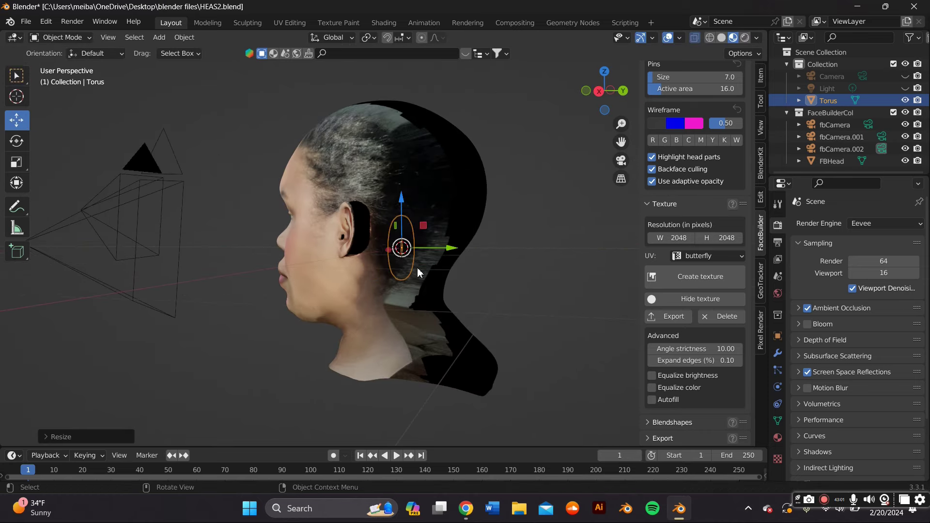
left_click_drag(445, 248, 299, 249)
middle_click_drag(302, 250, 496, 306)
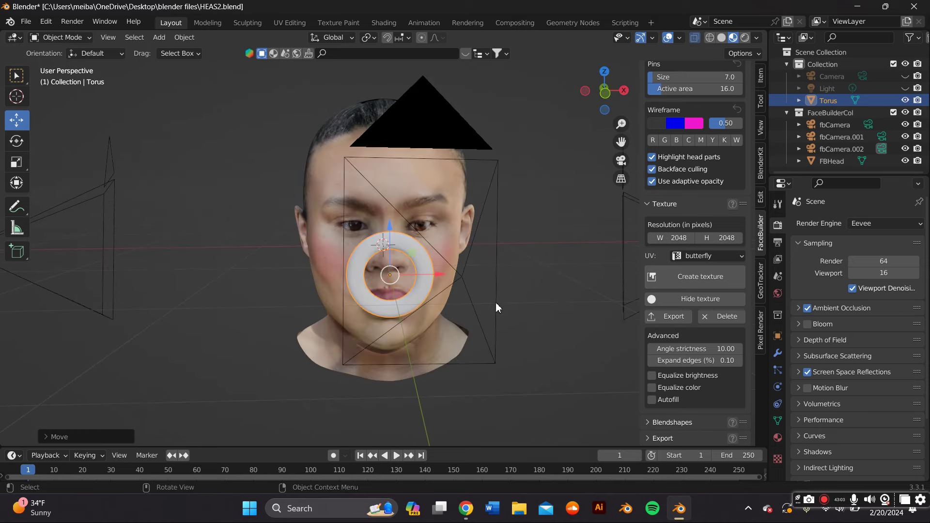
key("s")
left_click(414, 290)
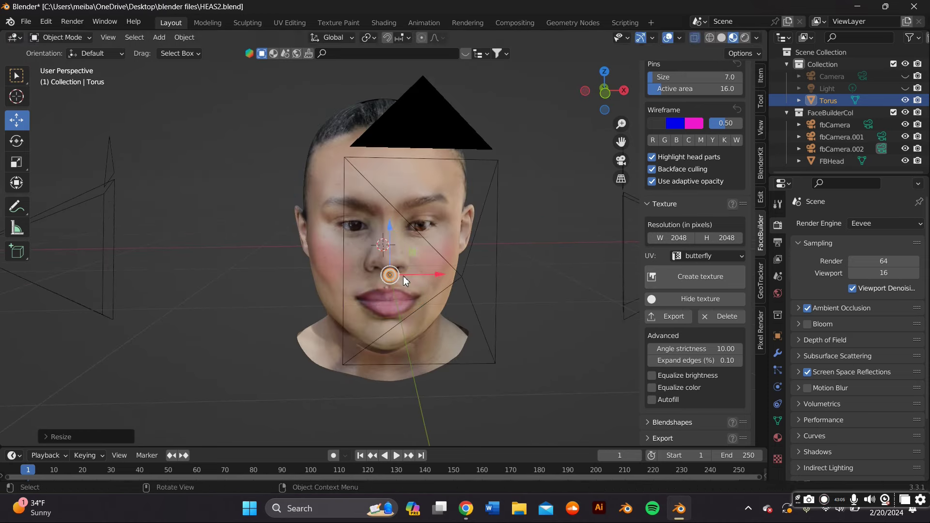
scroll(414, 289, "up", 3)
middle_click_drag(413, 286, 326, 281)
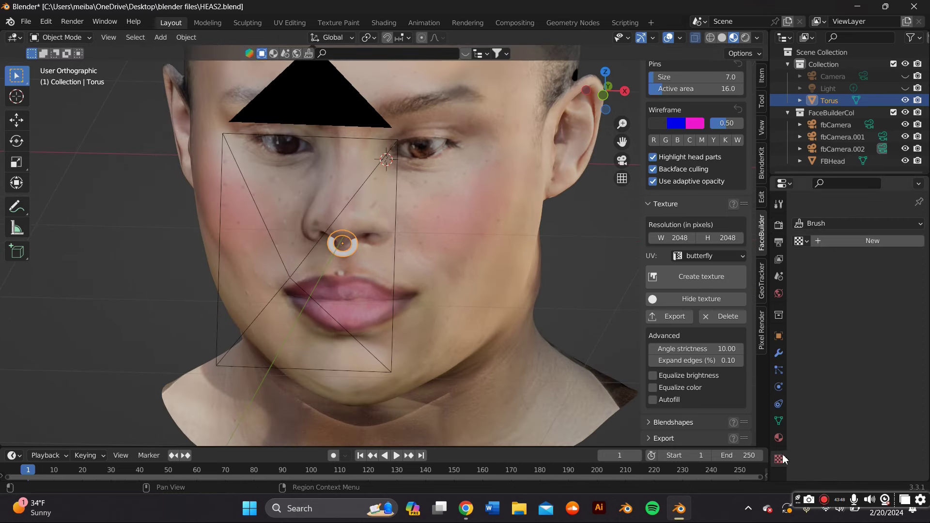
Step: Give the torus a new material with Metallic 1.000 and Roughness 0.000
left_click(779, 440)
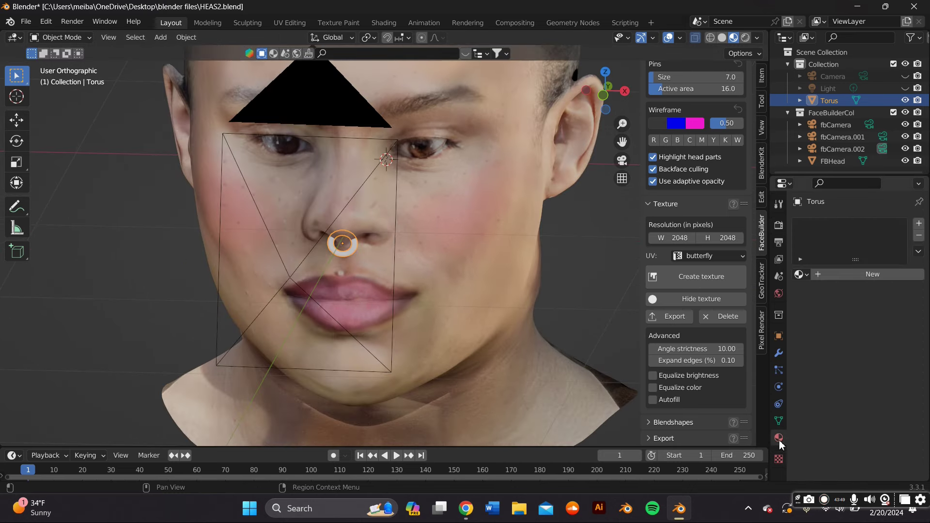
left_click(870, 274)
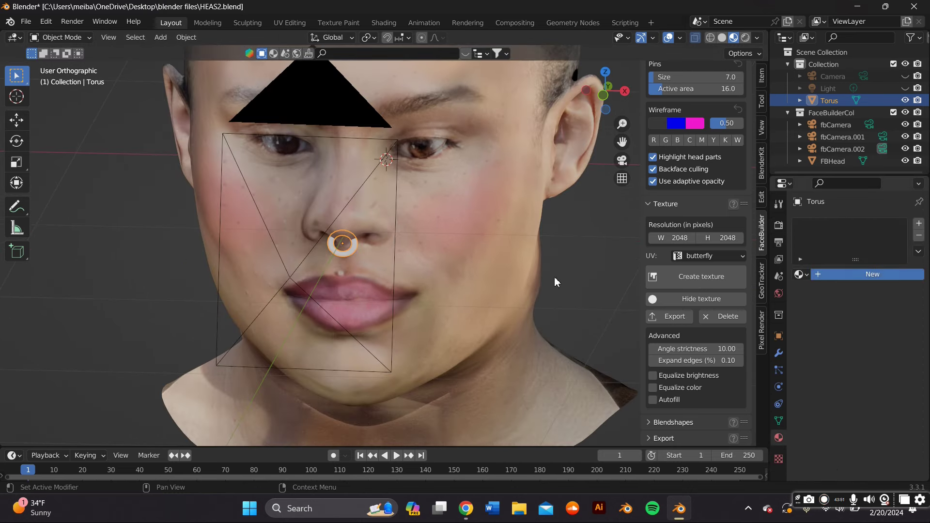
middle_click_drag(403, 242, 409, 239)
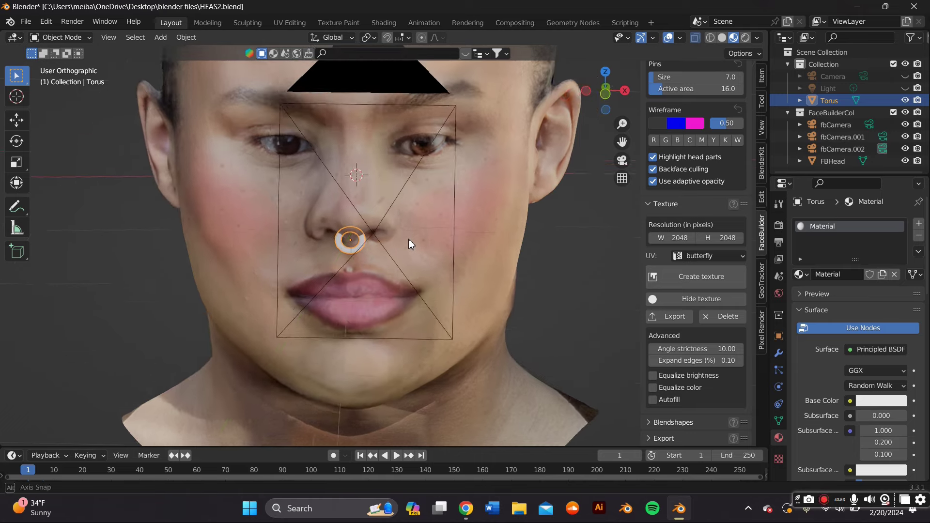
scroll(409, 239, "up", 1)
scroll(866, 351, "down", 7)
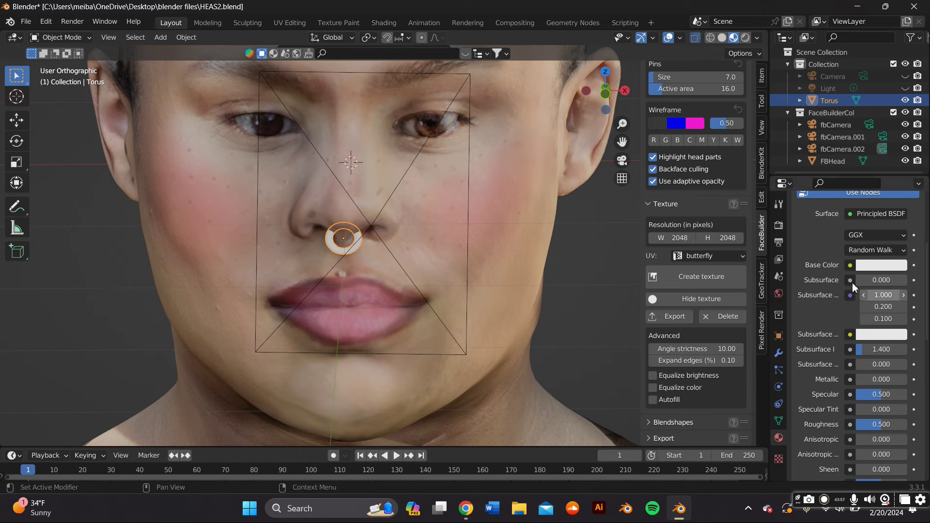
scroll(861, 364, "down", 1)
left_click_drag(861, 360, 906, 360)
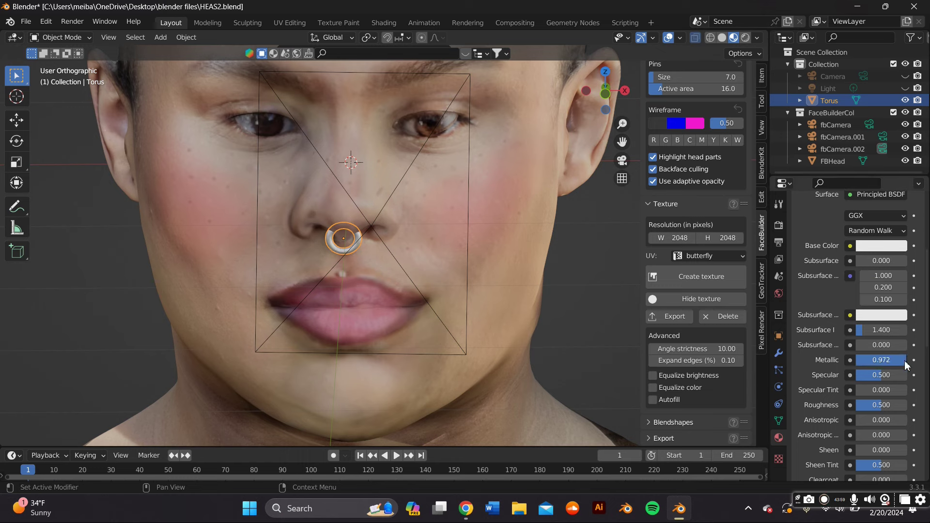
left_click_drag(886, 405, 858, 405)
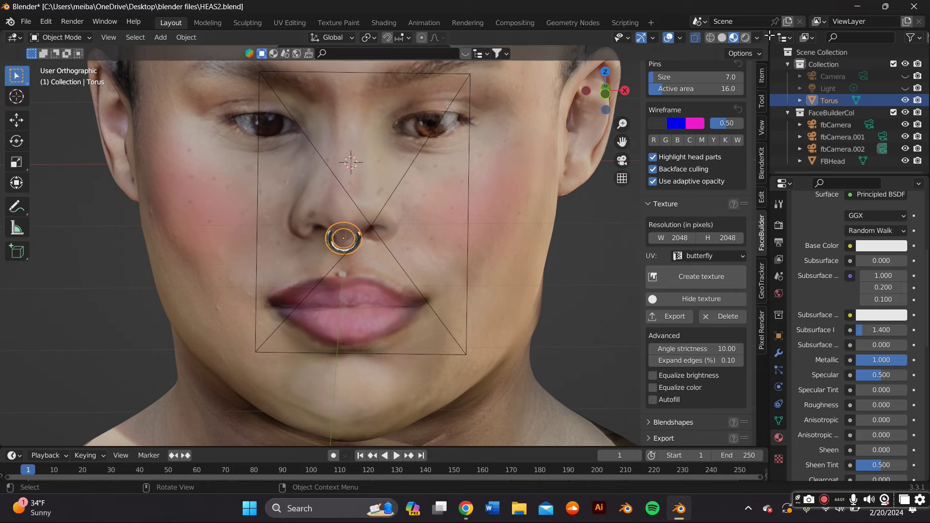
Step: Split the 3D viewport, turn the new area into a Shader Editor without its sidebar, and widen the viewport beside it
left_click_drag(769, 38, 351, 160)
left_click(407, 39)
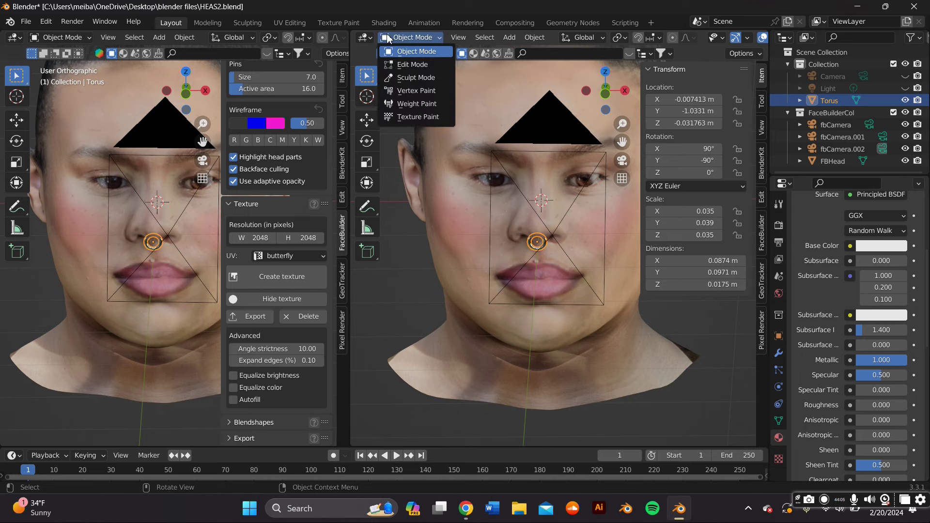
left_click(365, 37)
left_click(402, 162)
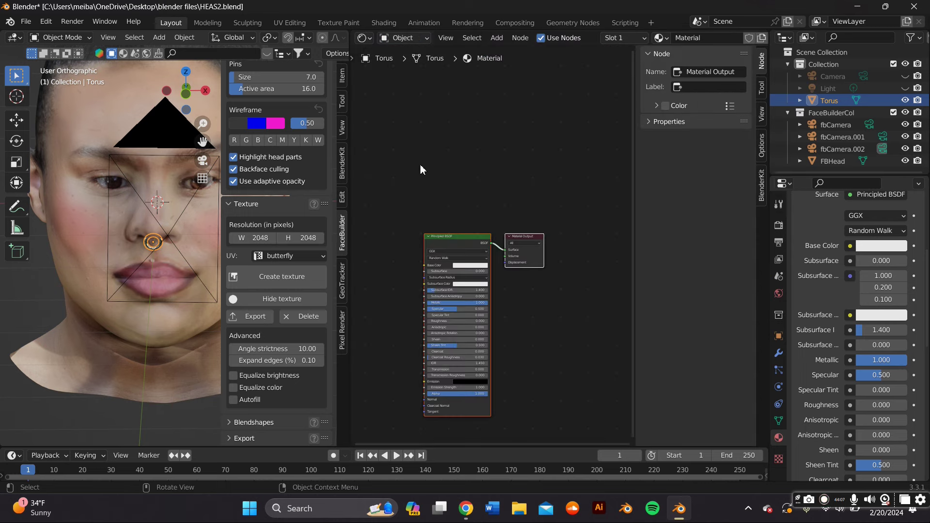
key("n")
key("Home")
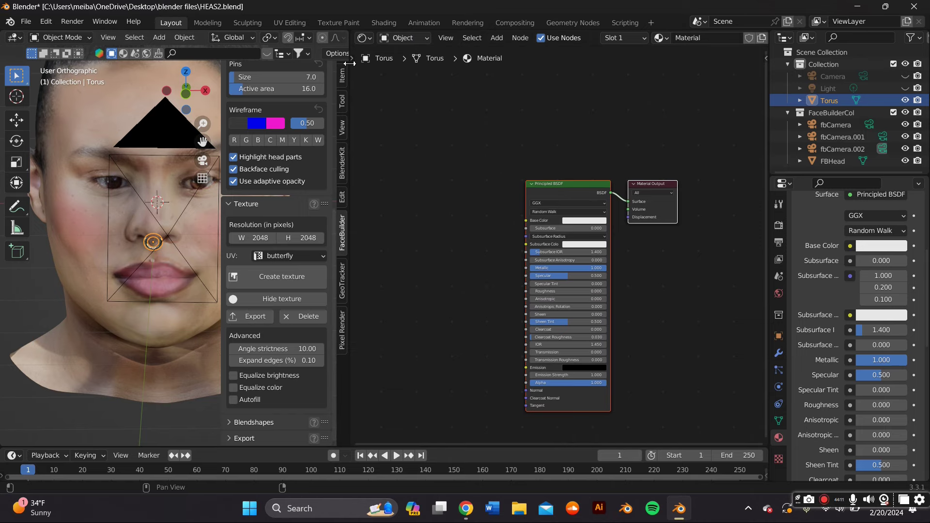
left_click_drag(351, 69, 453, 69)
key("n")
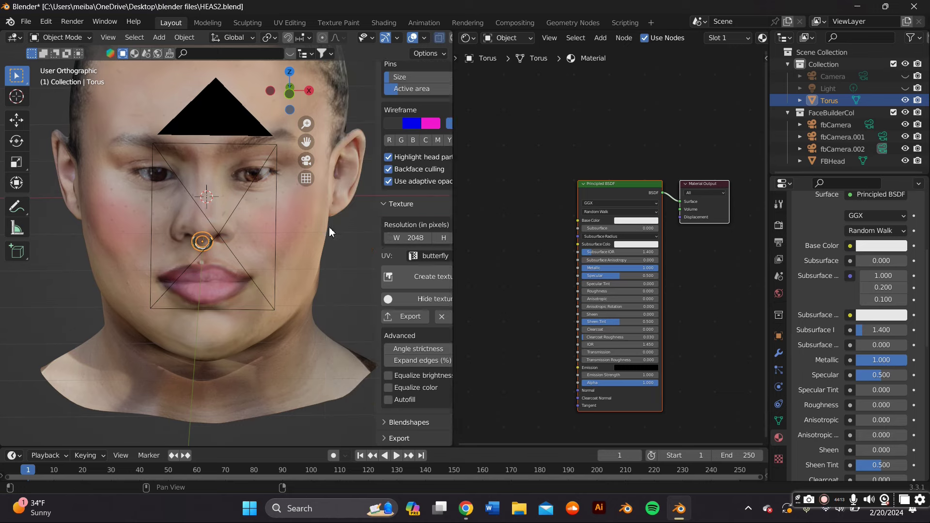
Step: Select the nose ring and raise the Roughness of its Principled BSDF material slightly to soften the metal finish
scroll(322, 242, "up", 3)
left_click(196, 248)
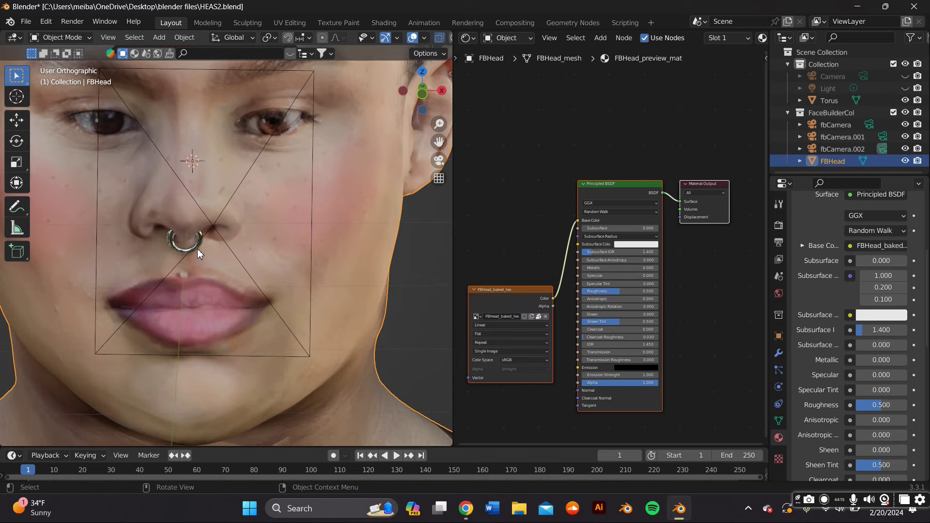
left_click(197, 248)
left_click(175, 252)
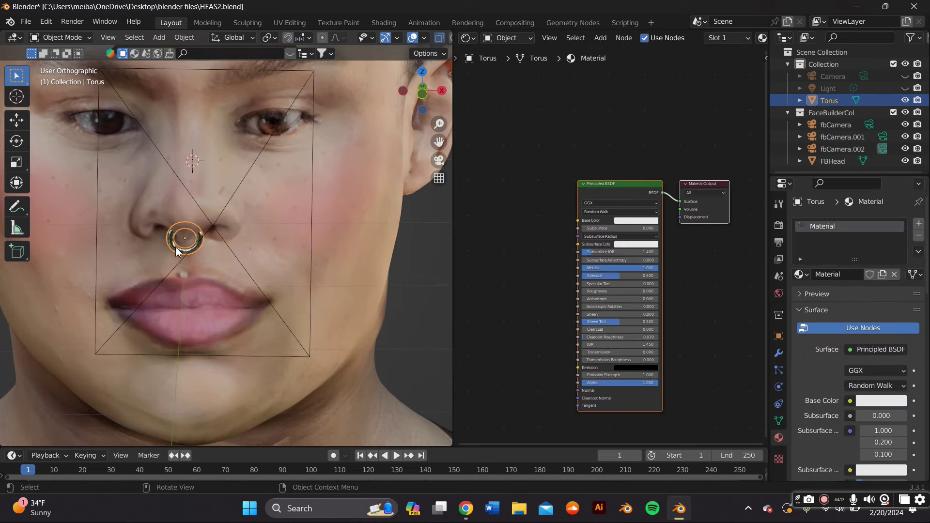
scroll(649, 312, "up", 4)
left_click_drag(606, 279, 642, 280)
left_click(356, 204)
scroll(358, 208, "down", 3)
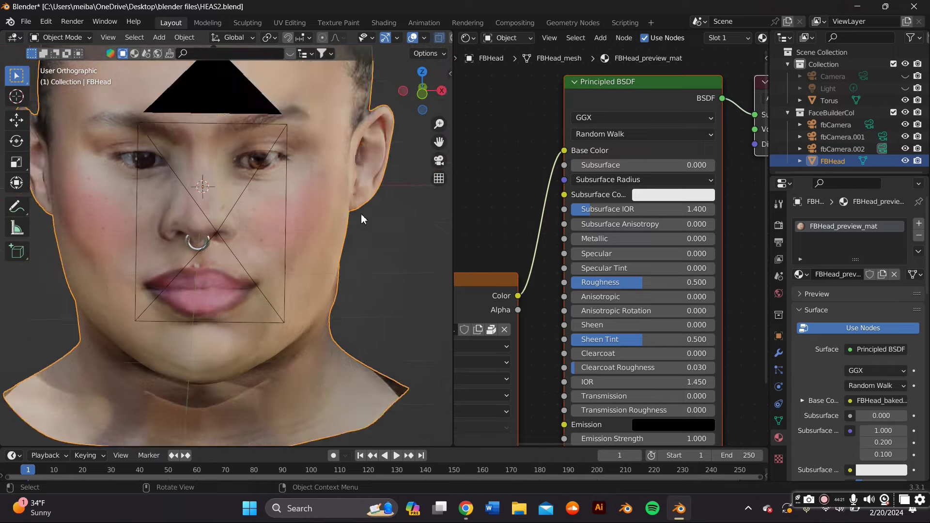
Step: Examine the nose ring on the face from several angles and distances in Solid and Material Preview shading
middle_click_drag(362, 213, 279, 246)
scroll(332, 194, "up", 3)
scroll(244, 239, "down", 4)
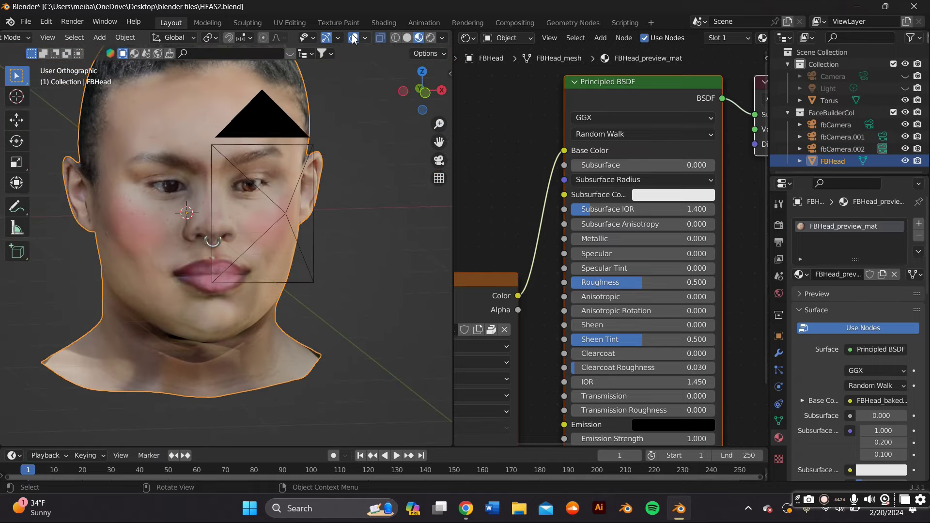
left_click(407, 38)
middle_click_drag(397, 61, 322, 136)
left_click(419, 38)
left_click(383, 160)
scroll(191, 309, "up", 5)
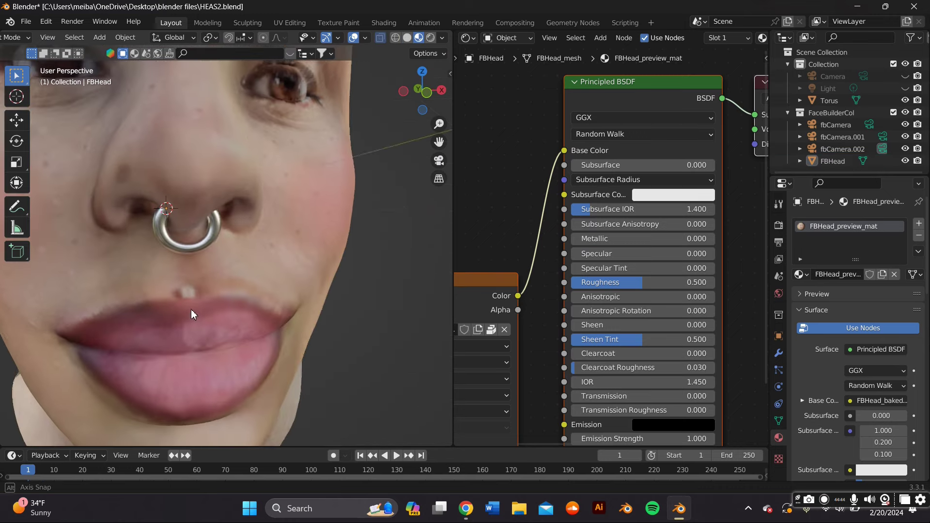
middle_click_drag(191, 309, 190, 304)
scroll(196, 267, "down", 1)
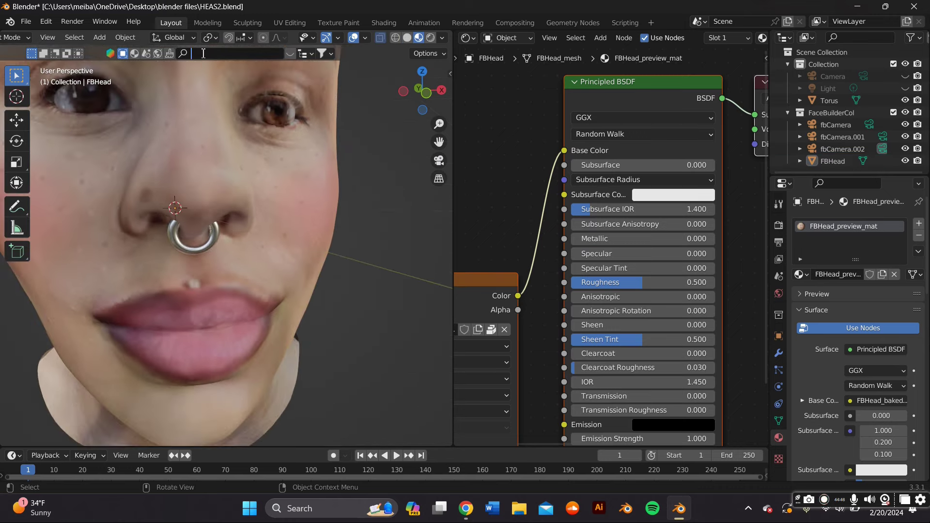
Step: Search the BlenderKit model library for DIAMOND
left_click(135, 53)
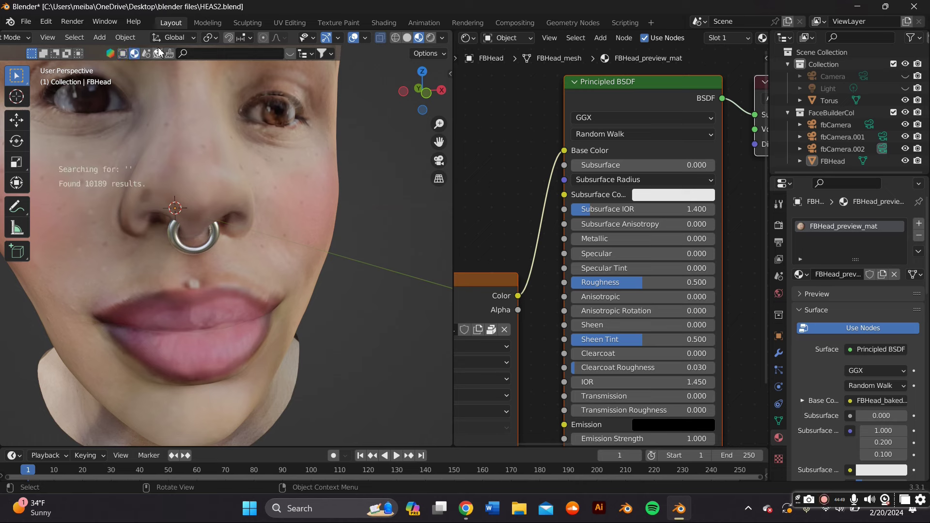
type("DIAMOND")
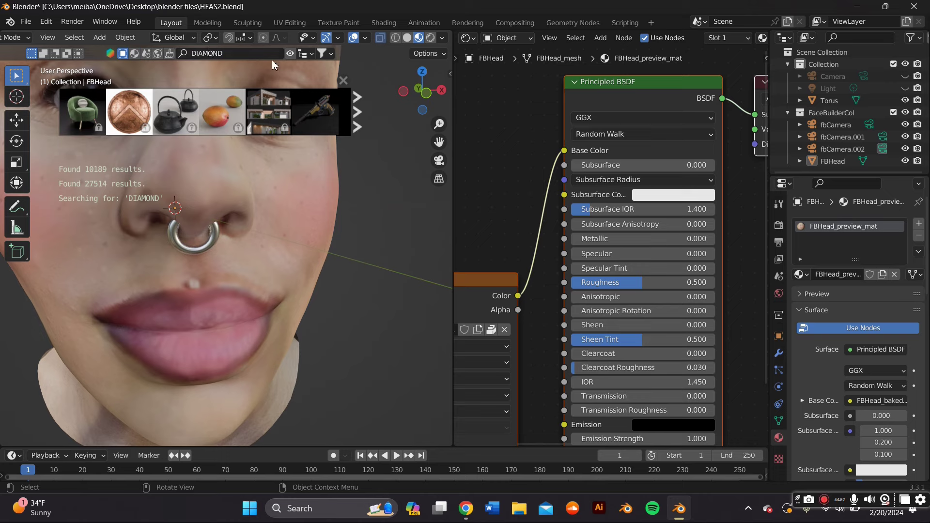
key("Return")
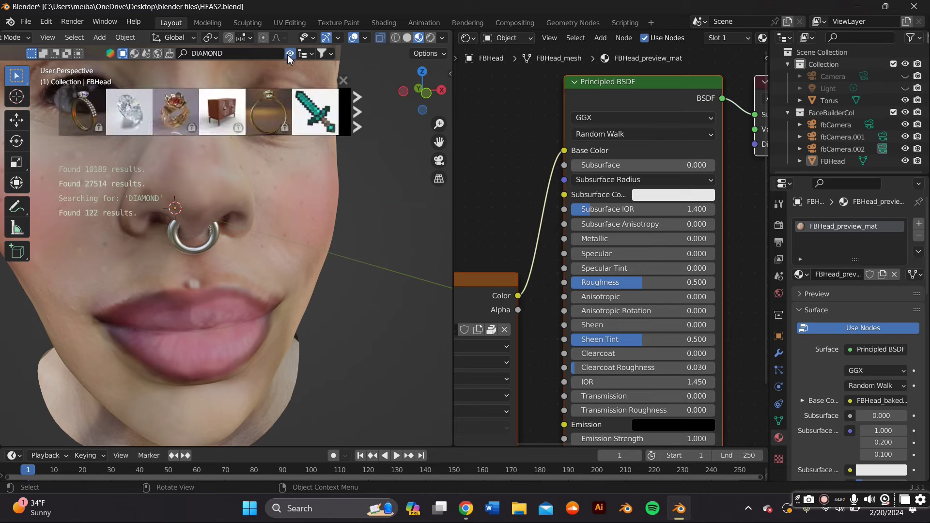
left_click(290, 54)
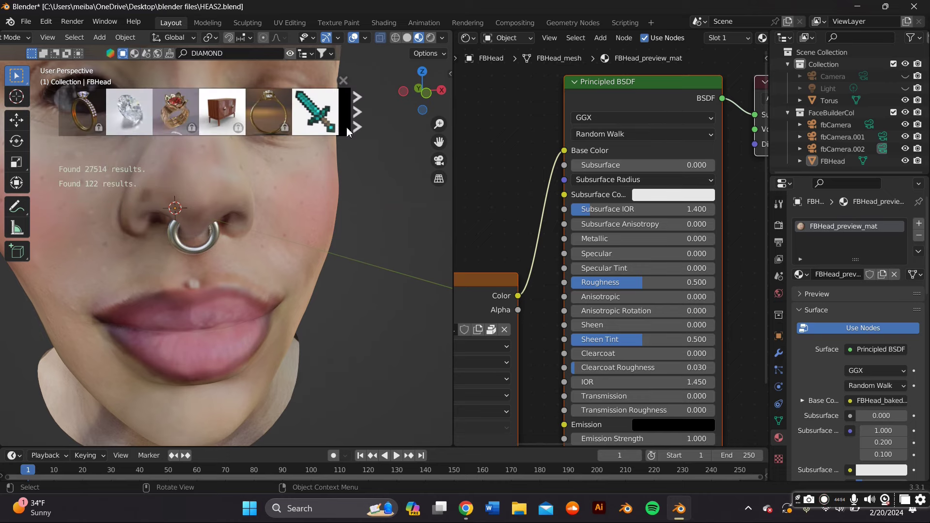
Step: Place the clear diamond model from the library on the nose area and scale it down to jewelry size
mouse_move(136, 103)
left_click_drag(137, 103, 172, 208)
scroll(327, 227, "down", 8)
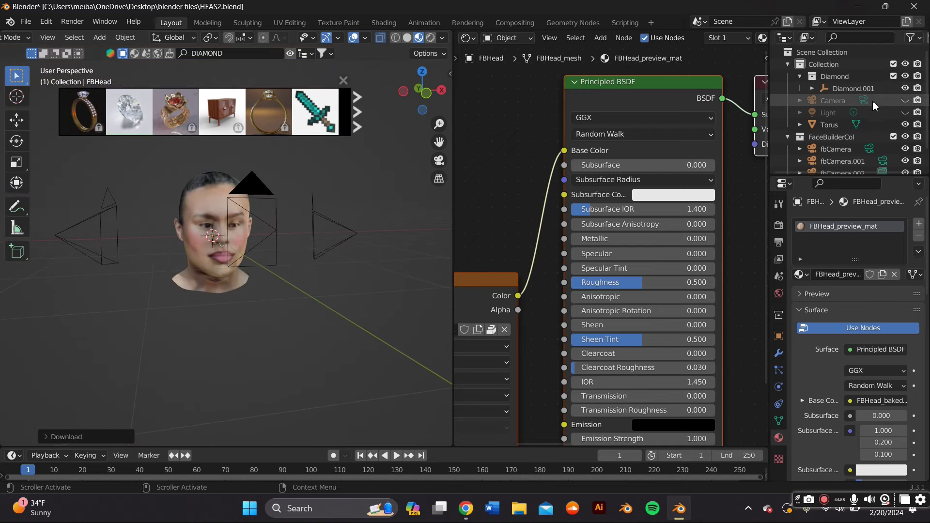
left_click(860, 92)
scroll(297, 254, "down", 2)
key("s")
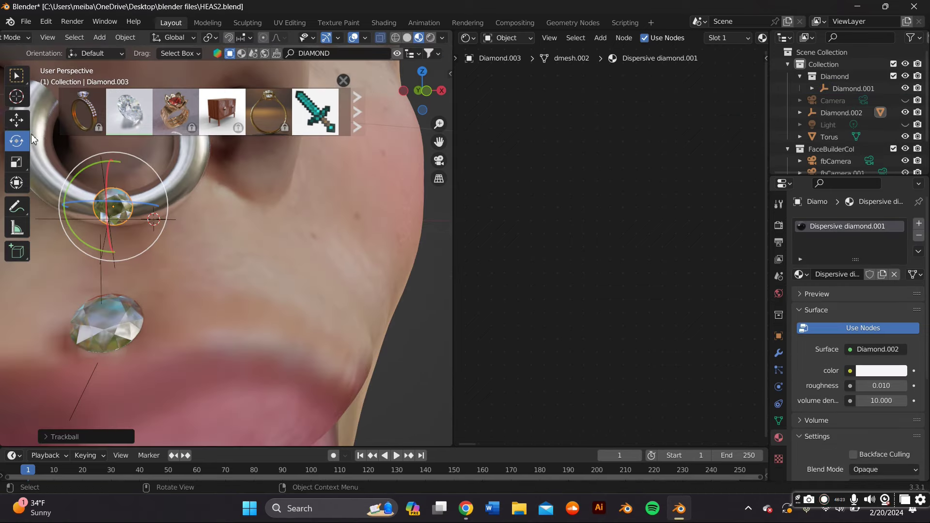
Step: Fine-tune the placement of the small diamond set on the lowest point of the nose ring
left_click_drag(156, 211, 121, 181)
left_click(312, 254)
scroll(312, 254, "down", 10)
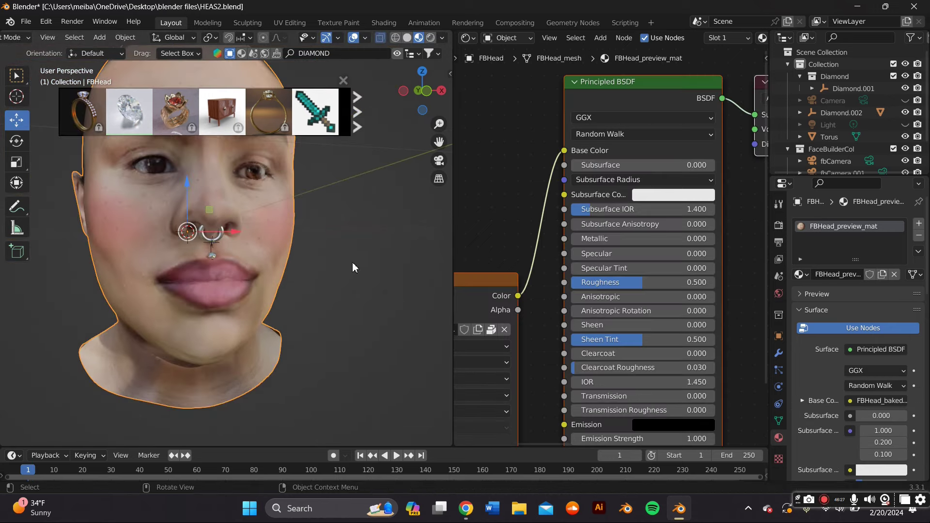
scroll(332, 254, "up", 5)
scroll(345, 265, "down", 2)
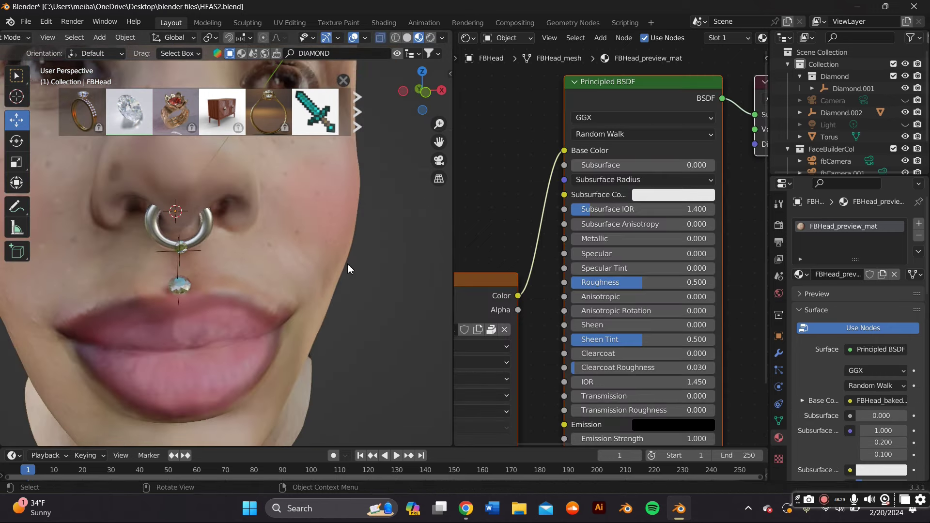
Step: Select the parent of the hanging diamonds and nudge the whole pendant into place beneath the nose ring
left_click(196, 253)
key("g")
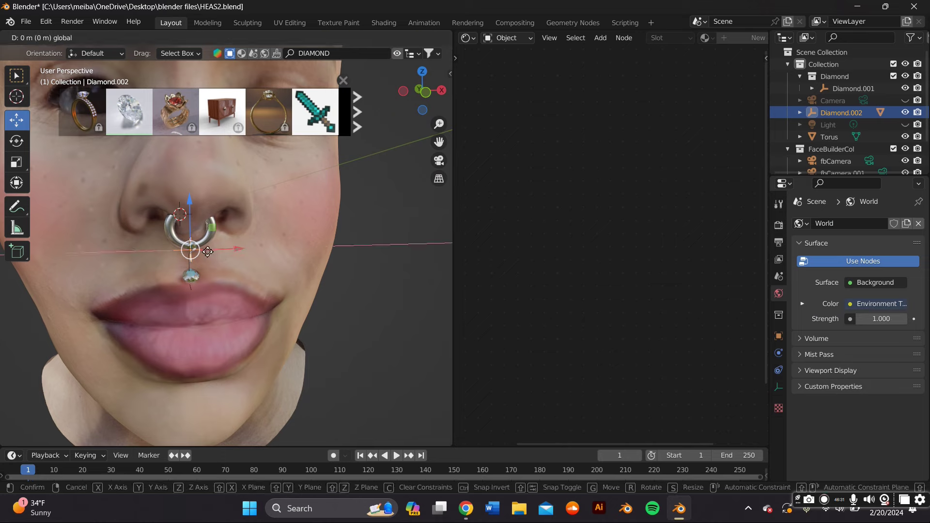
left_click_drag(206, 251, 205, 251)
left_click(273, 277)
middle_click_drag(326, 298, 321, 291)
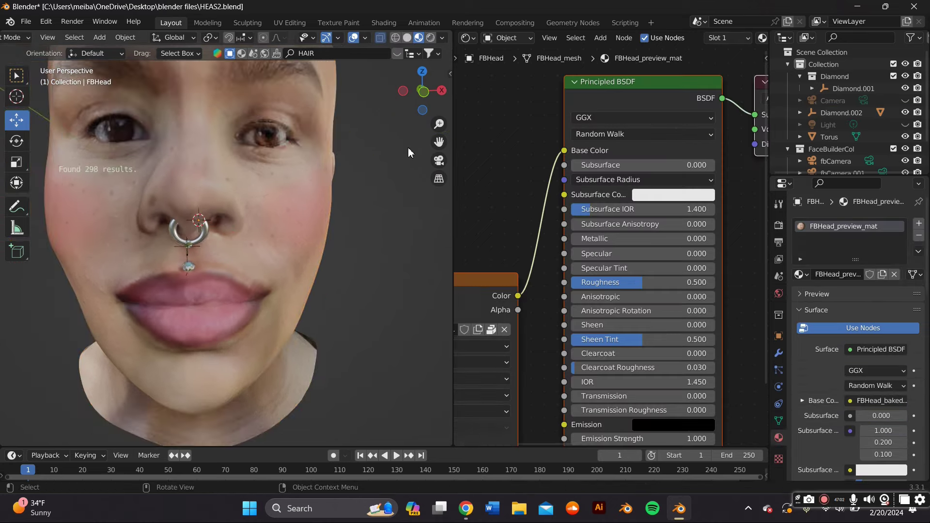
scroll(408, 148, "down", 1)
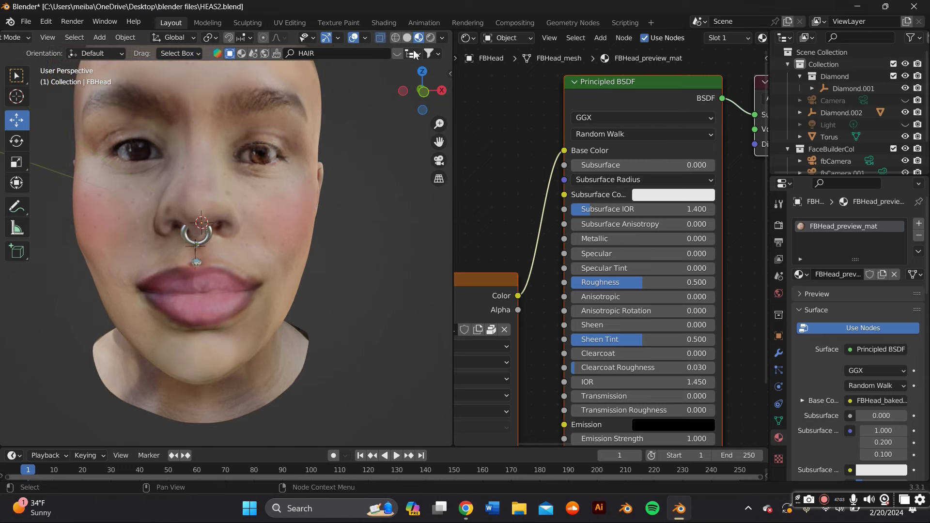
Step: Switch the viewport to Rendered shading and display the World nodes in the Shader Editor, toggling Use Nodes off and on again
left_click(430, 38)
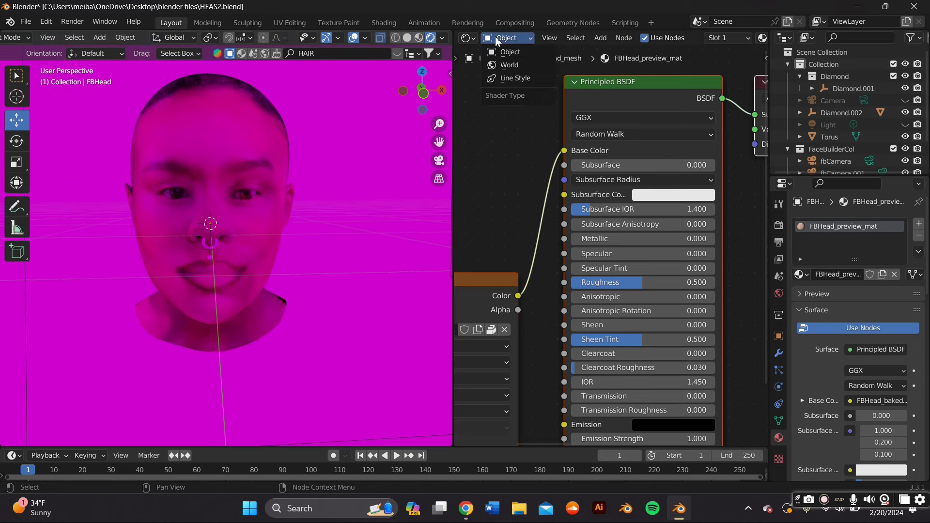
left_click(516, 66)
scroll(606, 203, "down", 3)
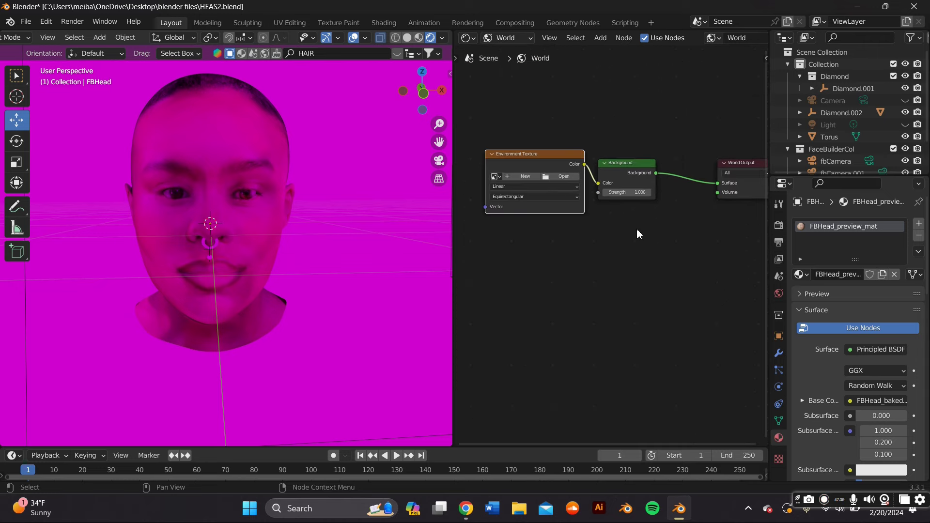
left_click_drag(560, 154, 542, 160)
middle_click_drag(644, 219, 673, 201)
scroll(595, 210, "down", 2)
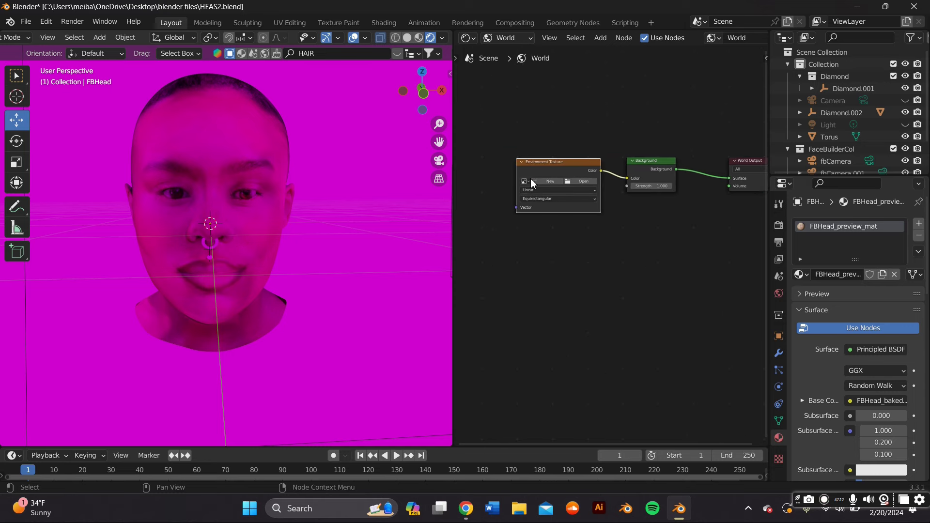
scroll(557, 177, "up", 4)
left_click(646, 39)
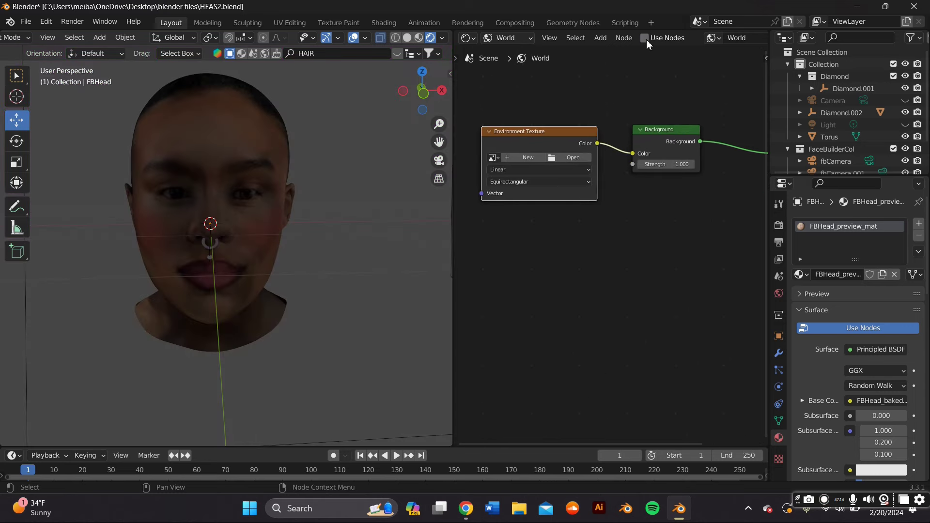
left_click(645, 39)
Step: Load gym_entrance_4k.exr from the blender HDRI folder into the world's Environment Texture node and view the lit head
scroll(586, 148, "up", 1)
left_click(563, 134)
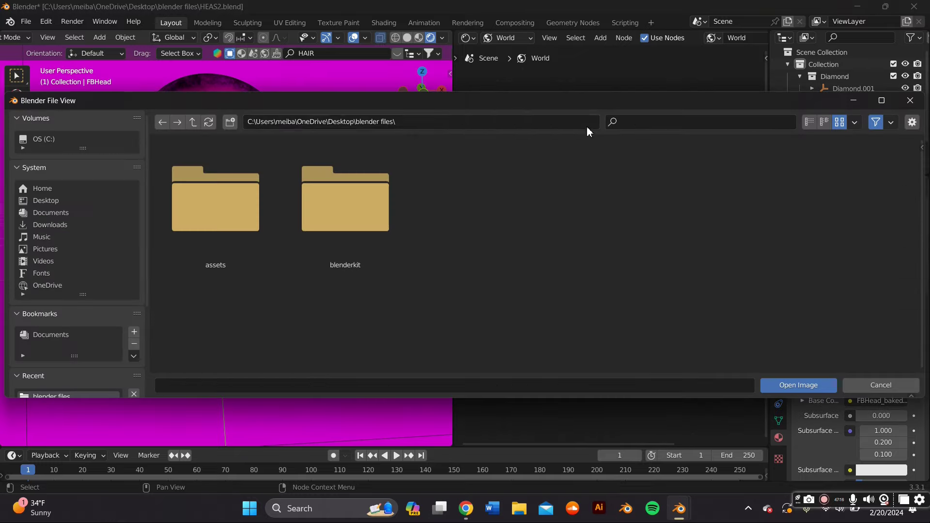
scroll(63, 252, "down", 5)
left_click(71, 292)
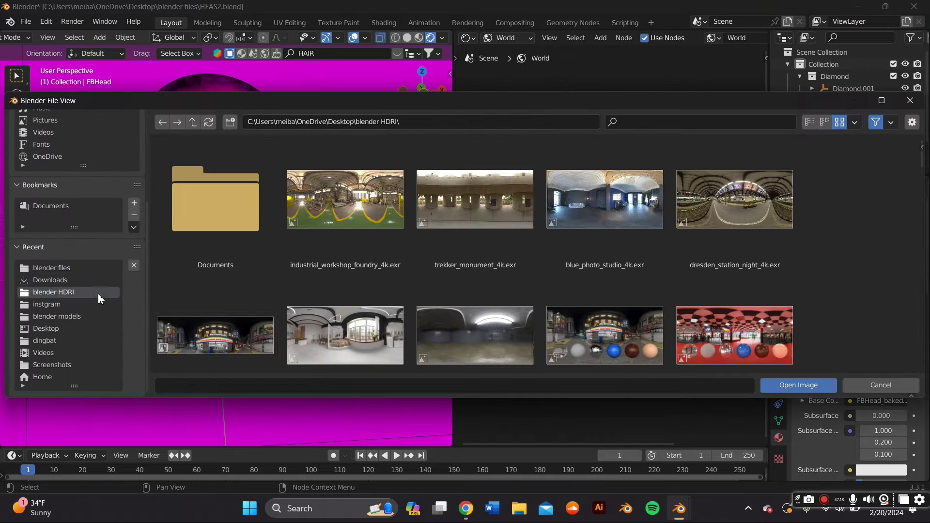
scroll(397, 264, "down", 8)
scroll(395, 262, "down", 10)
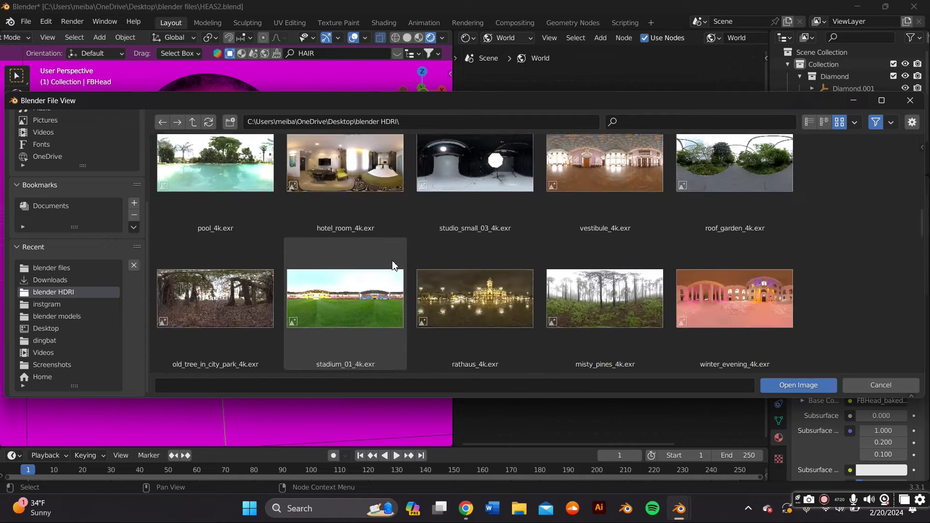
scroll(391, 257, "up", 3)
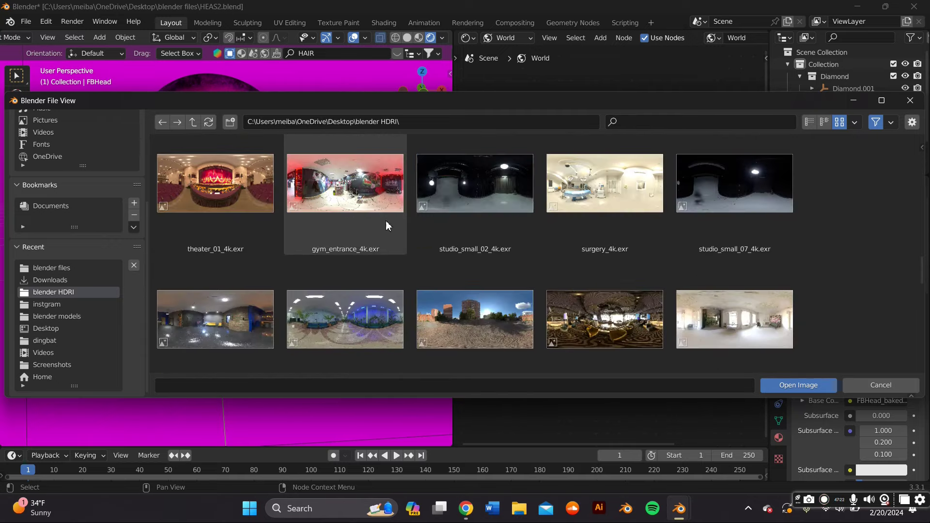
double_click(386, 223)
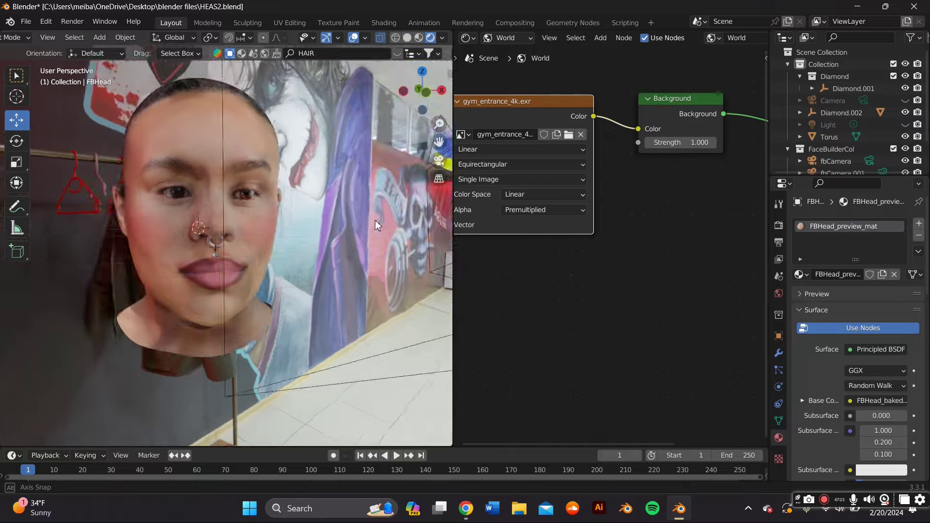
middle_click_drag(375, 220, 372, 239)
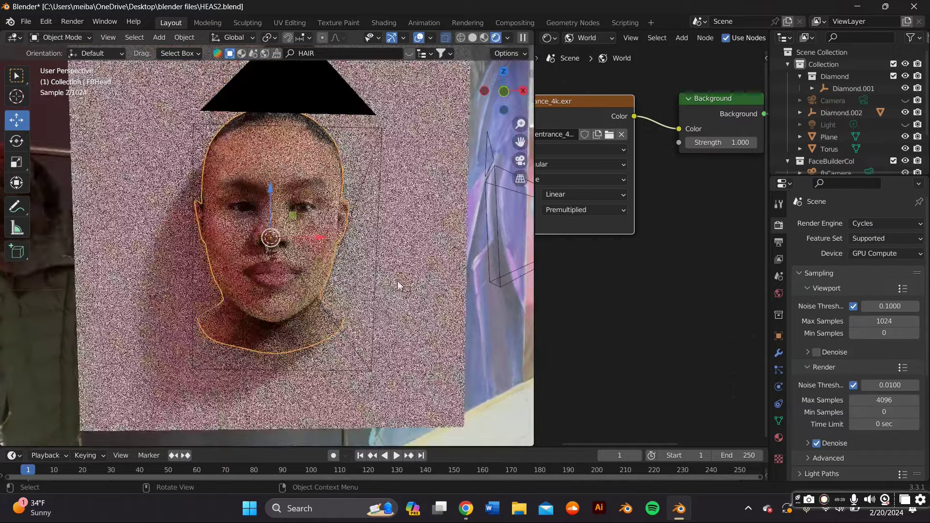
scroll(397, 285, "up", 4)
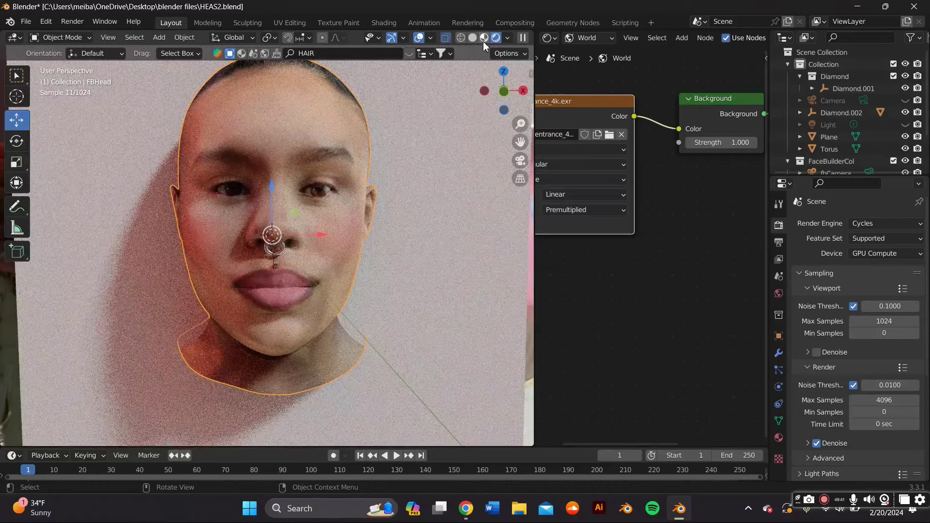
Step: Return the viewport to Material Preview shading and select the backdrop plane behind the head, checking it from the side and front
left_click(483, 41)
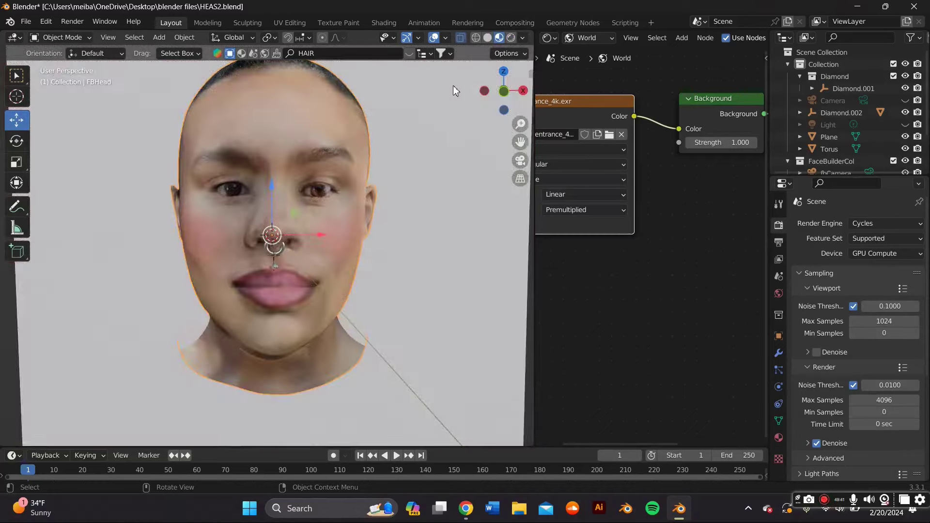
scroll(430, 153, "down", 3)
middle_click_drag(377, 199, 493, 222)
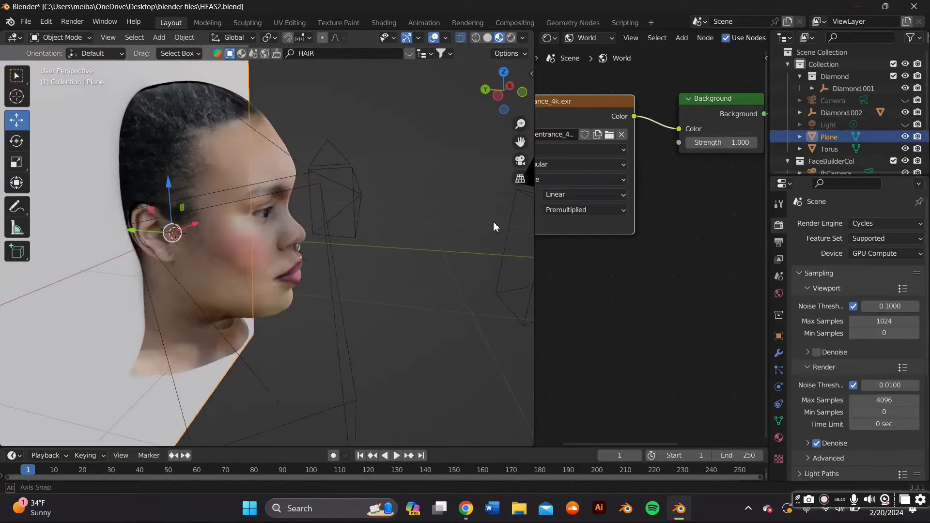
left_click(263, 126)
middle_click_drag(263, 127, 475, 209)
left_click(309, 116)
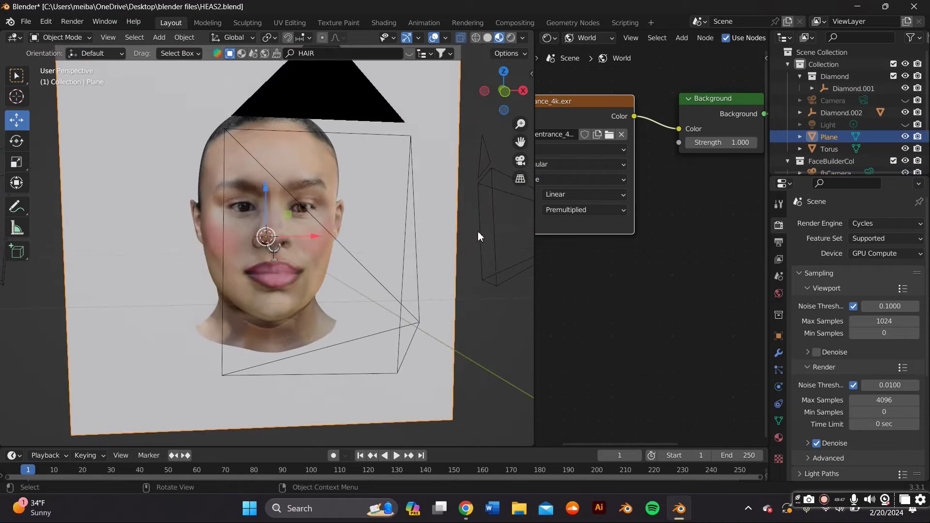
Step: Switch to Chrome, open the Sketchfab website and search its 3D models for HAIR
left_click(466, 509)
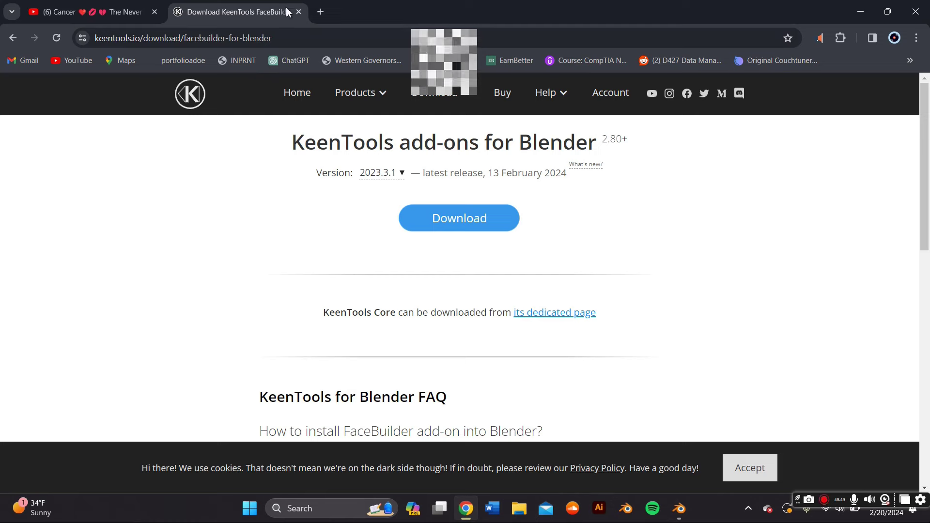
left_click(295, 46)
type("SKE")
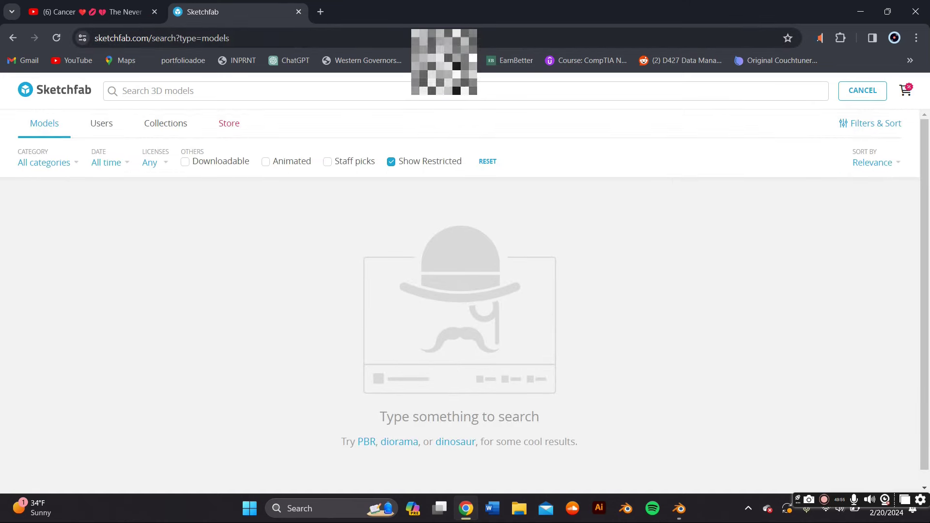
left_click(170, 92)
type("HAI")
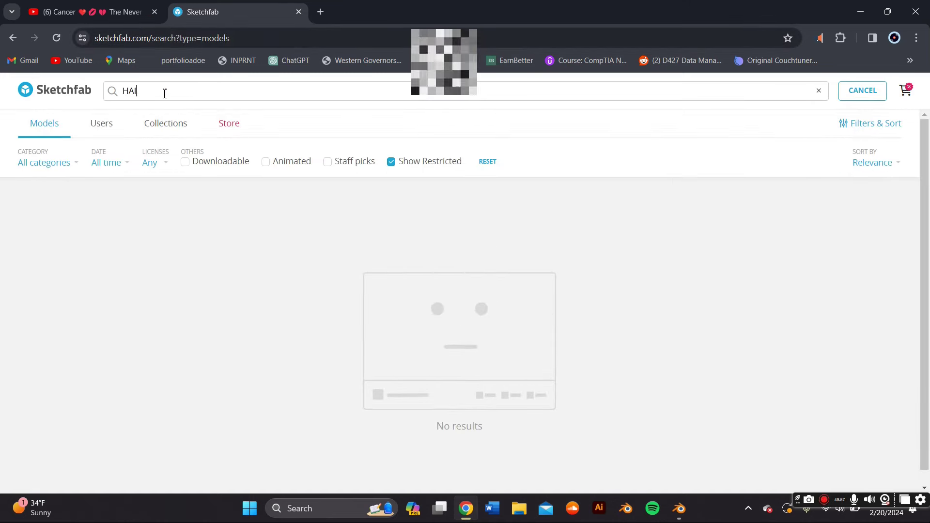
type("R")
key("Return")
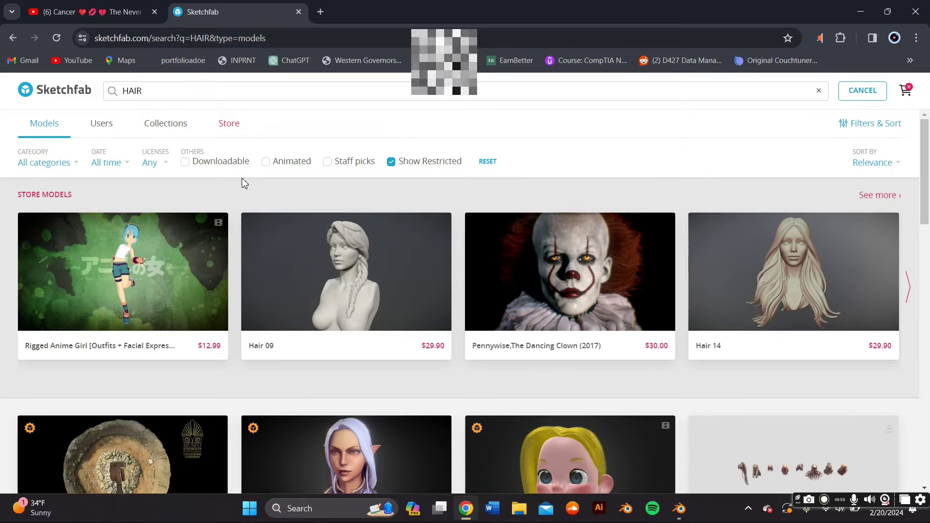
Step: Limit the hair results to downloadable models and browse them for a suitable long hairstyle
scroll(281, 223, "down", 6)
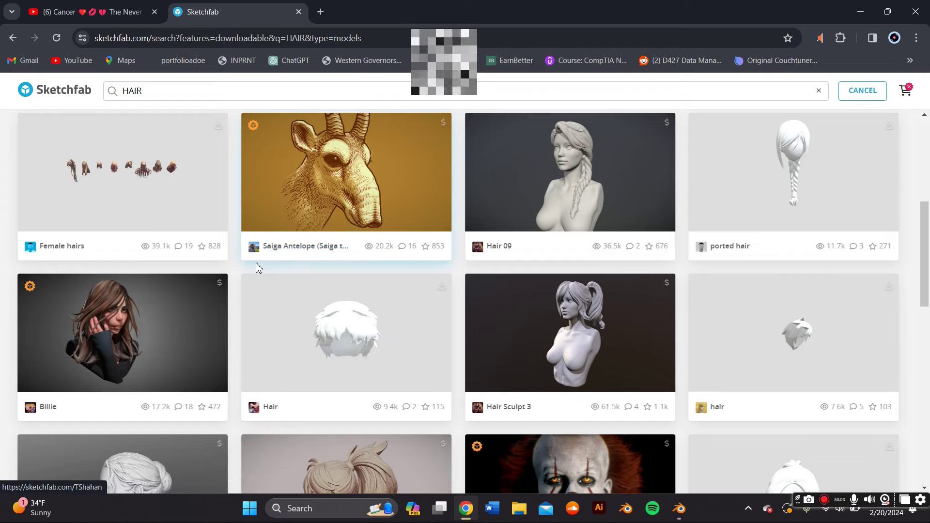
scroll(323, 238, "down", 4)
scroll(586, 329, "down", 5)
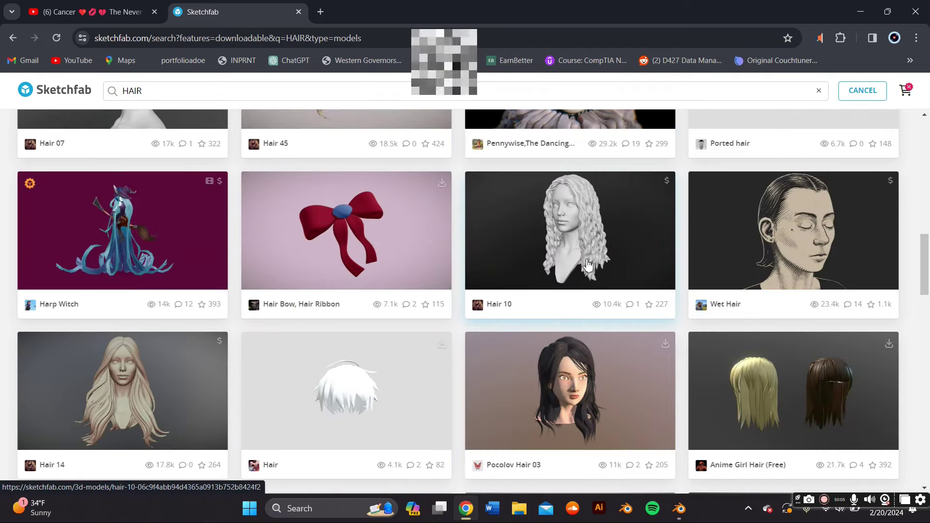
scroll(459, 316, "down", 1)
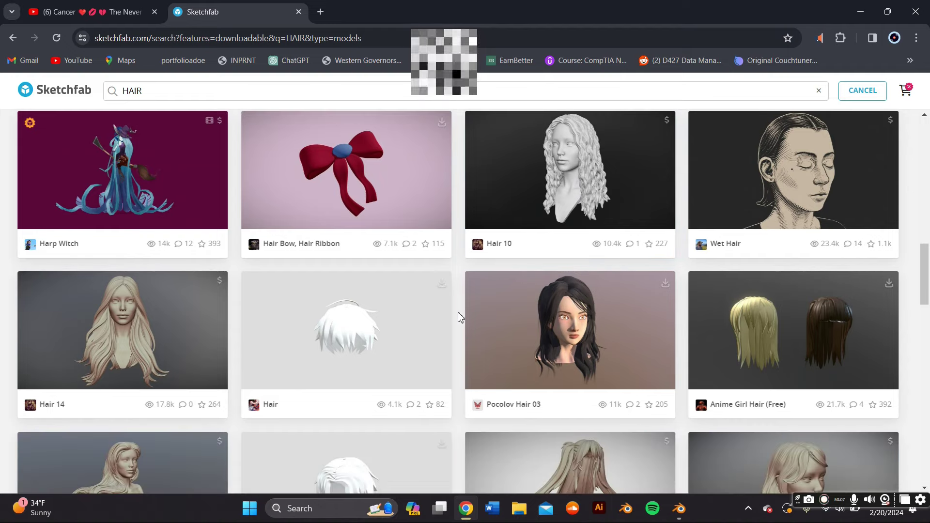
scroll(458, 318, "down", 2)
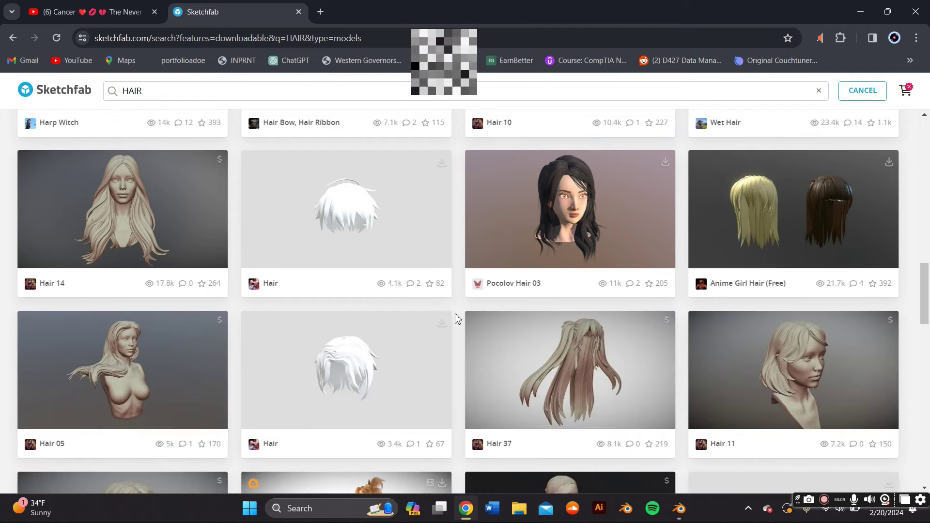
scroll(458, 318, "down", 3)
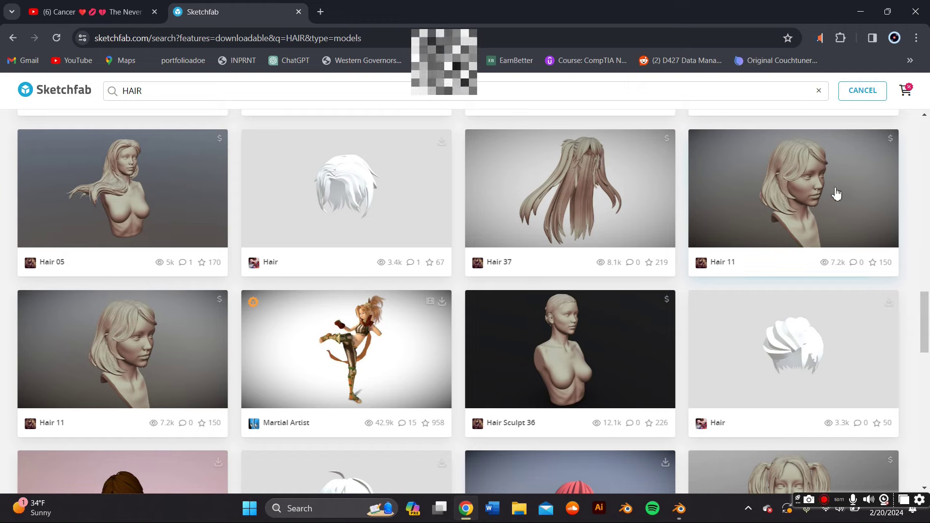
scroll(731, 234, "down", 5)
scroll(720, 252, "up", 5)
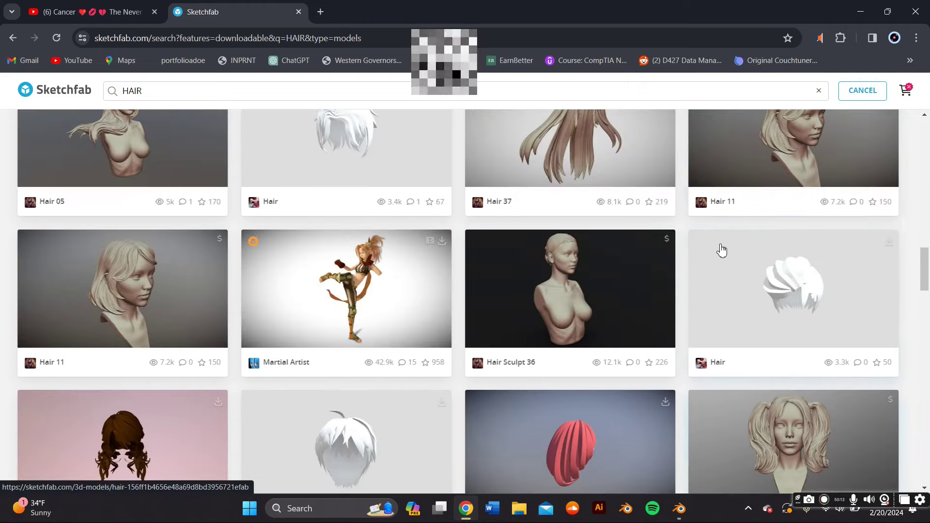
scroll(722, 248, "down", 5)
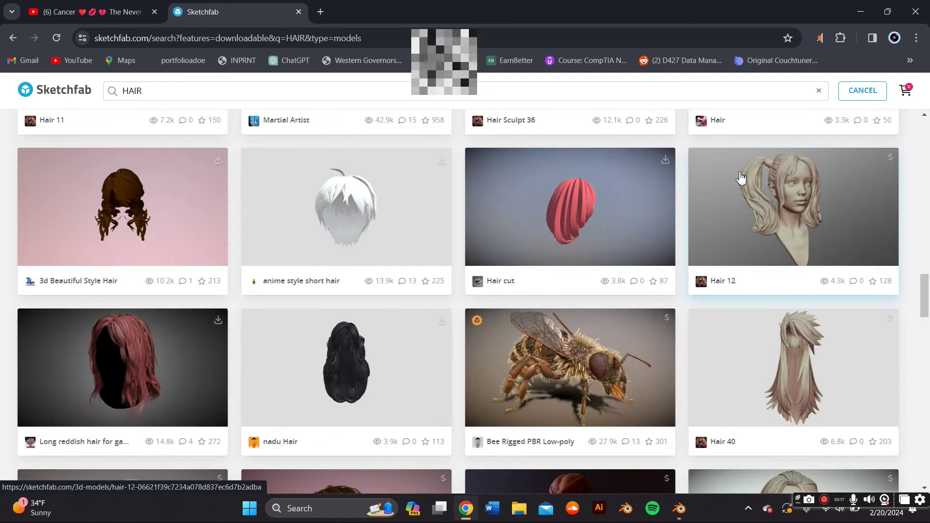
Step: Open the P8 Alyson- Hair Bum model and examine it up close and from several angles in the 3D viewer
left_click(709, 249)
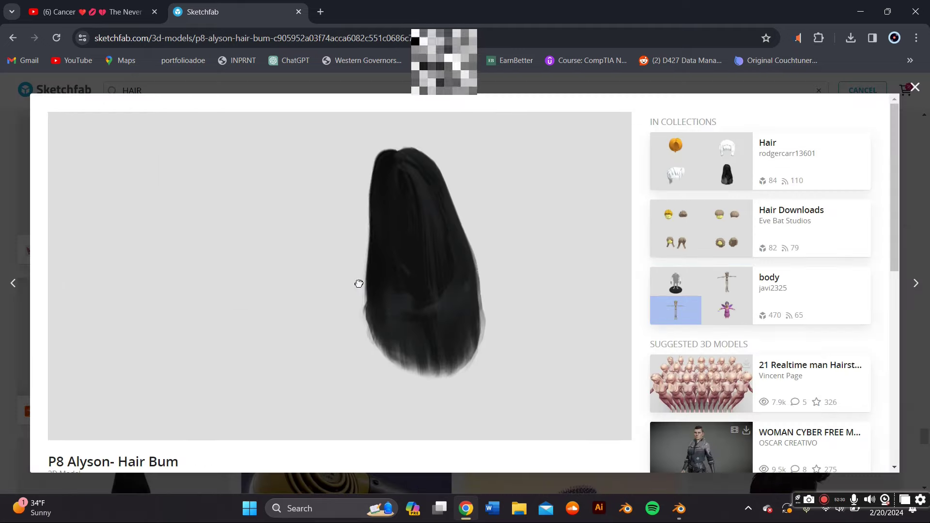
mouse_move(357, 285)
left_mouse_down()
mouse_move(515, 314)
mouse_move(403, 332)
mouse_move(214, 261)
mouse_move(245, 272)
mouse_move(276, 243)
mouse_move(299, 256)
left_mouse_up()
scroll(301, 254, "up", 2)
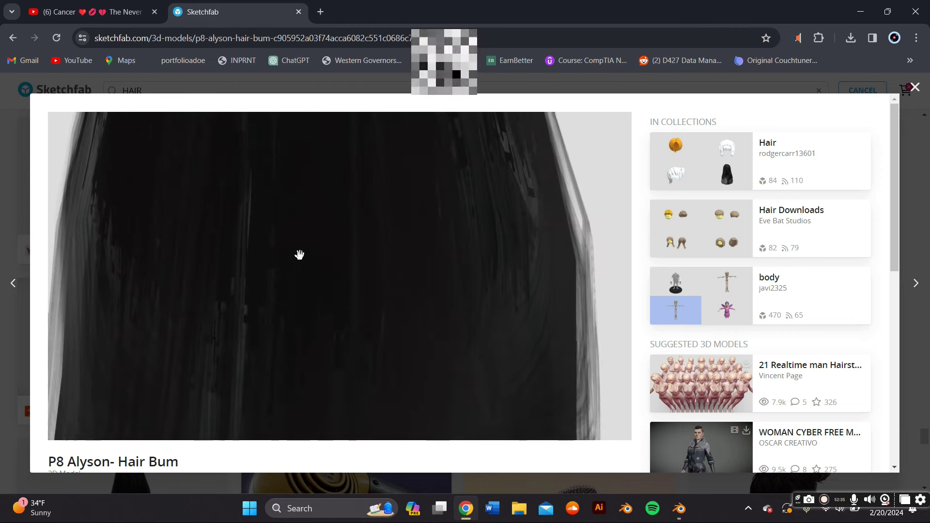
scroll(330, 253, "down", 5)
left_click_drag(358, 252, 407, 249)
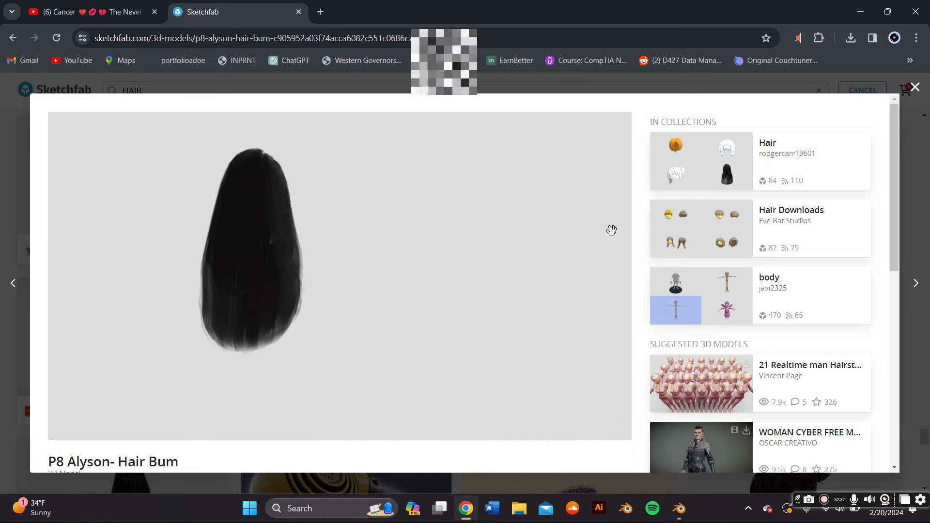
Step: Close the Sketchfab model preview, switch to Blender and show the head's side in Material Preview shading
left_click(914, 89)
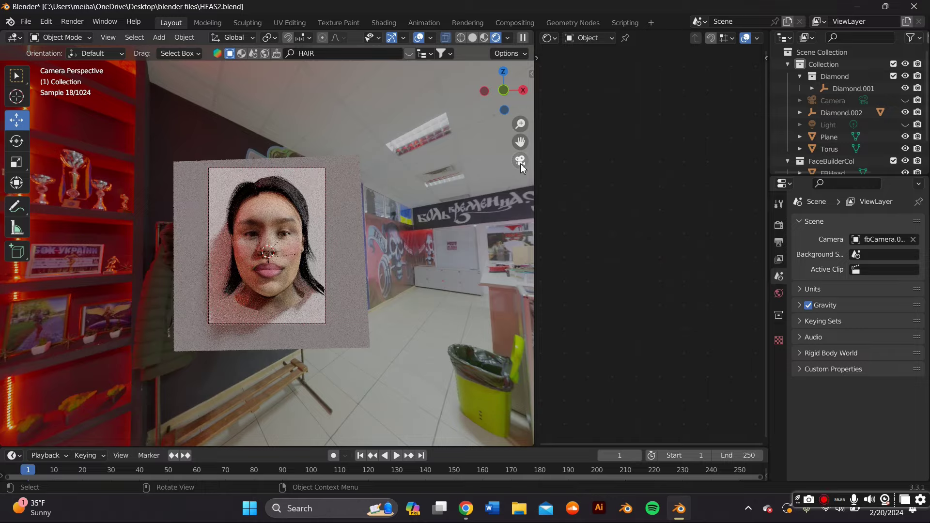
scroll(242, 208, "up", 5)
middle_click_drag(243, 207, 349, 213)
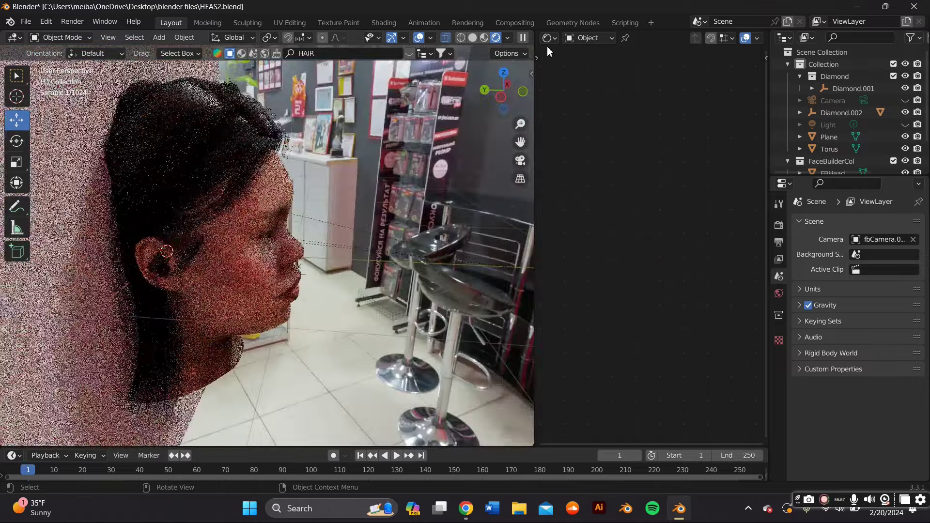
left_click(483, 38)
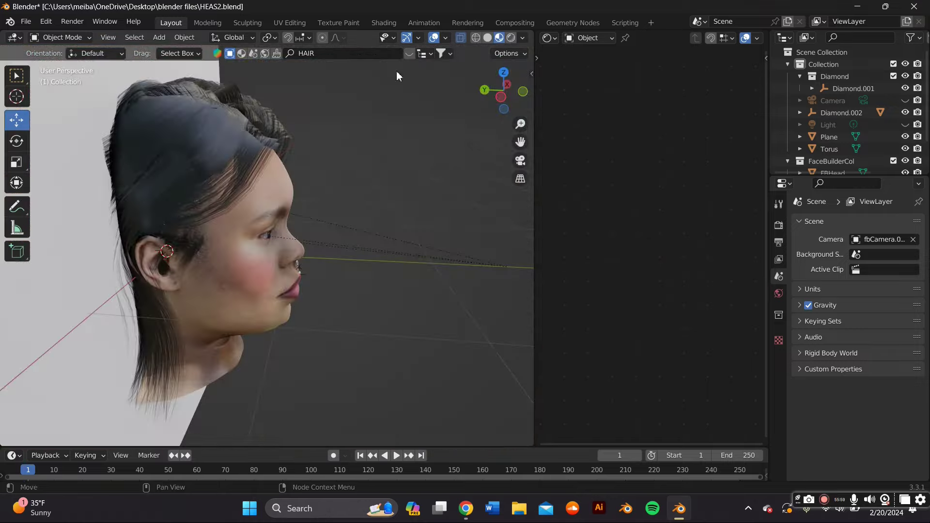
Step: Shift and lower the braided hair piece so it fits the scalp from both sides and the front
left_click(215, 116)
left_click_drag(160, 200, 167, 206)
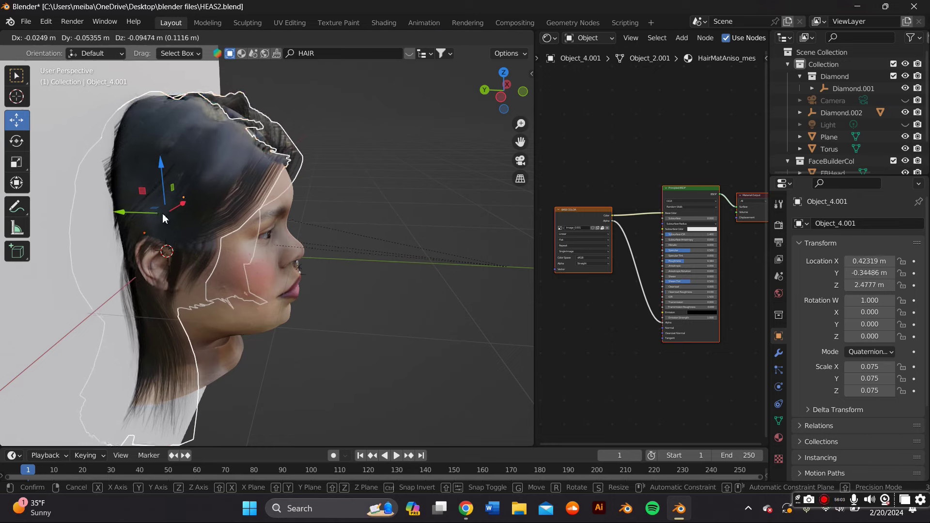
middle_click_drag(167, 207, 317, 208)
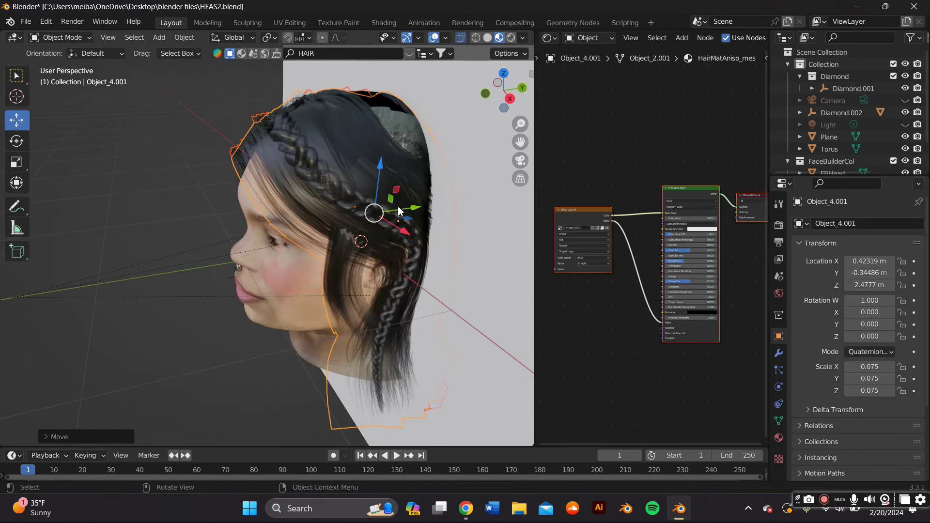
left_click_drag(402, 209, 385, 209)
middle_click_drag(393, 205, 193, 263)
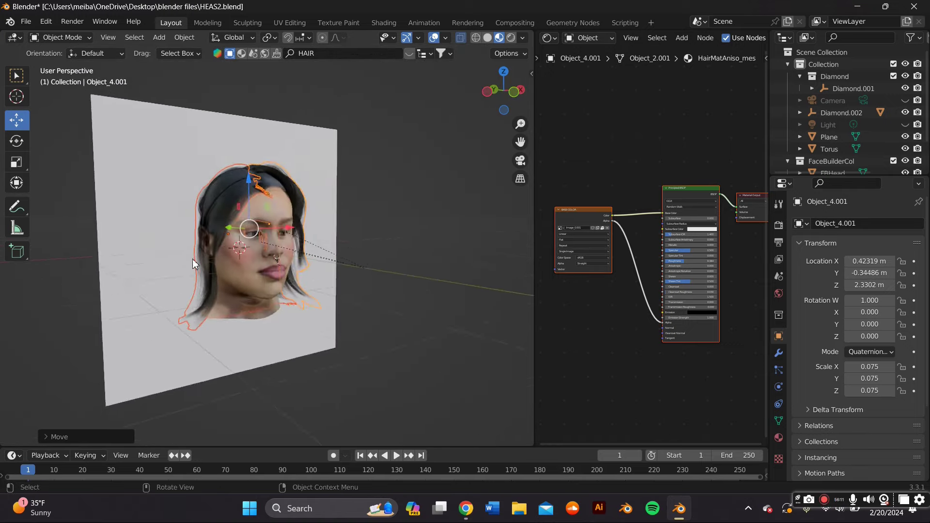
scroll(193, 258, "up", 4)
middle_click_drag(269, 248, 234, 202)
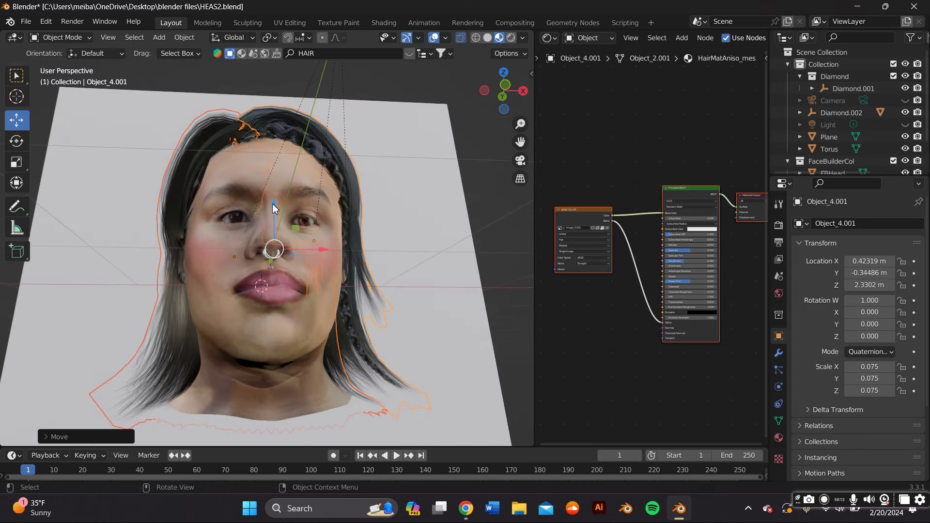
left_click_drag(274, 203, 276, 215)
middle_click_drag(276, 215, 307, 249)
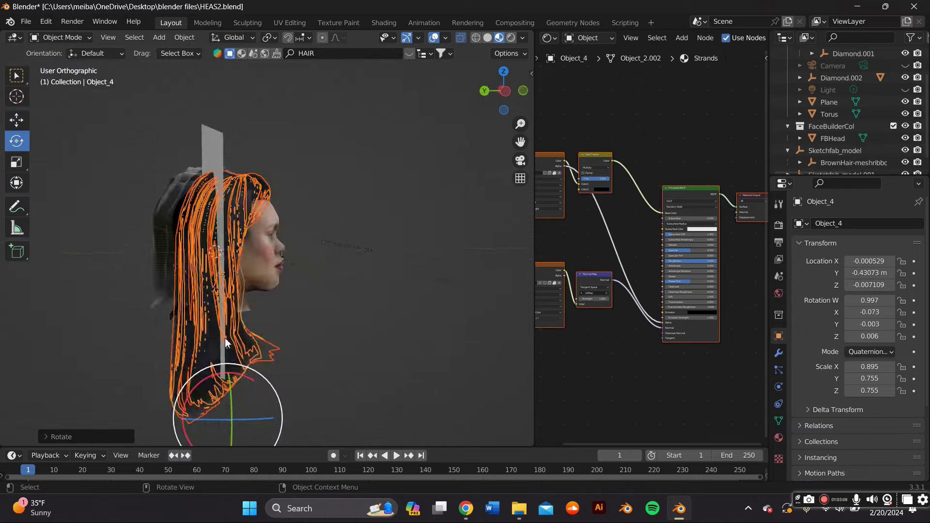
Step: Position the long hair piece around the head so it frames the face, using perspective view for the final adjustment
middle_click_drag(225, 338, 149, 302)
middle_click_drag(134, 208, 7, 112)
left_click_drag(340, 418, 296, 422)
middle_click_drag(296, 423, 388, 280)
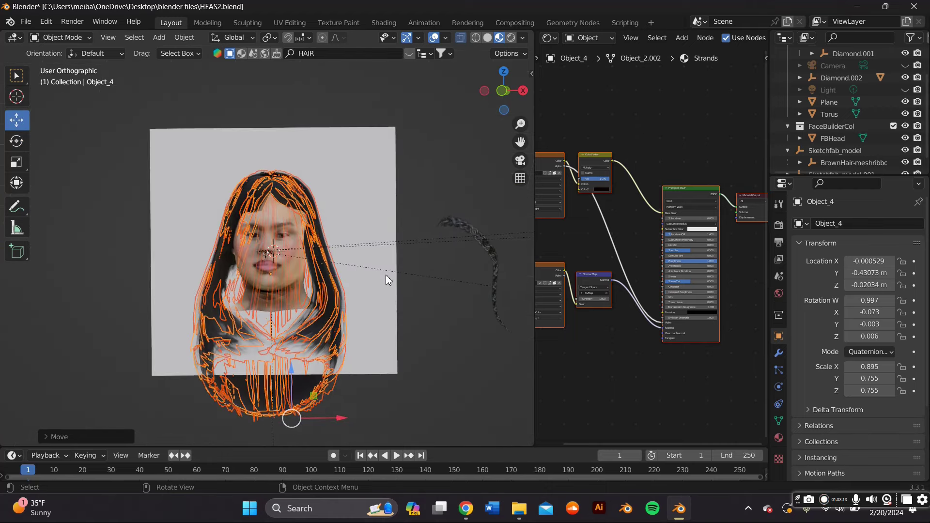
left_click(520, 178)
left_click_drag(288, 361, 288, 370)
Step: In Rendered shading, move the backdrop plane back to Y 0.55265 m, scale it to 2.307, and save HEAS2.blend with its modified image
left_click(367, 233)
middle_click_drag(305, 226, 207, 245)
scroll(286, 281, "up", 4)
middle_click_drag(307, 230, 494, 42)
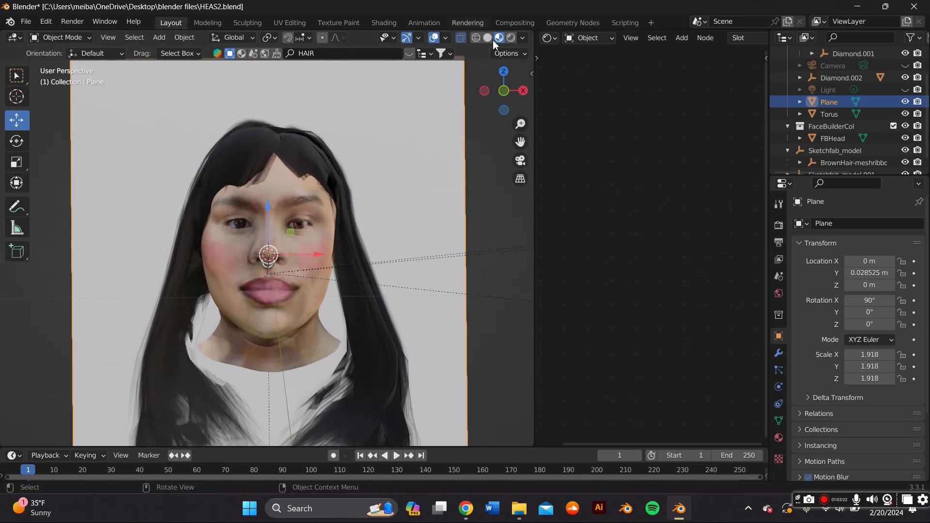
left_click(511, 39)
scroll(434, 196, "down", 2)
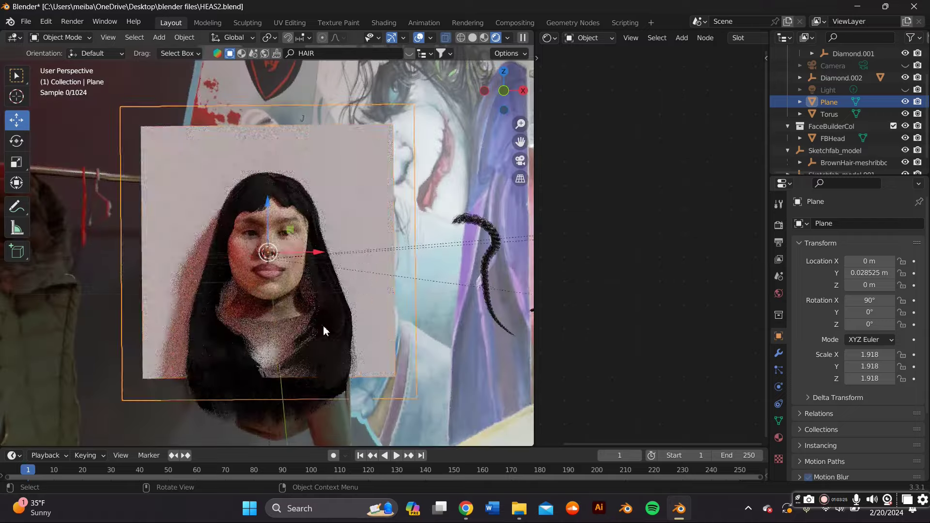
middle_click_drag(323, 331, 383, 296)
scroll(385, 292, "down", 4)
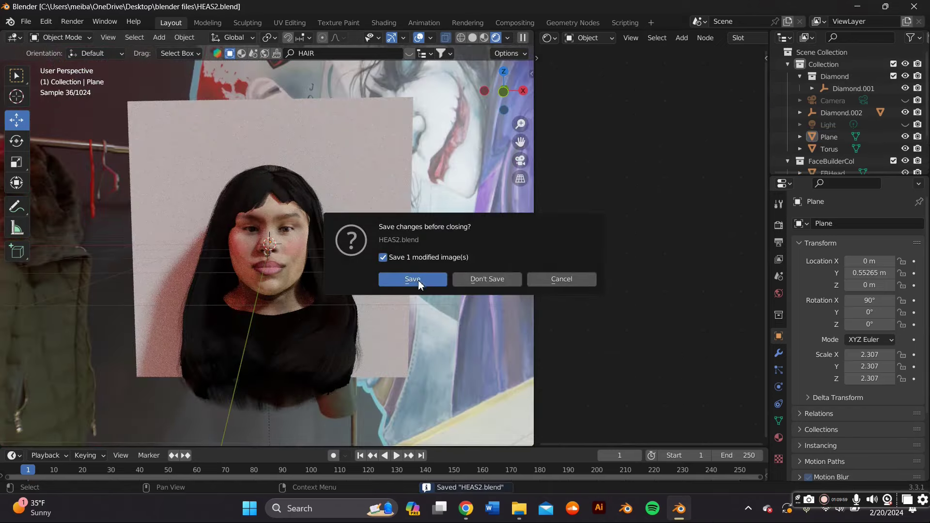
left_click(412, 279)
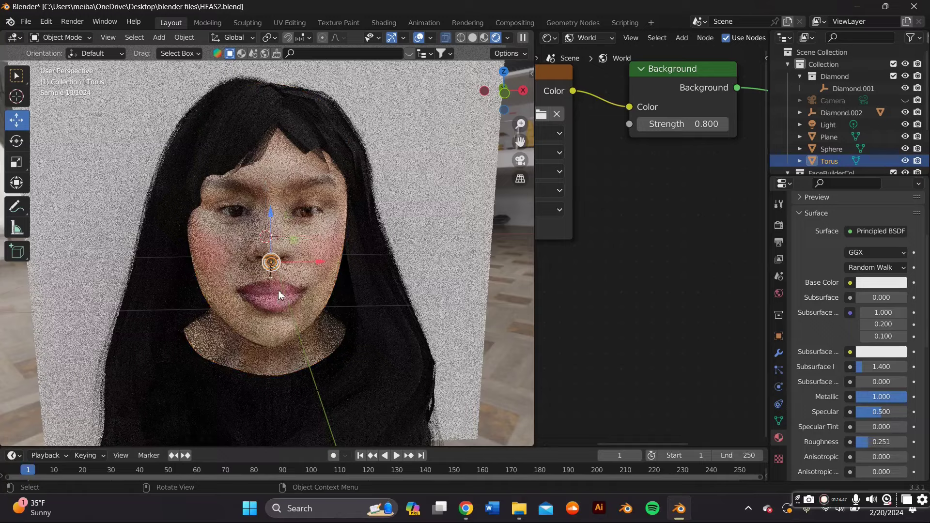
Step: Paste a copy of the nose ring, move it beside the cheek and enlarge it to earring size
left_click_drag(320, 272, 228, 273)
key("s")
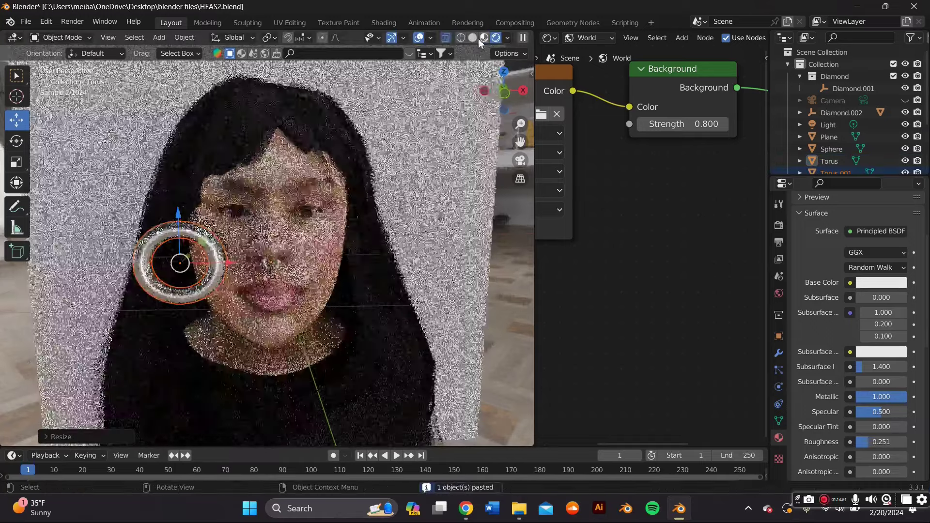
left_click(285, 250)
Step: Rotate the copied ring sideways and position it at the ear as a hoop earring
middle_click_drag(285, 250, 237, 233)
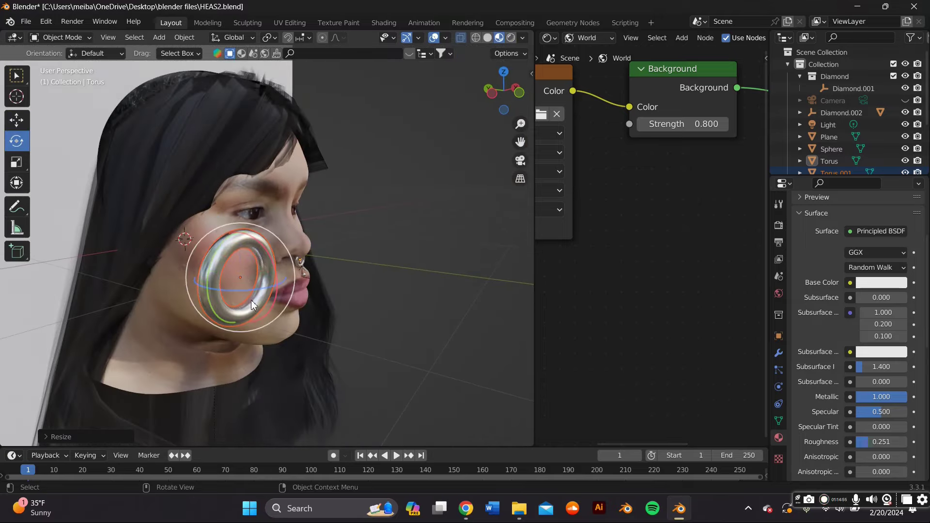
left_click_drag(251, 304, 209, 287)
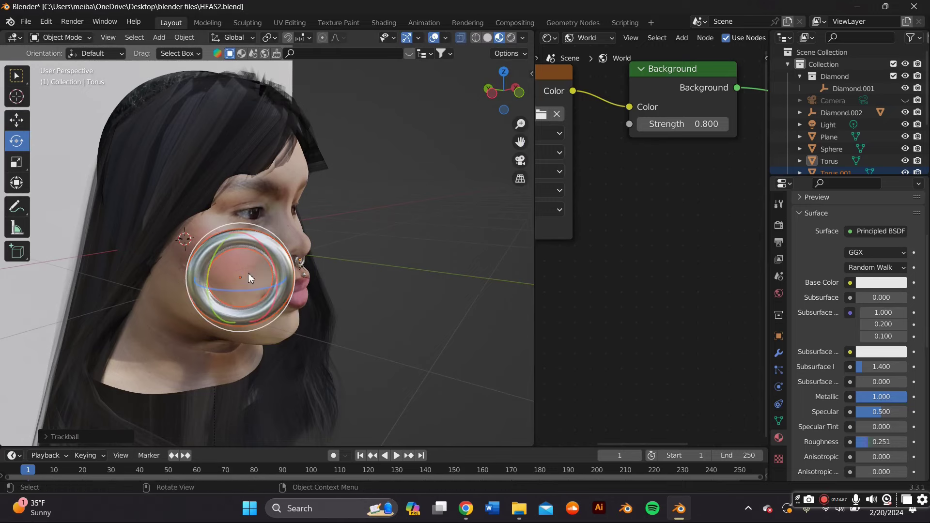
middle_click_drag(248, 273, 131, 313)
left_click_drag(181, 283, 177, 280)
middle_click_drag(194, 278, 254, 228)
left_click_drag(180, 318, 188, 314)
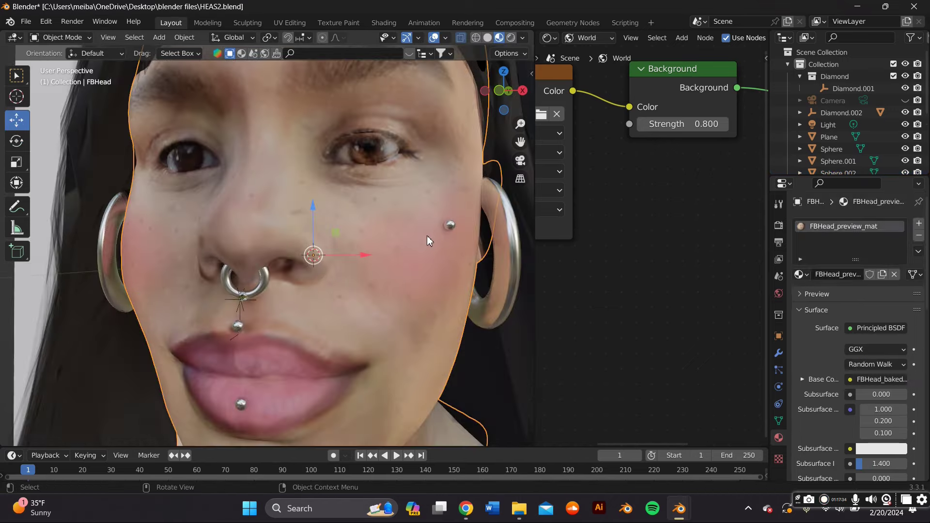
Step: Paste a copy of the metal cheek stud, offset it from the original and seat it against the skin
left_click(449, 231)
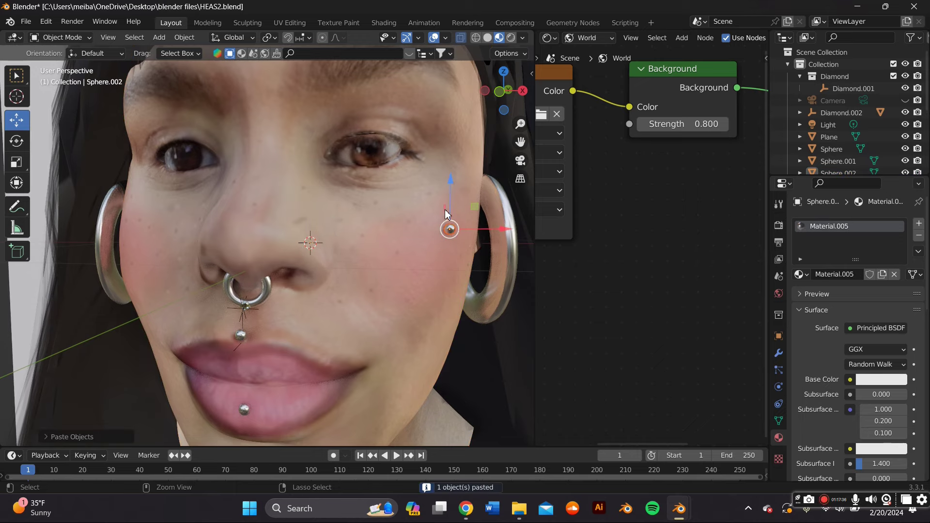
left_click_drag(452, 230, 472, 195)
middle_click_drag(378, 233, 251, 313)
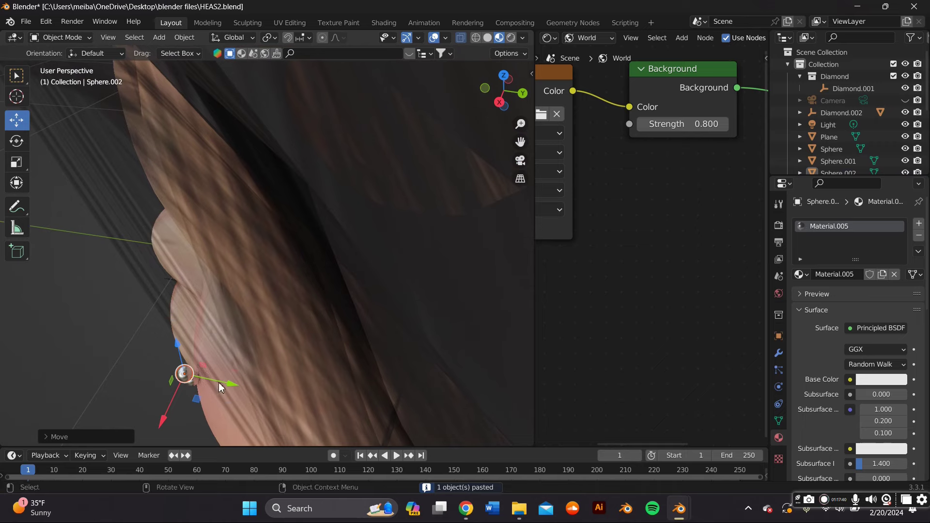
middle_click_drag(221, 386, 235, 315)
left_click_drag(278, 107, 276, 109)
left_click_drag(237, 162, 242, 164)
middle_click_drag(209, 233, 309, 264)
Step: Save HEAS2.blend and show the whole head with its backdrop in Rendered shading
left_click(310, 263)
scroll(309, 263, "down", 5)
key("ctrl+s")
left_click(511, 38)
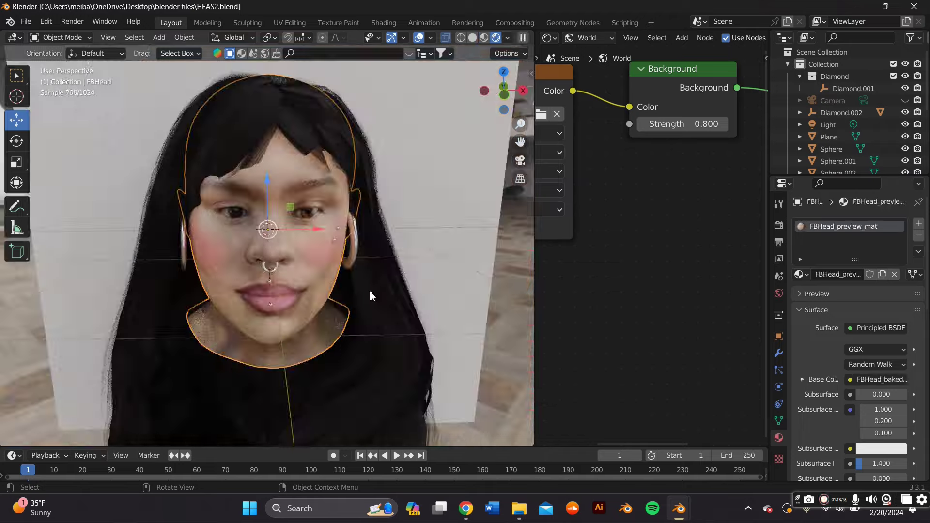
scroll(378, 264, "down", 3)
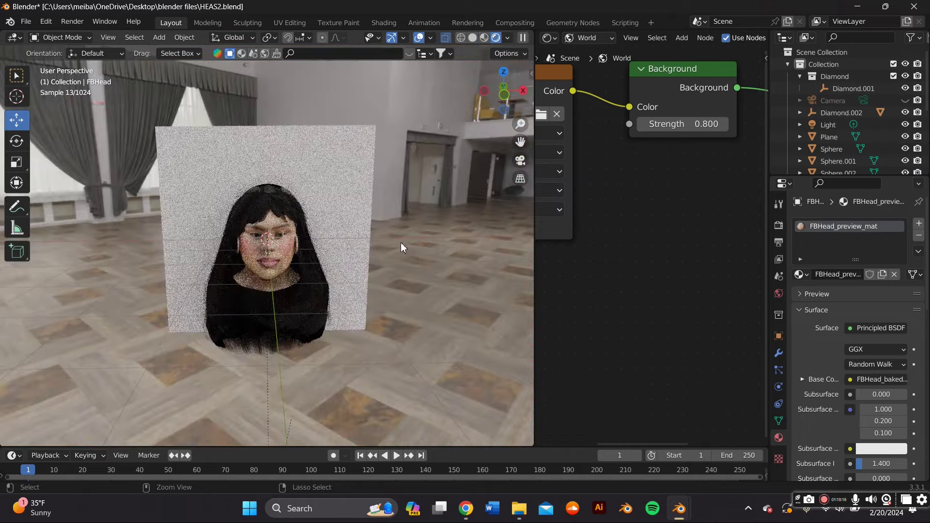
Step: Paste the four headphone parts into the scene and view them through the camera in Material Preview shading
key("ctrl+v")
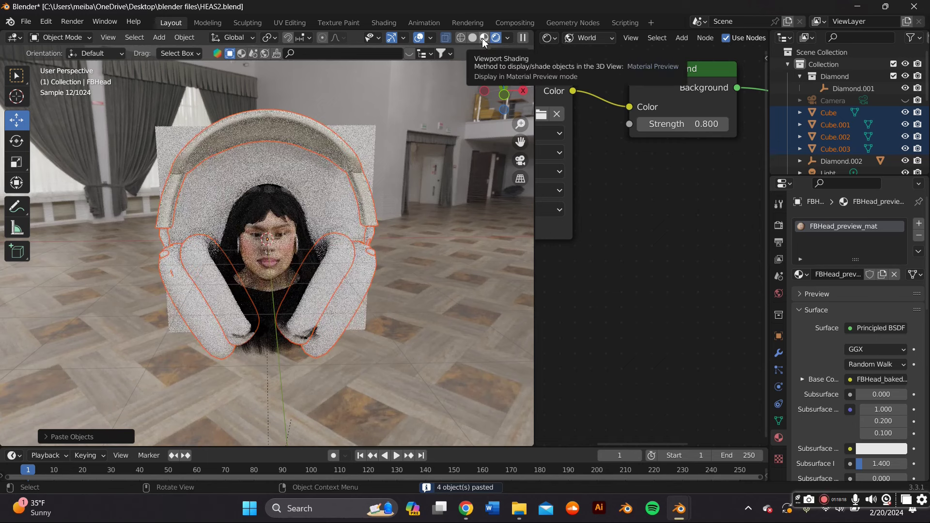
left_click(484, 38)
scroll(523, 161, "up", 3)
left_click(521, 161)
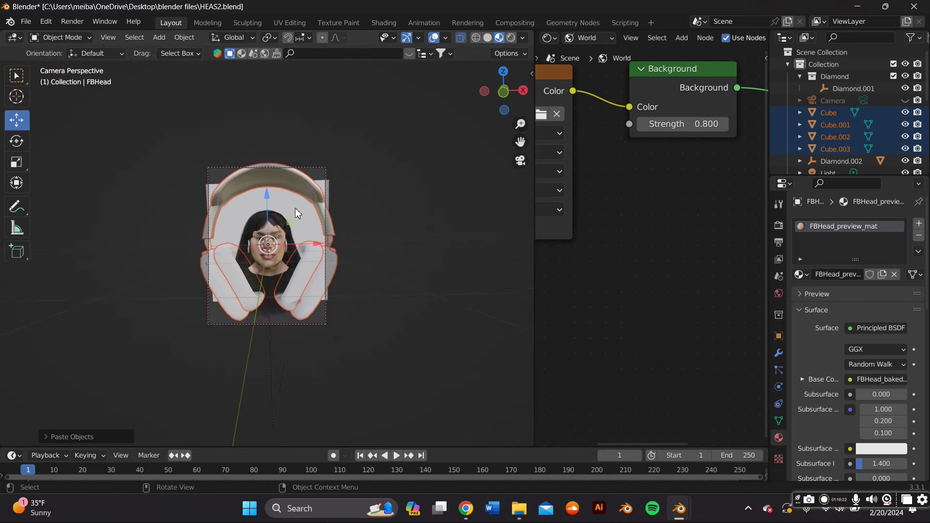
Step: Enlarge the backdrop plane until it extends beyond the camera frame on all sides
left_click(295, 208)
key("s")
left_click(348, 260)
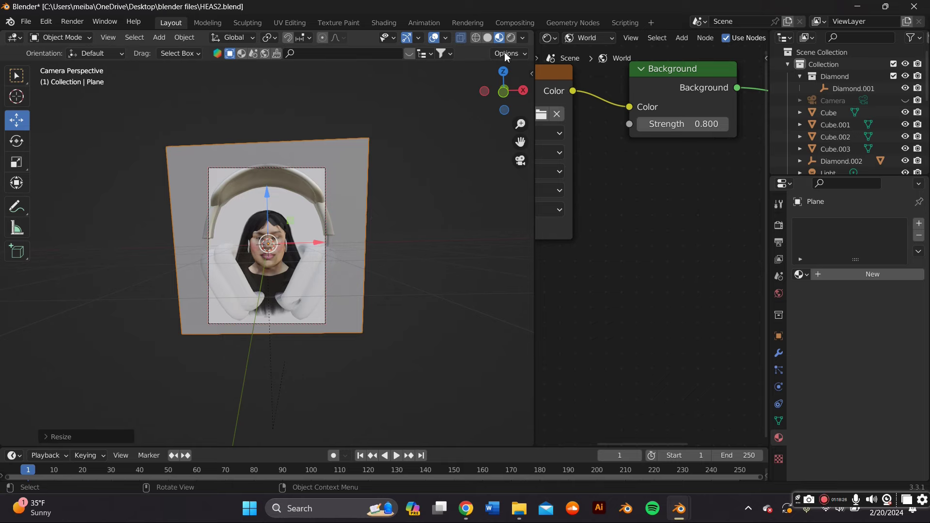
Step: Switch to the Blender window with the headphones file and close it without saving
mouse_move(673, 514)
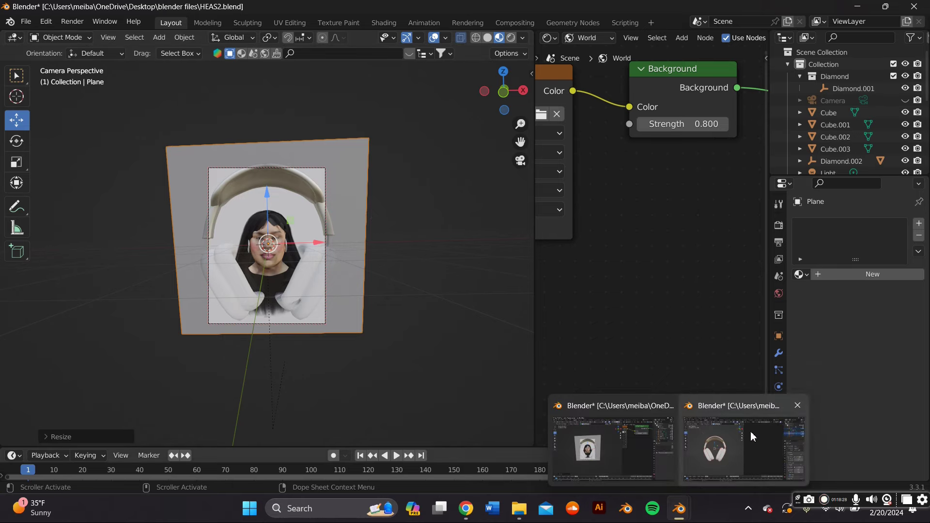
left_click(752, 437)
left_click(924, 4)
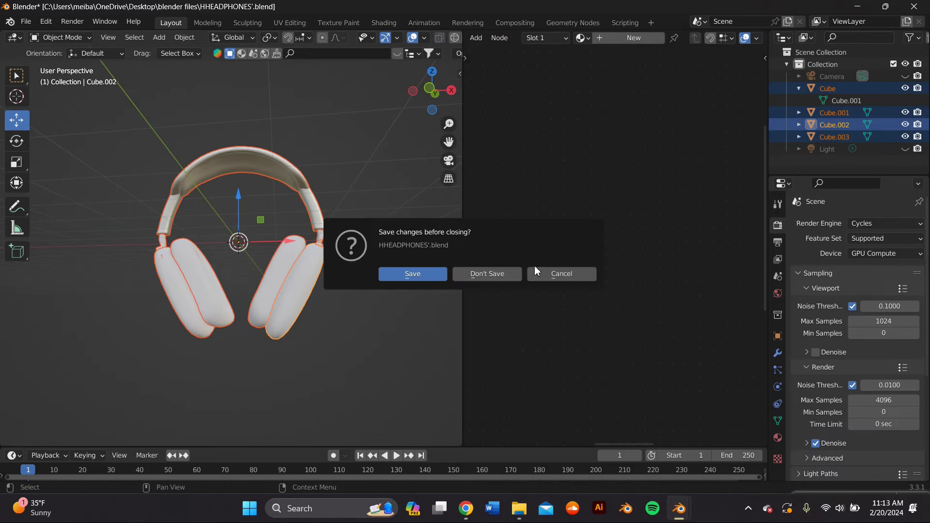
left_click(500, 273)
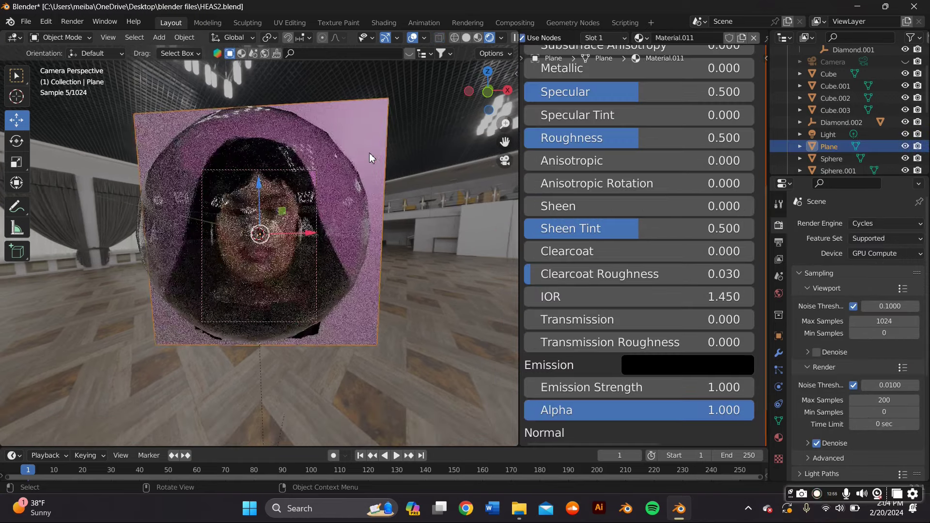
Step: Shrink the sphere surrounding the head and move it back along Y so it sits behind the hair
scroll(369, 152, "down", 1)
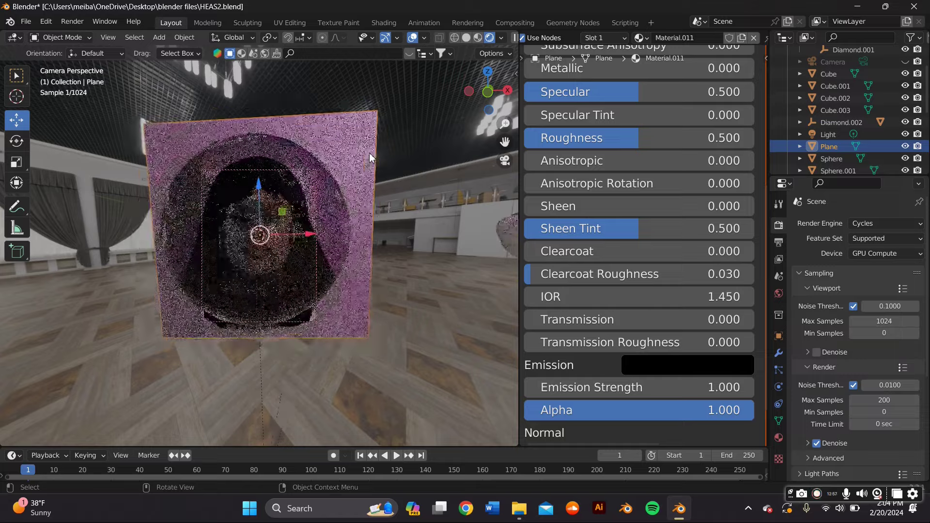
left_click(326, 228)
left_click_drag(308, 241, 308, 249)
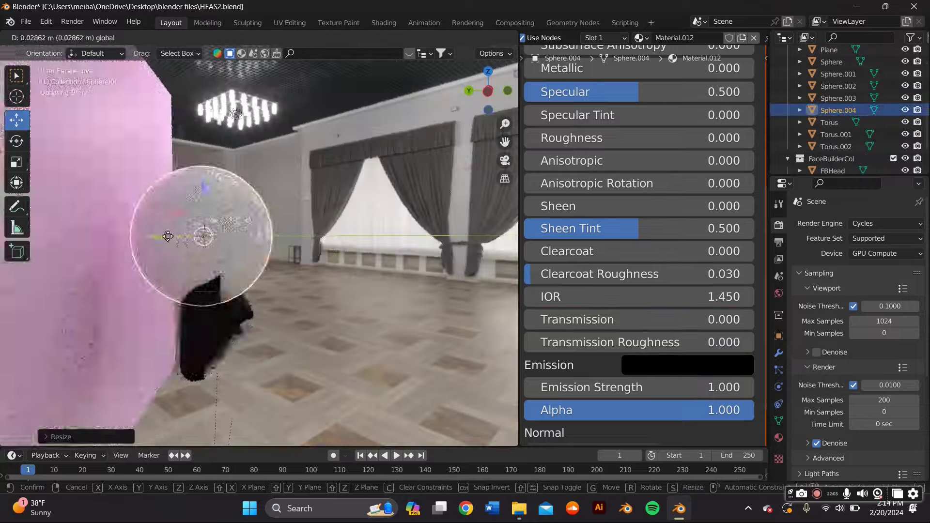
left_click_drag(310, 247, 252, 247)
Step: Change the surface shader of the sphere behind the head to Emission and bring its material nodes into view
left_click(778, 437)
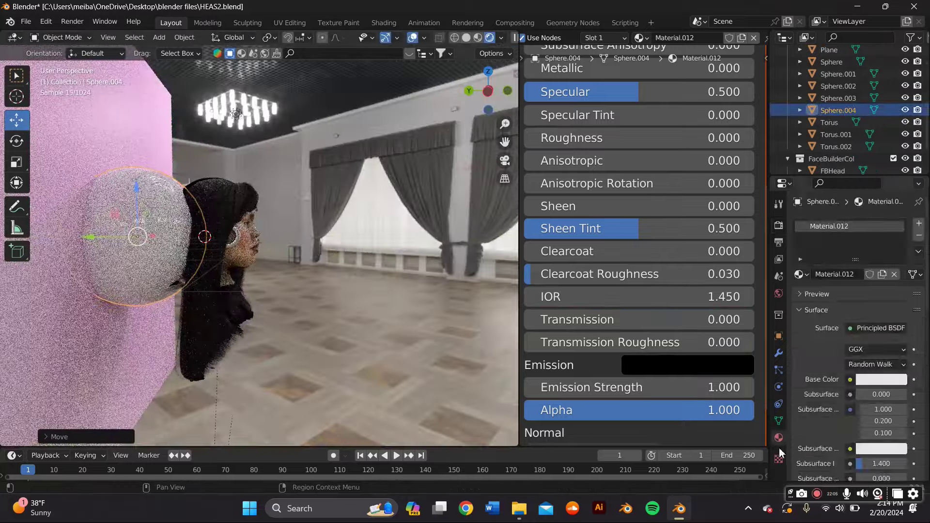
left_click(779, 459)
left_click(779, 438)
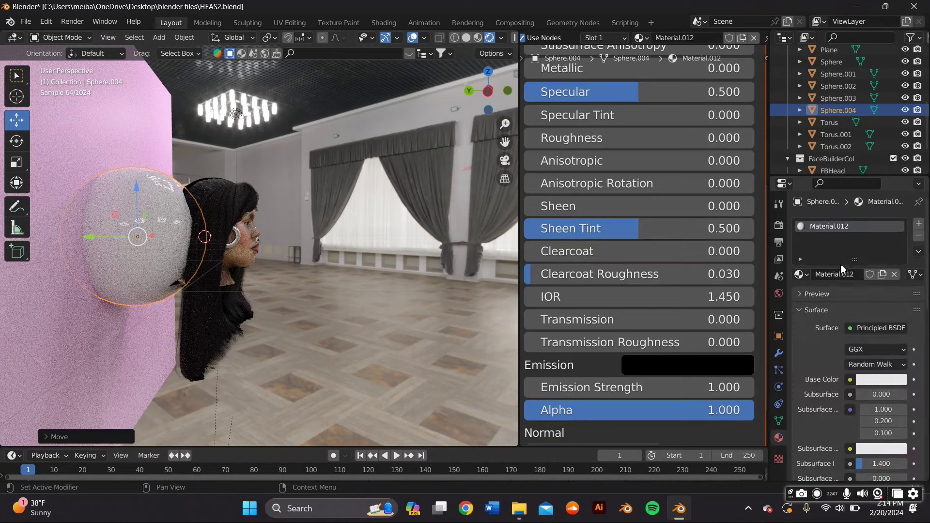
left_click(876, 328)
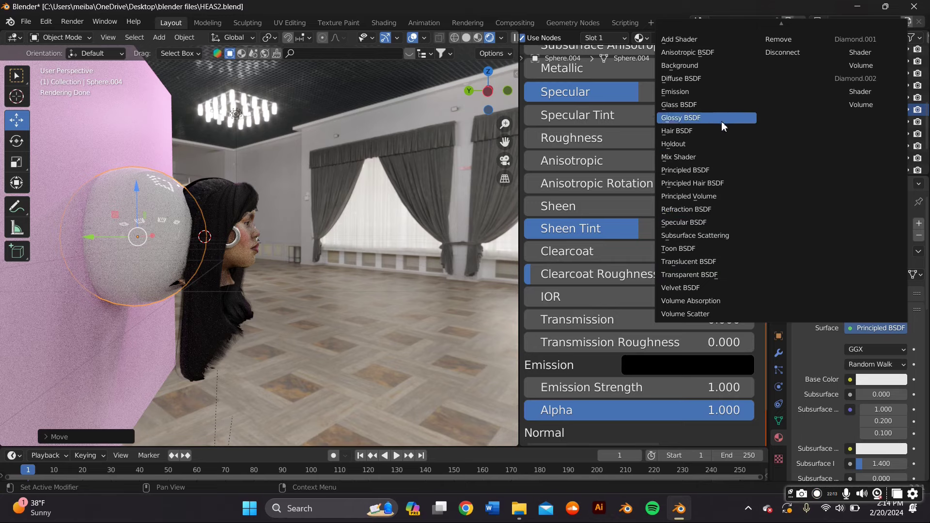
left_click(714, 90)
middle_click_drag(429, 186, 339, 204)
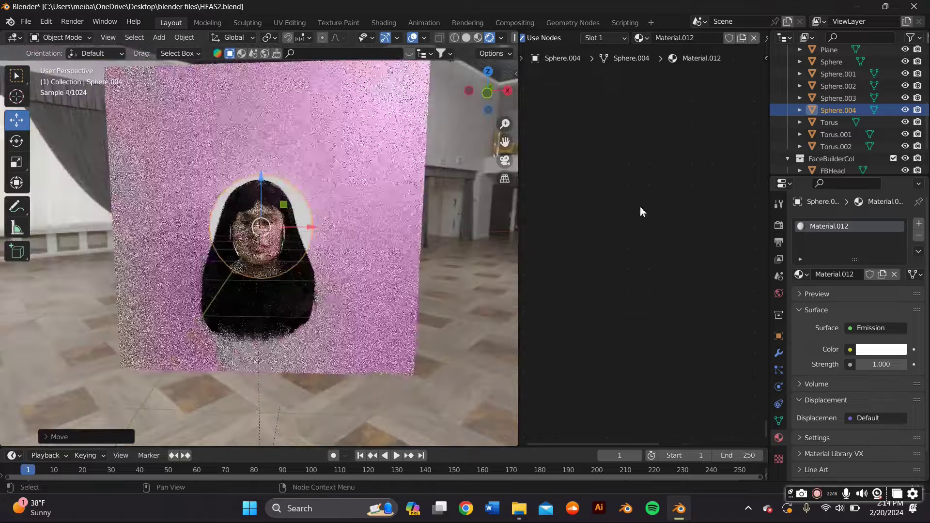
key("Home")
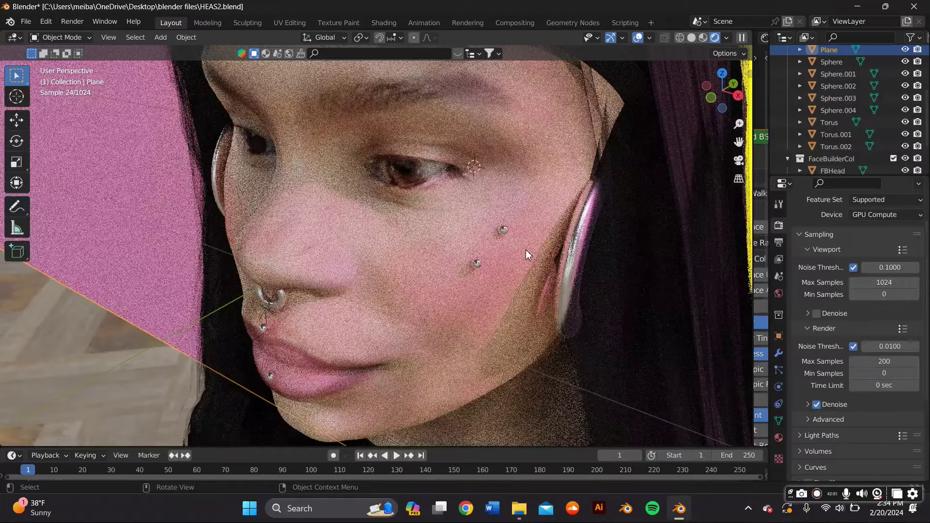
middle_click_drag(528, 247, 569, 224)
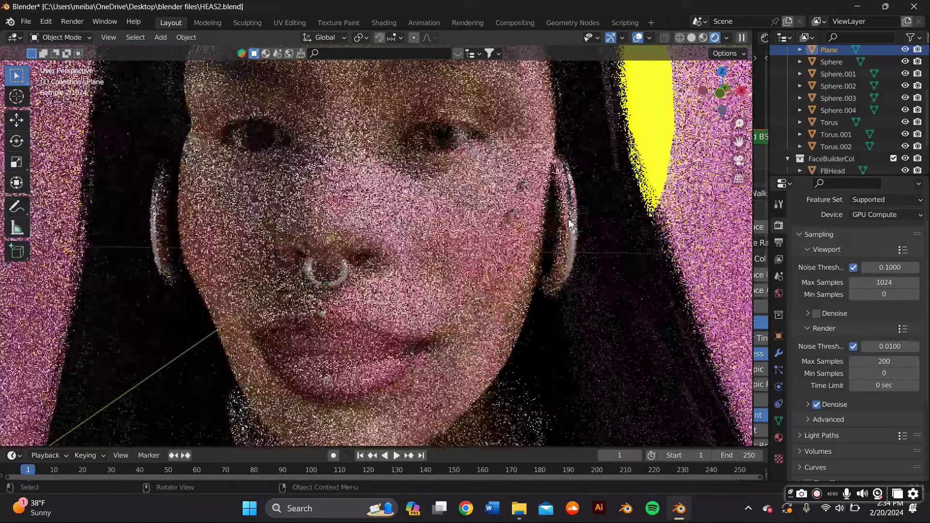
Step: Examine the rendered head's piercings and earrings from the side and front, and the whole portrait against the glowing sphere
middle_click_drag(434, 233, 553, 239)
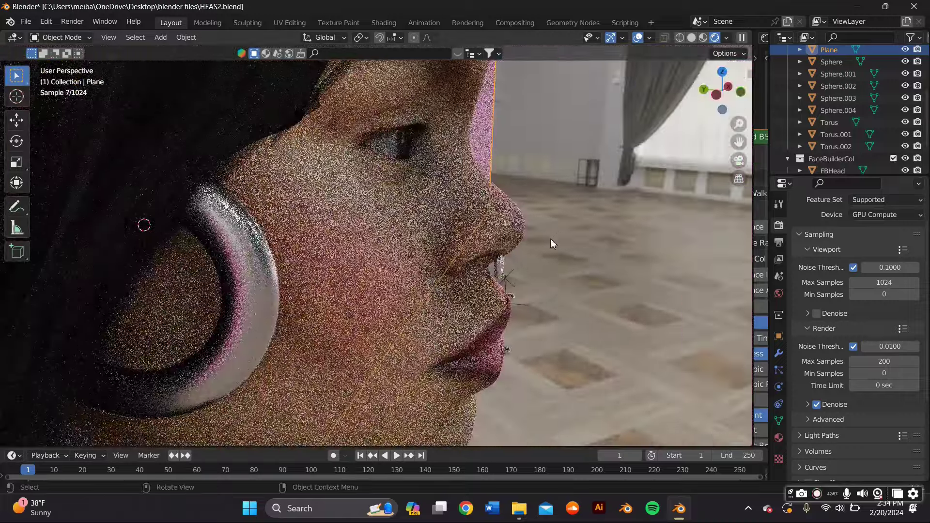
middle_click_drag(481, 262, 376, 235)
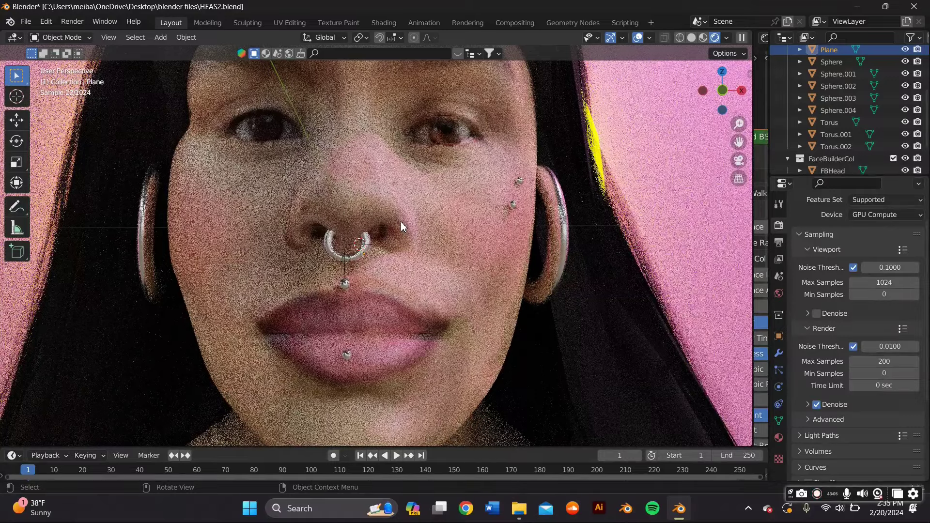
scroll(400, 222, "down", 10)
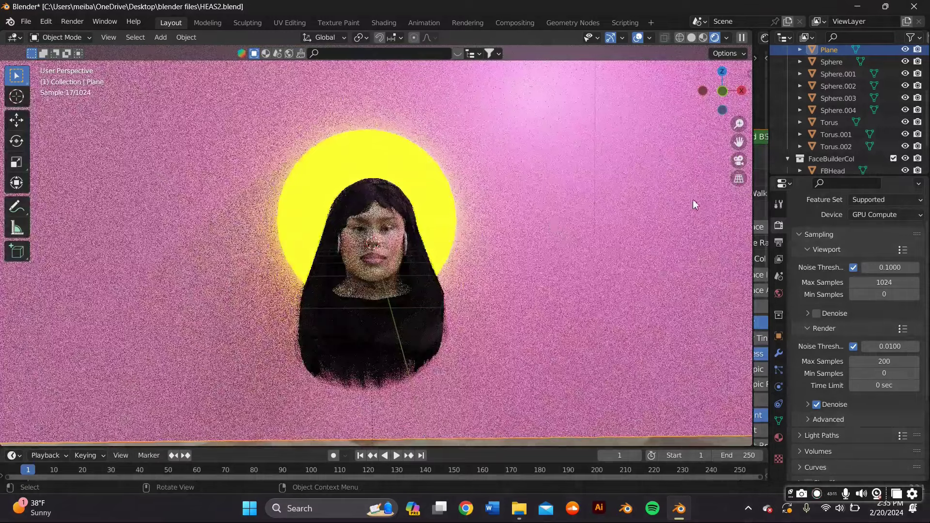
left_click(737, 179)
left_click(737, 179)
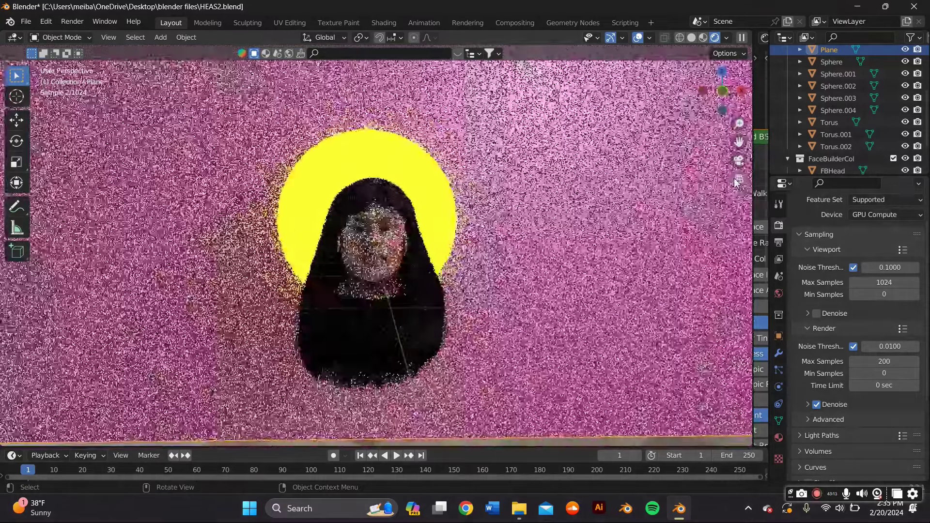
scroll(512, 223, "up", 4)
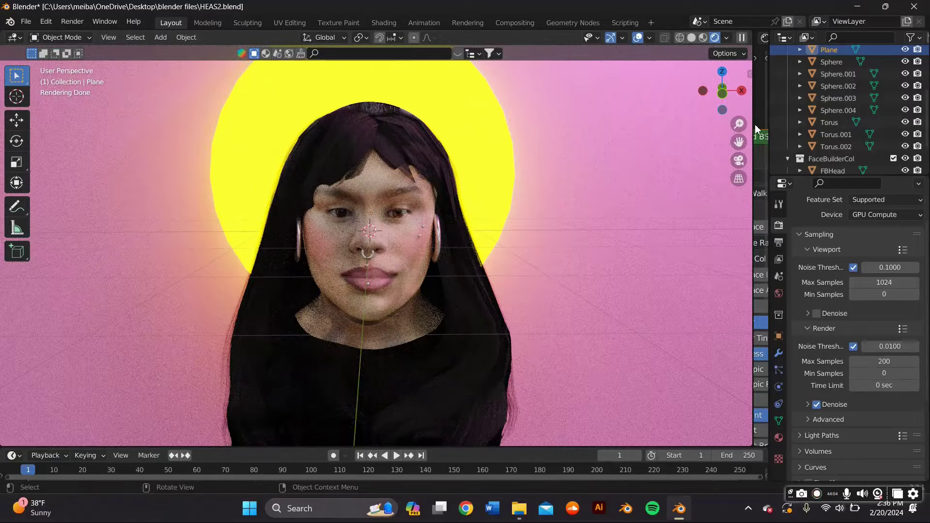
Step: Widen the node editor, show the World shader nodes and set the Background strength to 1.000
left_click_drag(755, 112, 537, 112)
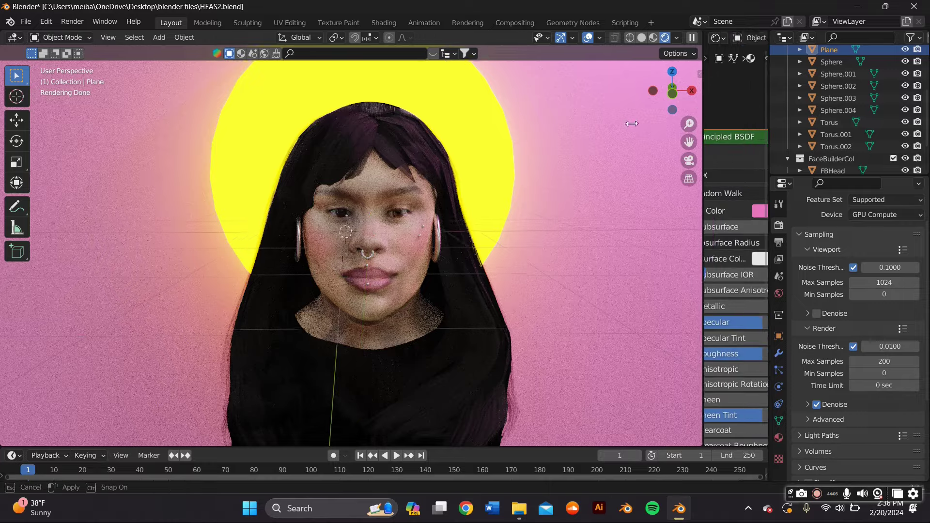
left_click(586, 38)
left_click(592, 65)
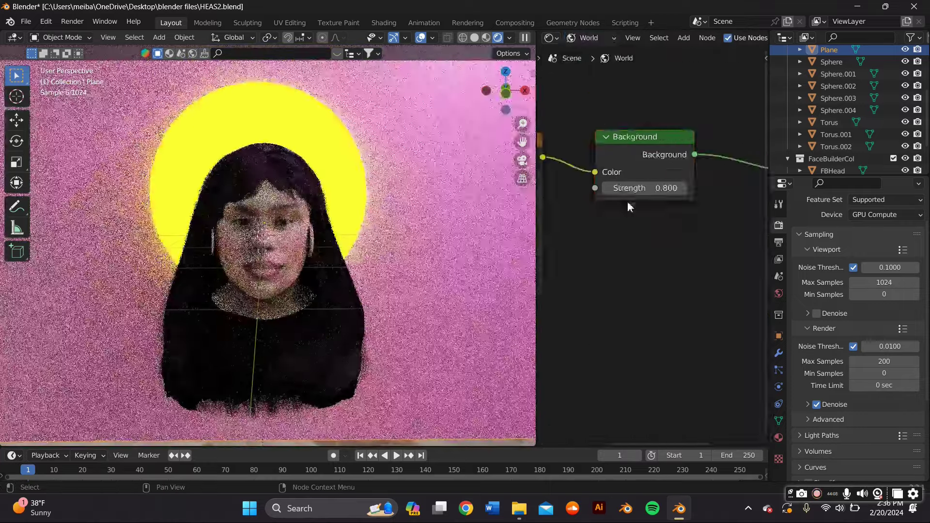
middle_click_drag(627, 202, 667, 208)
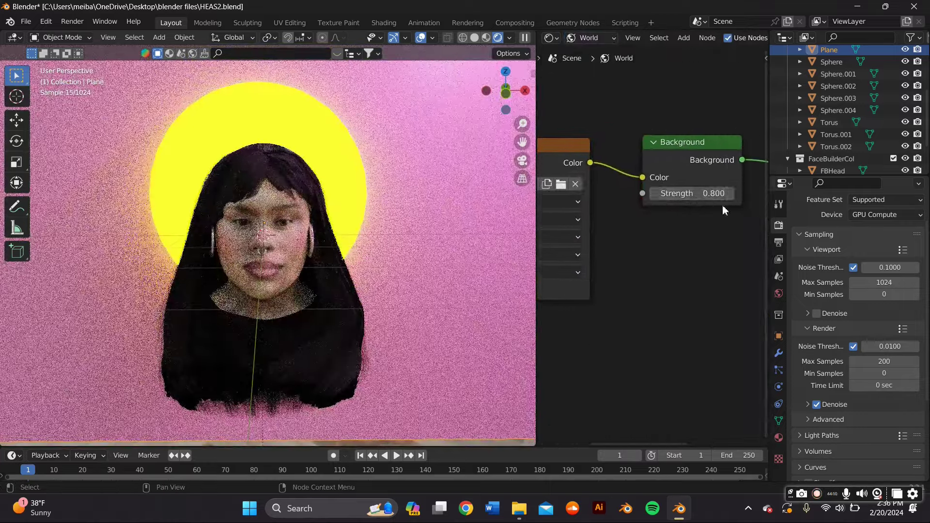
double_click(731, 192)
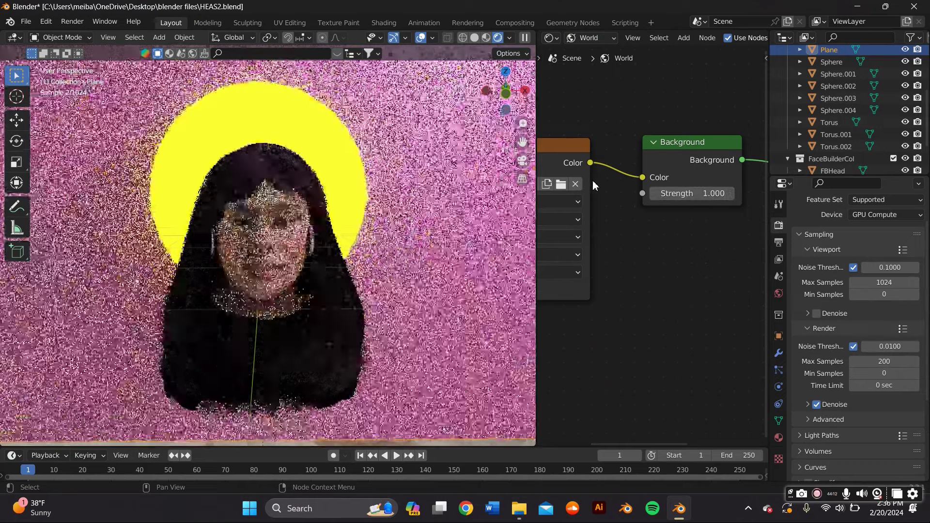
scroll(481, 202, "up", 5)
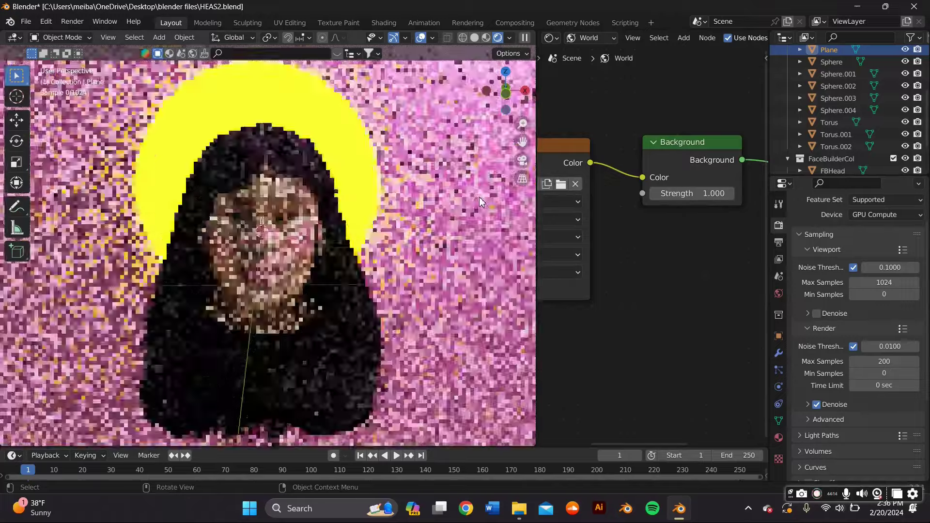